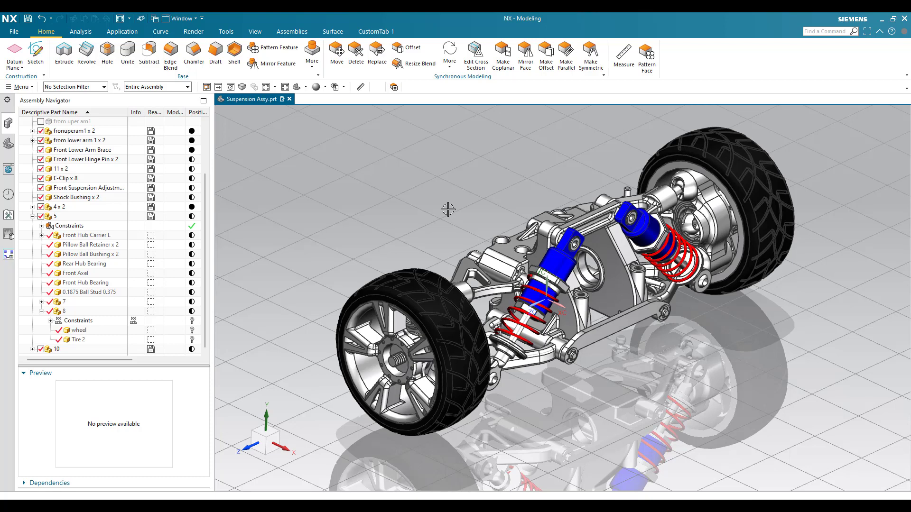
Create a new inch-based Model part named Tyre.prt
{"action": "left_click", "coordinate": [412, 275]}
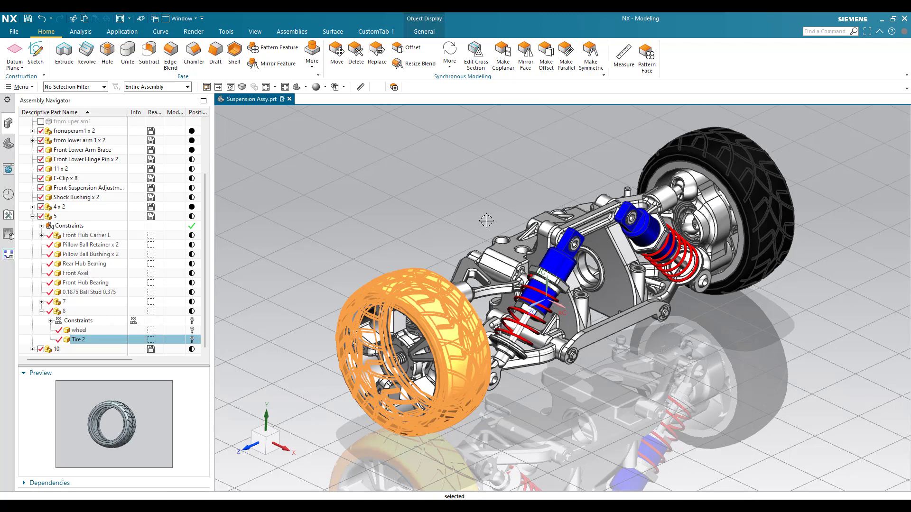
{"action": "left_click", "coordinate": [389, 214]}
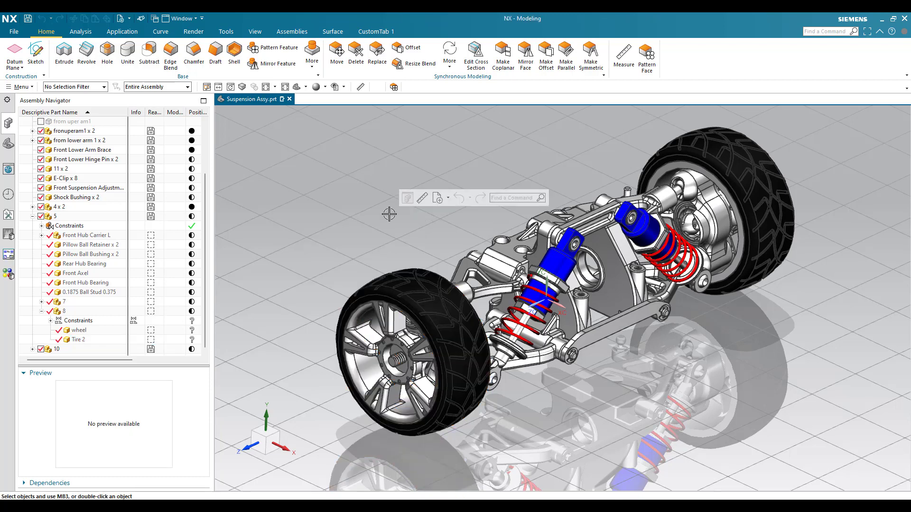
{"action": "left_click", "coordinate": [14, 34]}
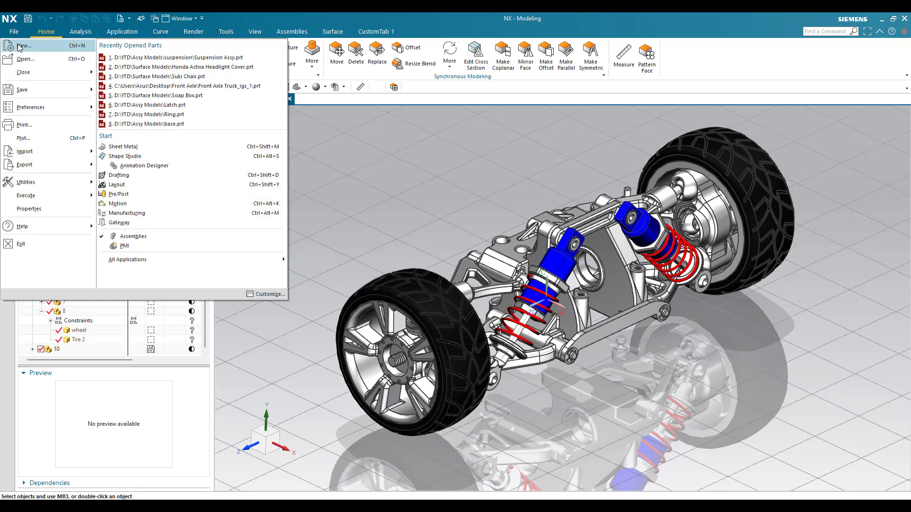
{"action": "left_click", "coordinate": [311, 149]}
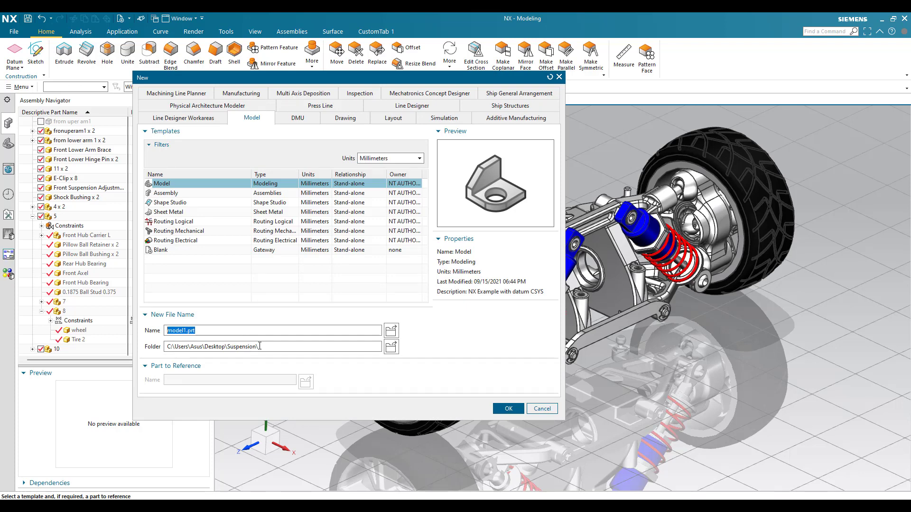
{"action": "type", "text": "Tyre"}
{"action": "left_click", "coordinate": [372, 159]}
{"action": "left_click", "coordinate": [368, 173]}
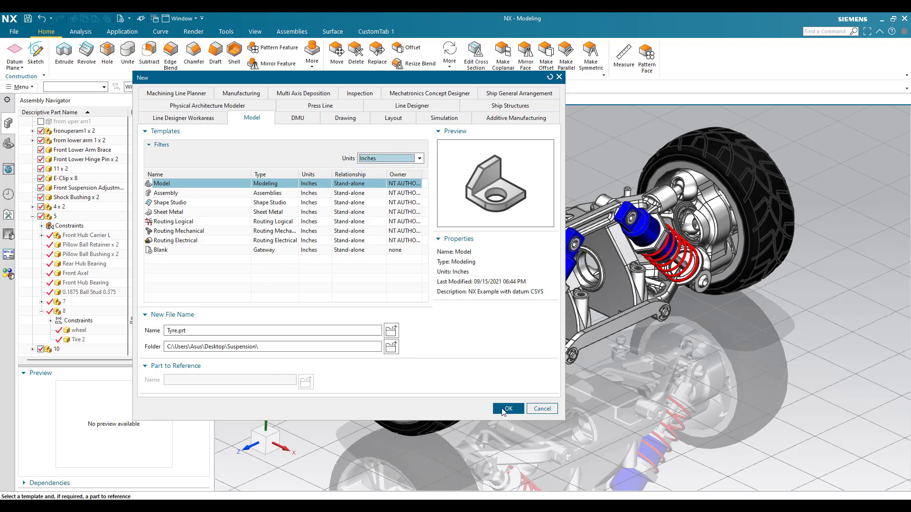
{"action": "left_click", "coordinate": [504, 409]}
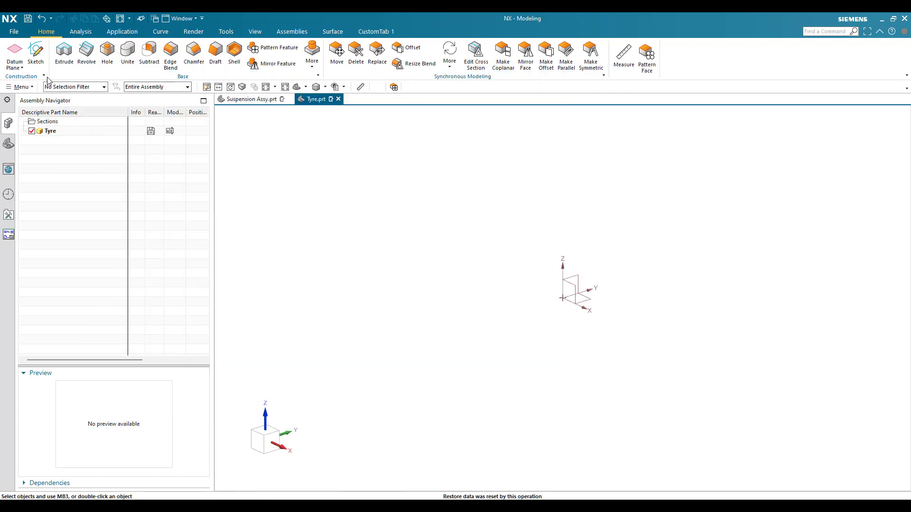
Start a new sketch on the YZ datum plane
{"action": "left_click", "coordinate": [36, 55]}
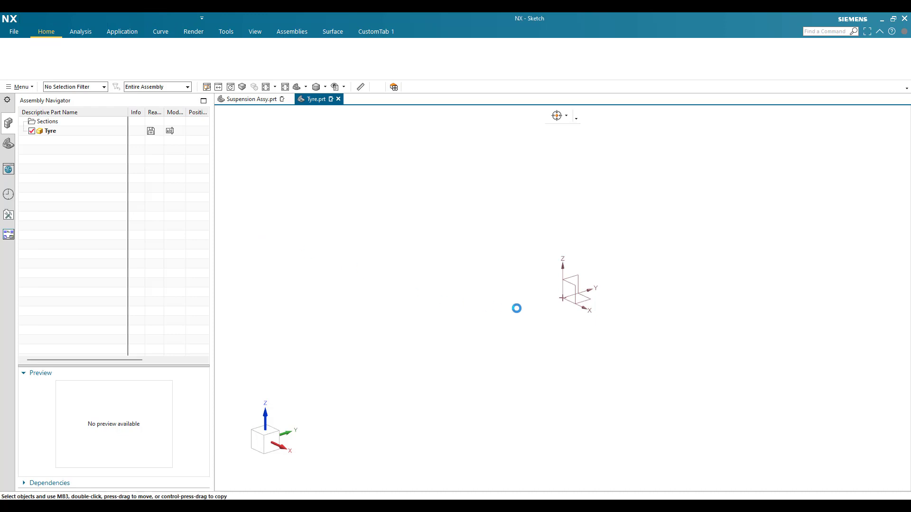
{"action": "left_click", "coordinate": [577, 281]}
{"action": "middle_click", "coordinate": [454, 265]}
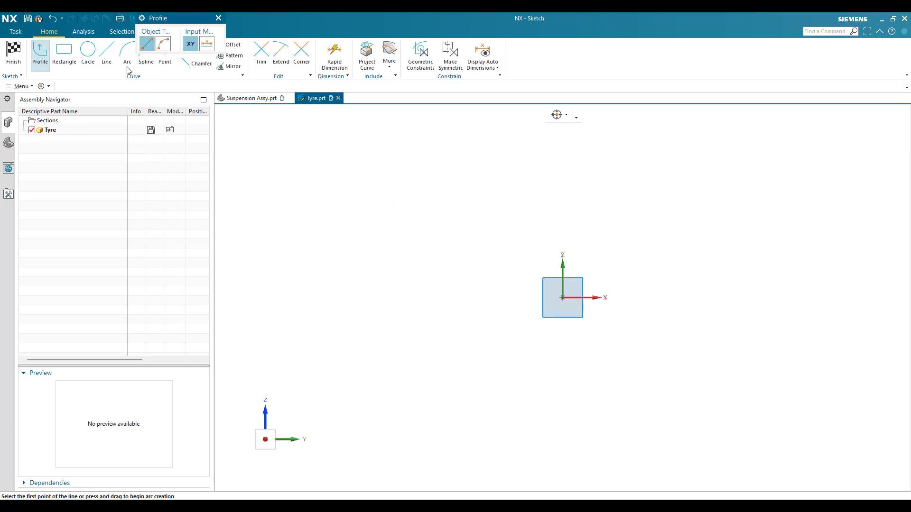
Draw a centre-point arc curving above the origin, with its centre below
{"action": "key", "text": "a"}
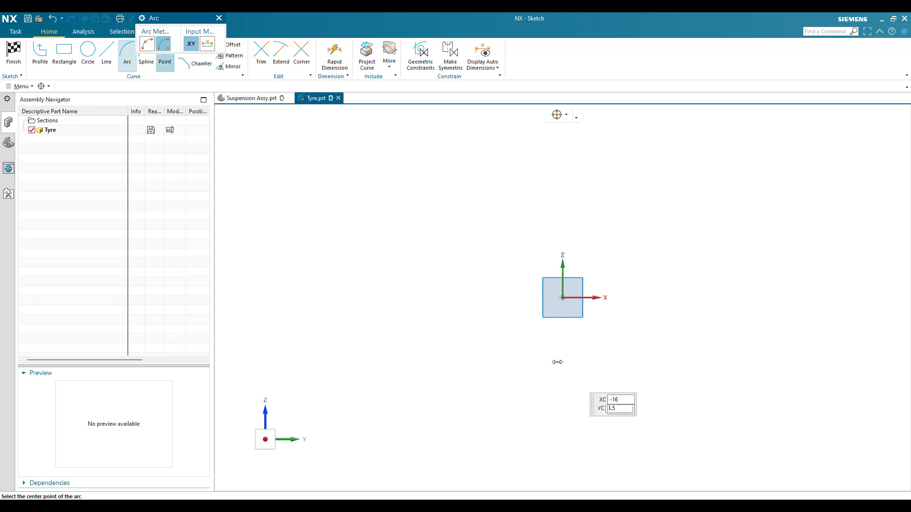
{"action": "left_click", "coordinate": [563, 389]}
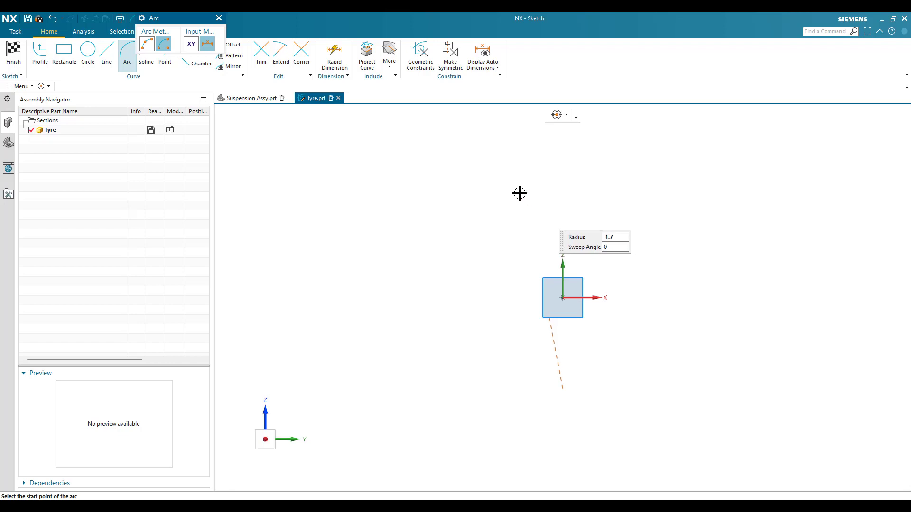
{"action": "left_click", "coordinate": [498, 203]}
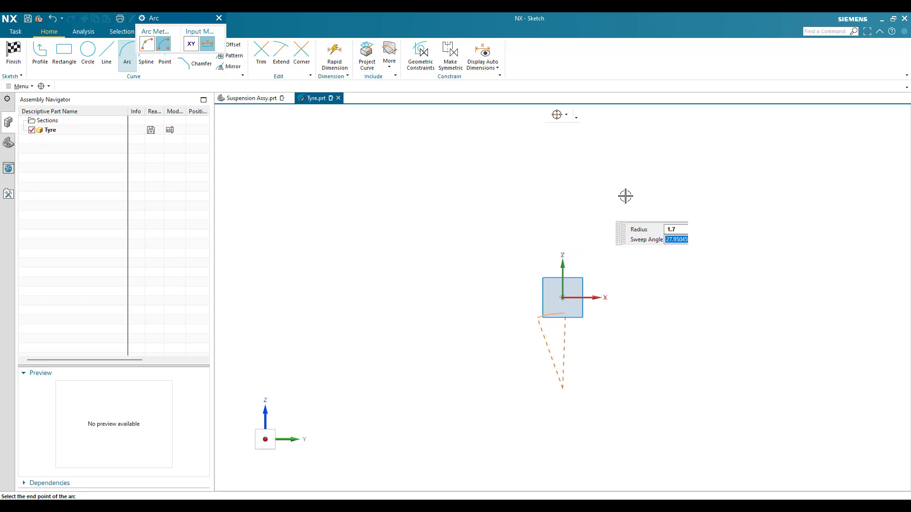
{"action": "left_click", "coordinate": [675, 205]}
{"action": "key", "text": "Escape"}
{"action": "left_click_drag", "start_coordinate": [566, 311], "coordinate": [564, 251]}
{"action": "scroll", "coordinate": [625, 271], "scroll_direction": "up", "scroll_amount": 5}
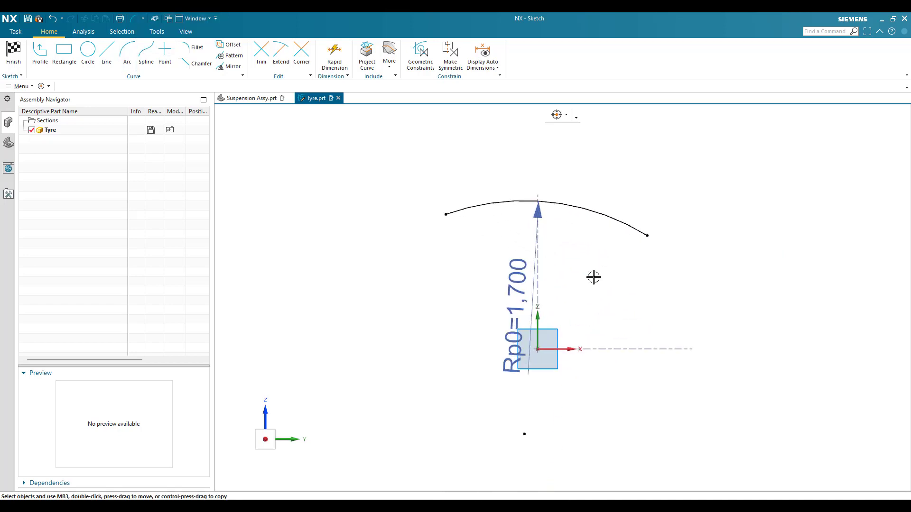
{"action": "scroll", "coordinate": [561, 226], "scroll_direction": "down", "scroll_amount": 3}
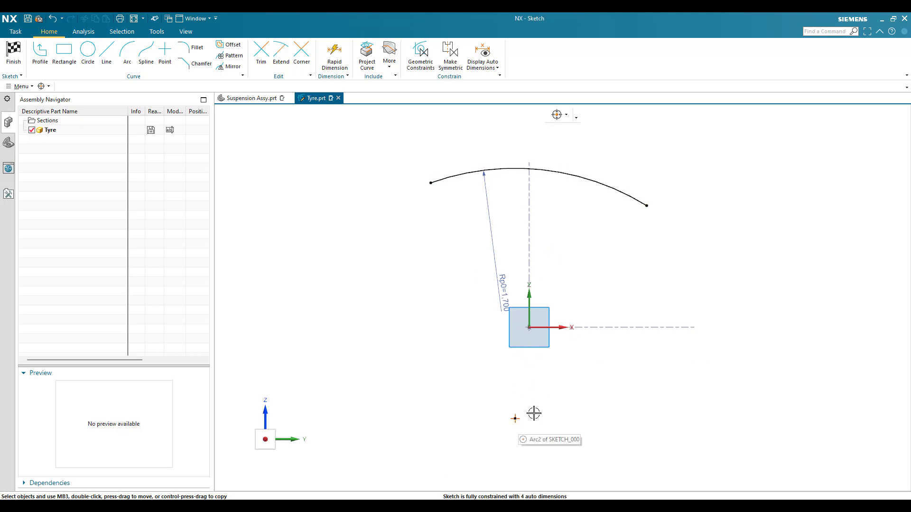
Constrain the arc's centre point onto the Z axis with Point on Curve
{"action": "key", "text": "c"}
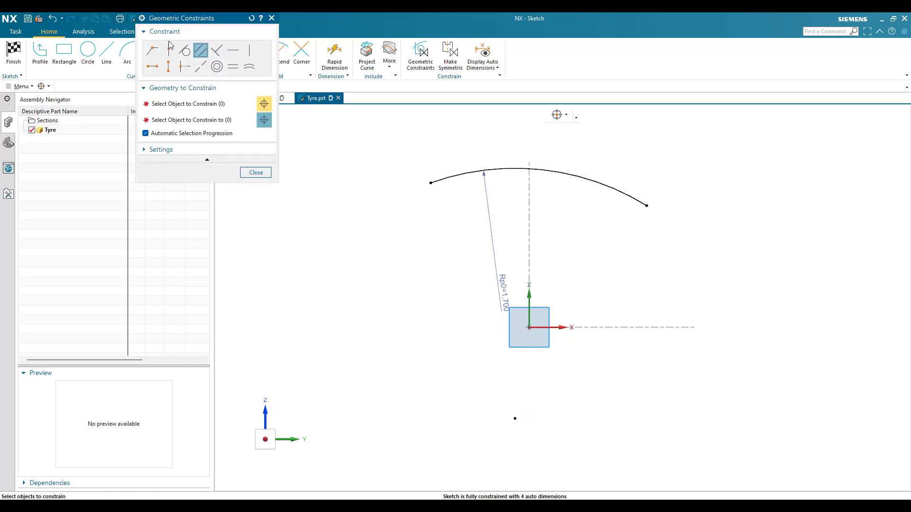
{"action": "left_click", "coordinate": [169, 49]}
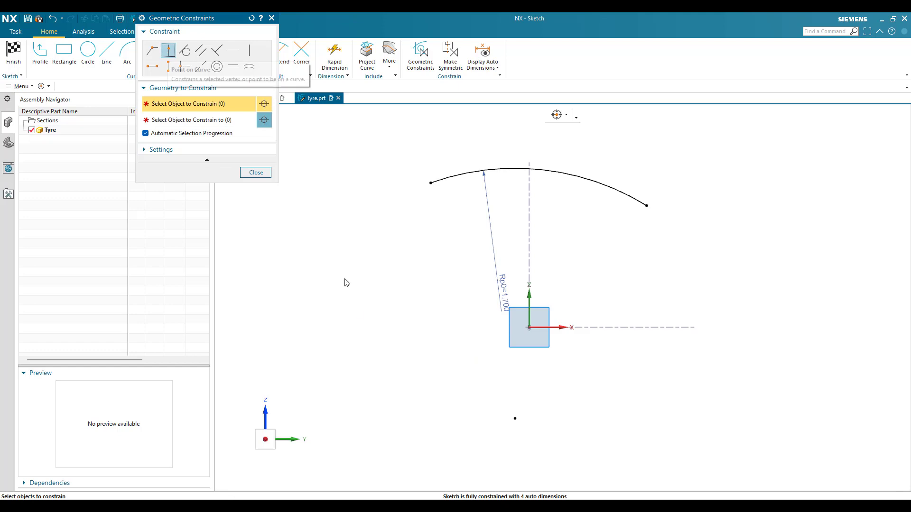
{"action": "left_click", "coordinate": [514, 418]}
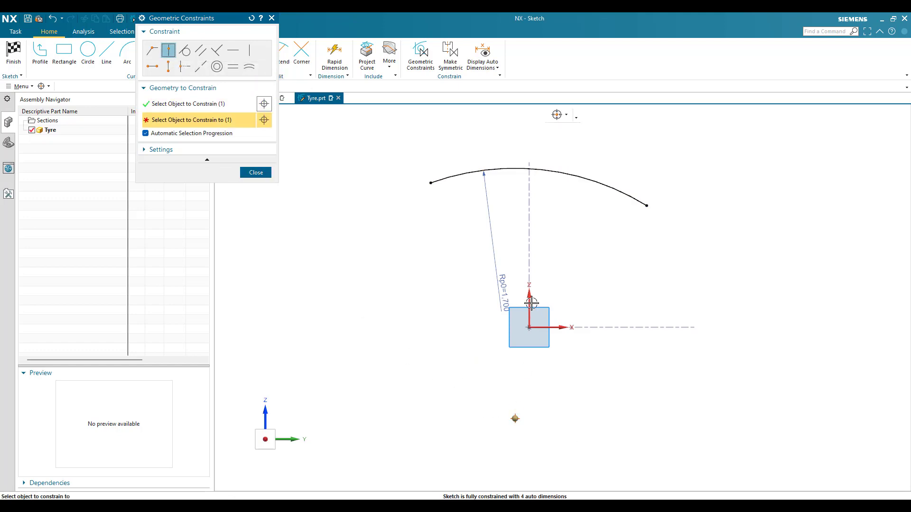
{"action": "left_click", "coordinate": [531, 303]}
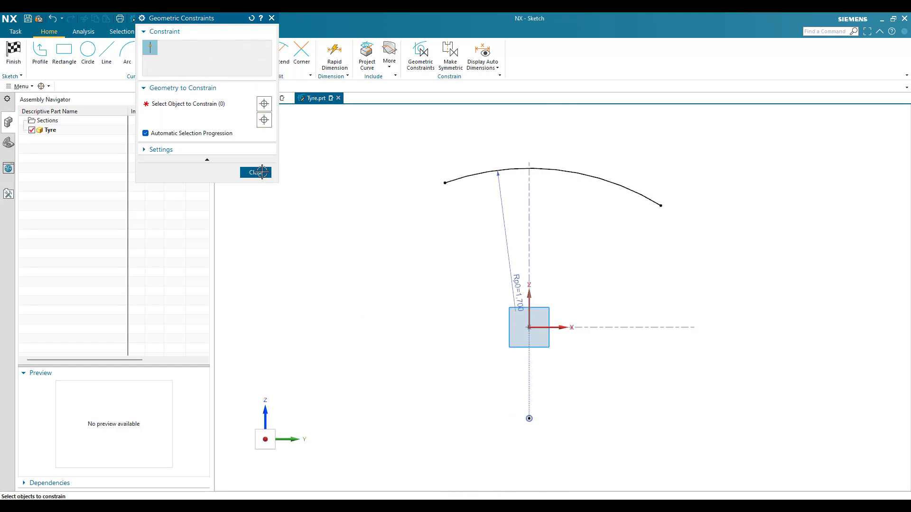
{"action": "left_click", "coordinate": [267, 175]}
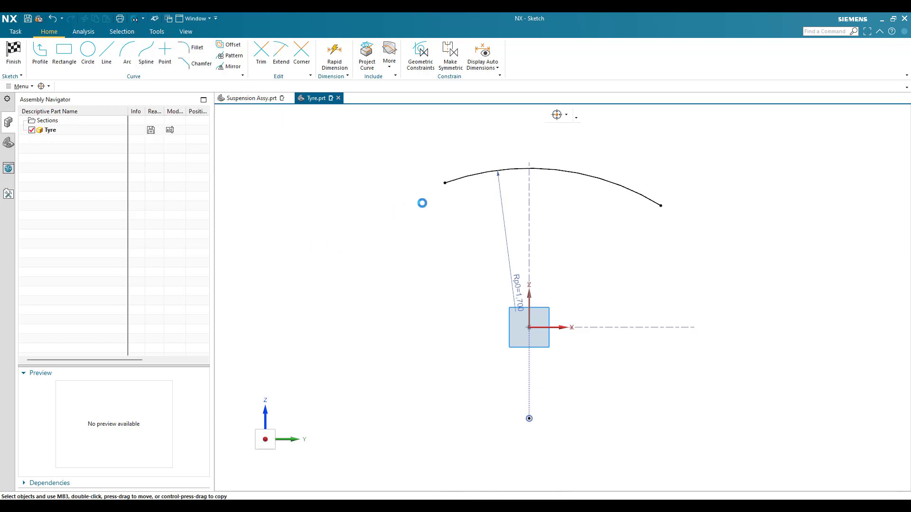
Dimension the arc's chord width between its endpoints as 1.045
{"action": "key", "text": "d"}
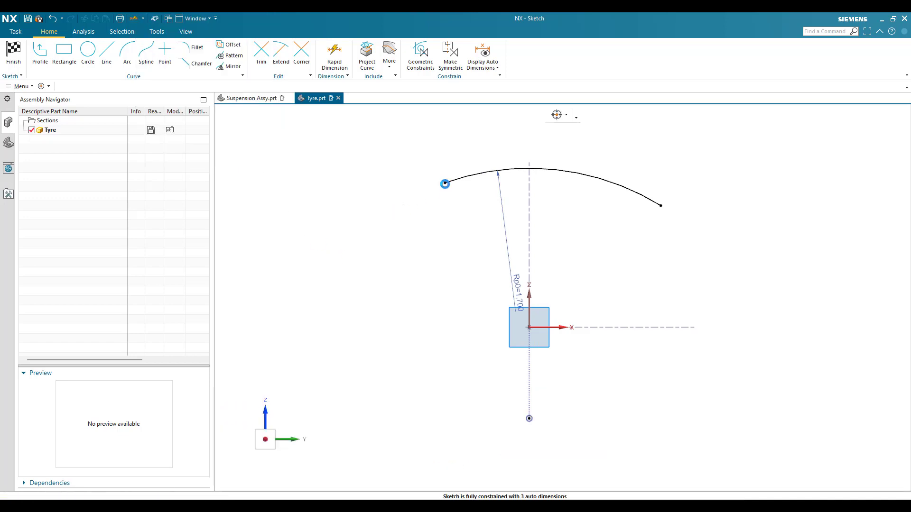
{"action": "left_click", "coordinate": [444, 183]}
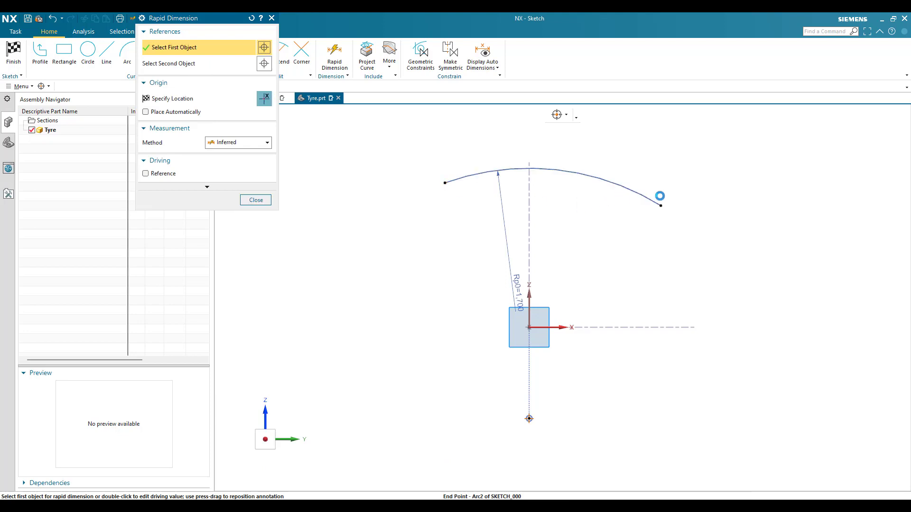
{"action": "left_click", "coordinate": [661, 205]}
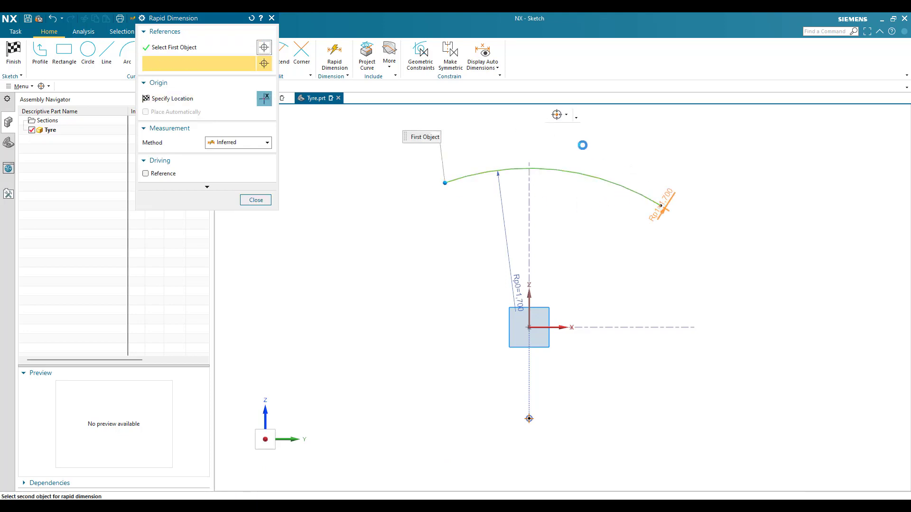
{"action": "left_click", "coordinate": [547, 138]}
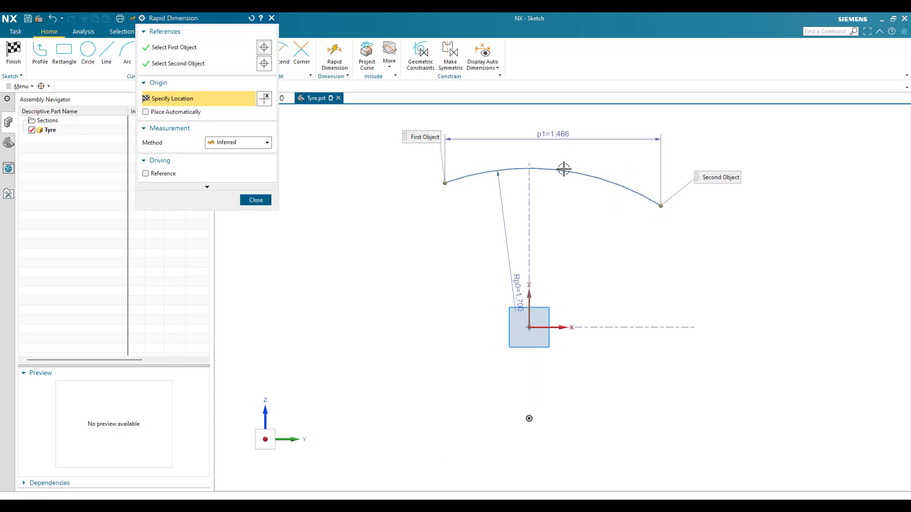
{"action": "type", "text": "1.045"}
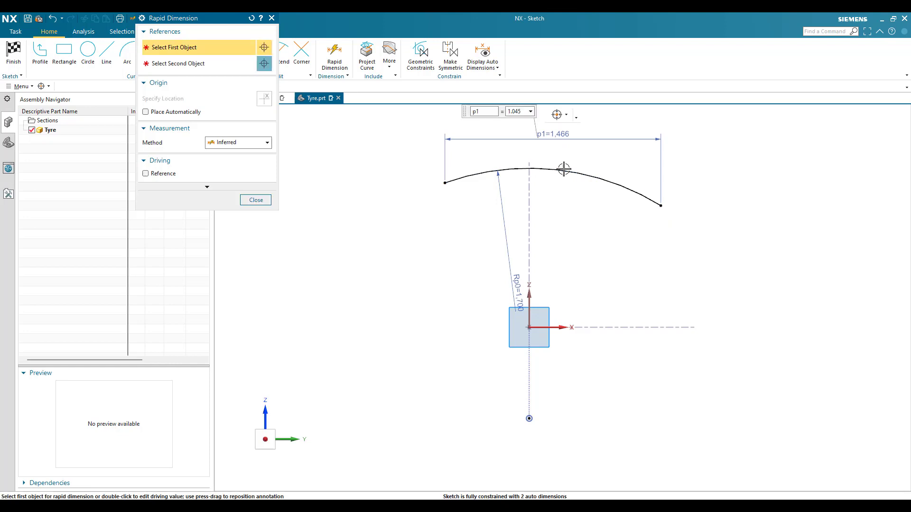
{"action": "key", "text": "Return"}
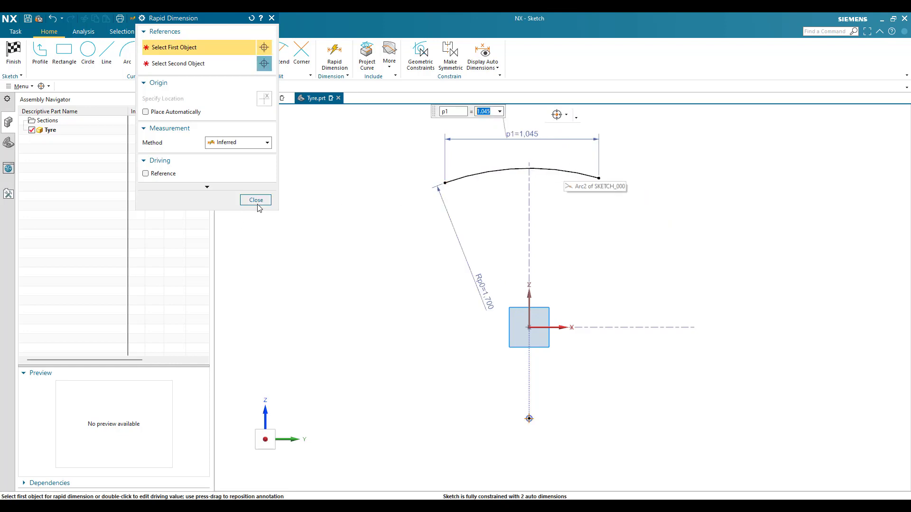
{"action": "left_click", "coordinate": [256, 201]}
{"action": "scroll", "coordinate": [524, 193], "scroll_direction": "down", "scroll_amount": 1}
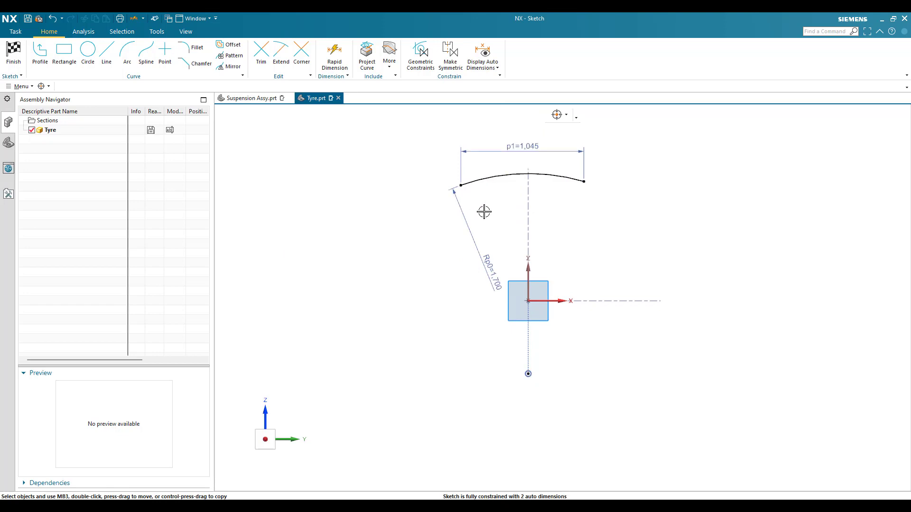
Dimension the arc's left endpoint to the vertical axis as p2 = p1/2
{"action": "key", "text": "d"}
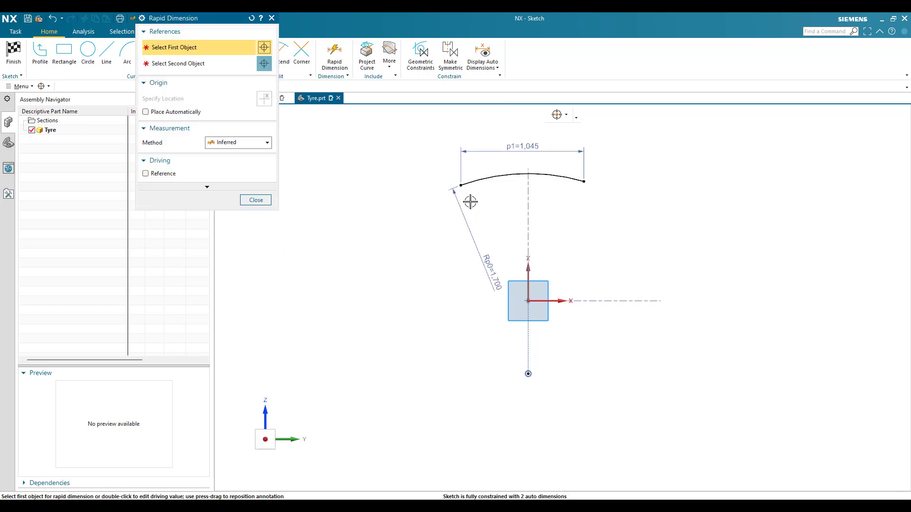
{"action": "scroll", "coordinate": [471, 199], "scroll_direction": "up", "scroll_amount": 1}
{"action": "left_click", "coordinate": [456, 180]}
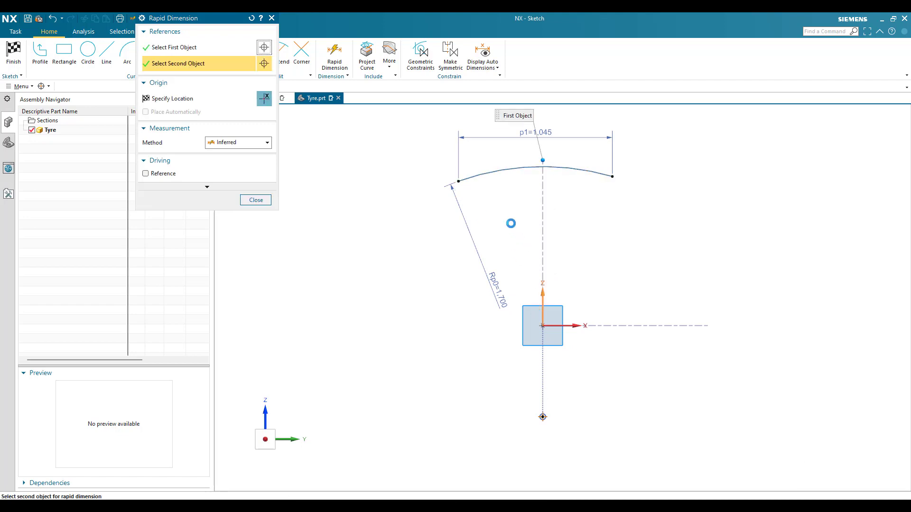
{"action": "left_click", "coordinate": [510, 208]}
{"action": "left_click", "coordinate": [521, 254]}
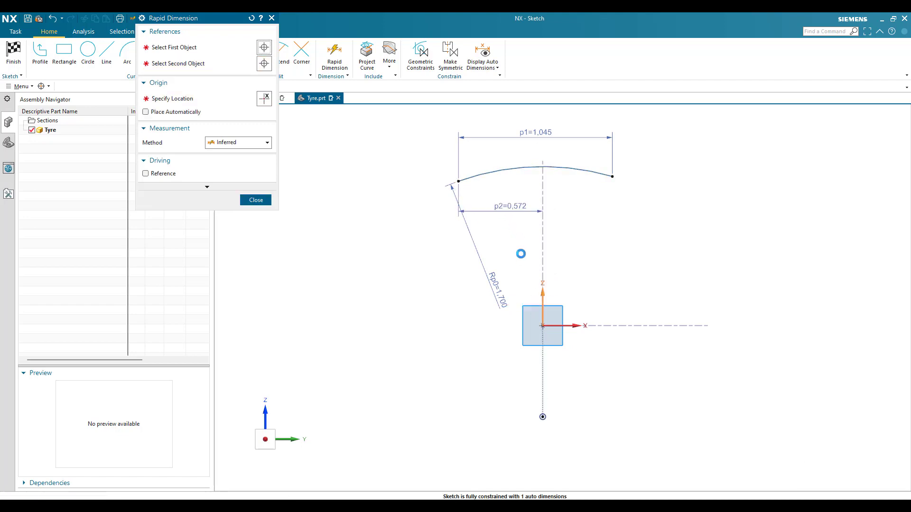
{"action": "type", "text": "p1"}
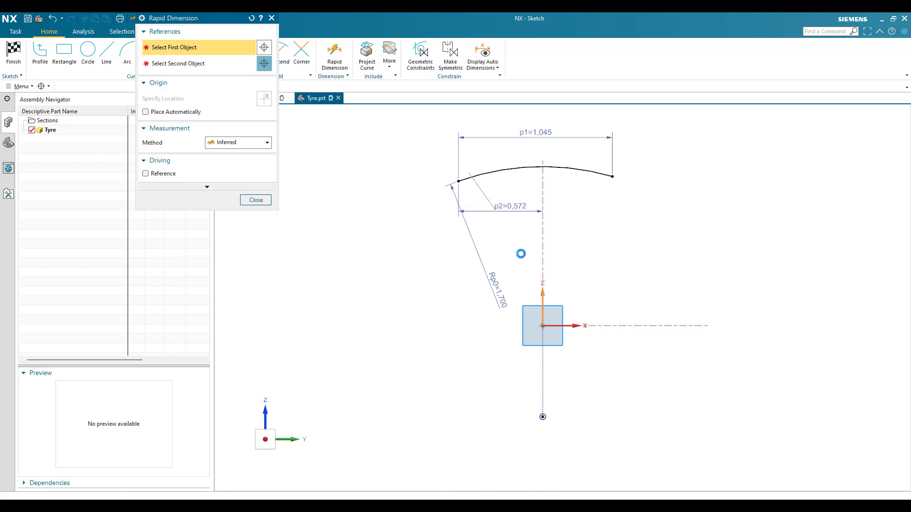
{"action": "type", "text": "/2"}
{"action": "key", "text": "Return"}
{"action": "key", "text": "Escape"}
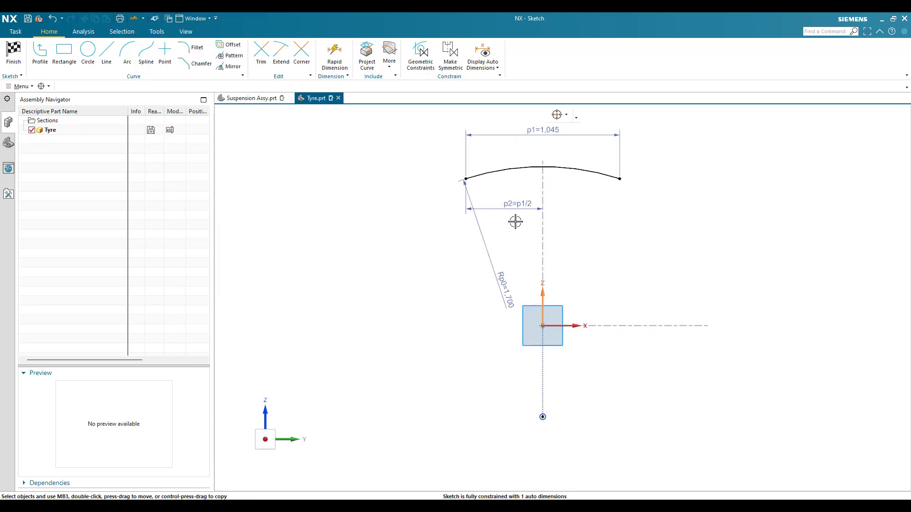
{"action": "scroll", "coordinate": [465, 204], "scroll_direction": "down", "scroll_amount": 2}
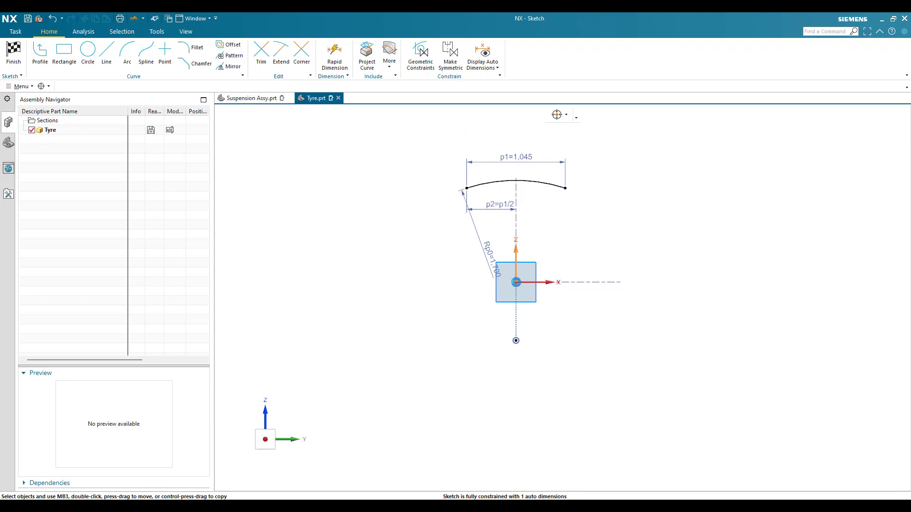
Add a vertical p3 height dimension of 1.3 from the arc's top to the X axis
{"action": "key", "text": "d"}
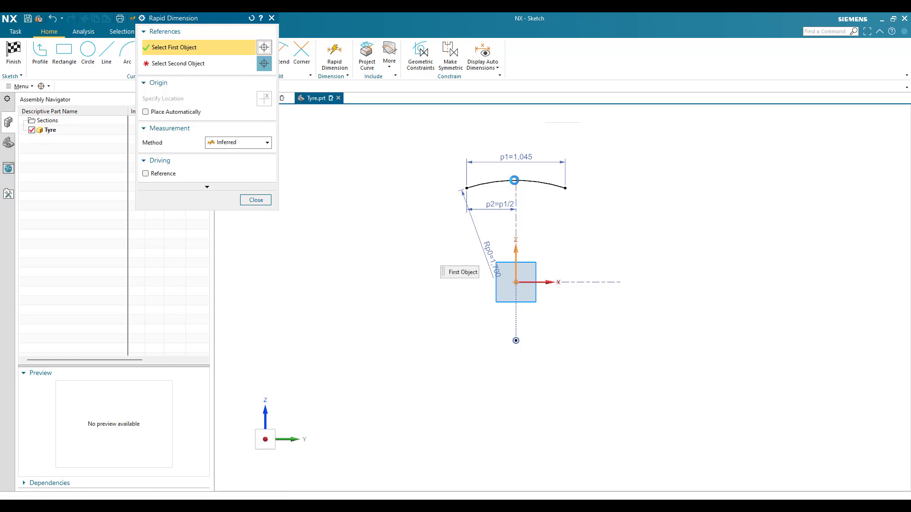
{"action": "left_click", "coordinate": [515, 181]}
{"action": "left_click", "coordinate": [516, 180]}
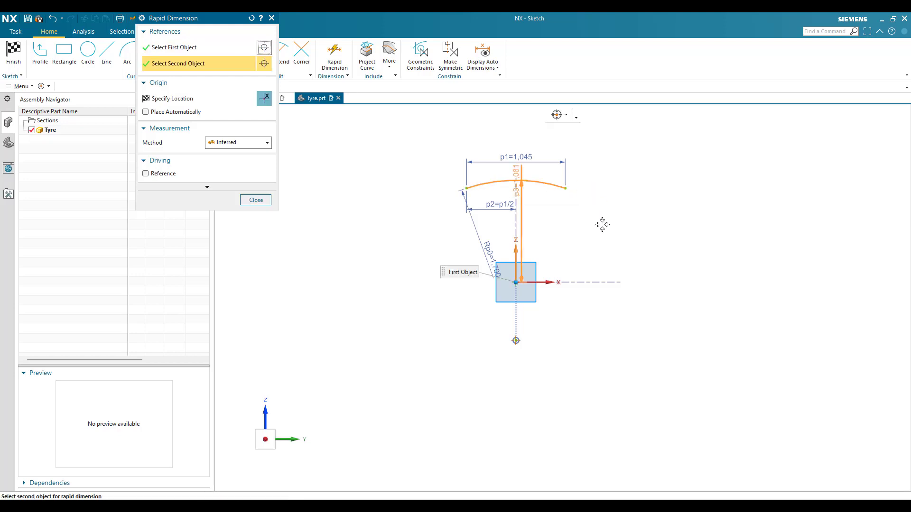
{"action": "left_click", "coordinate": [608, 243]}
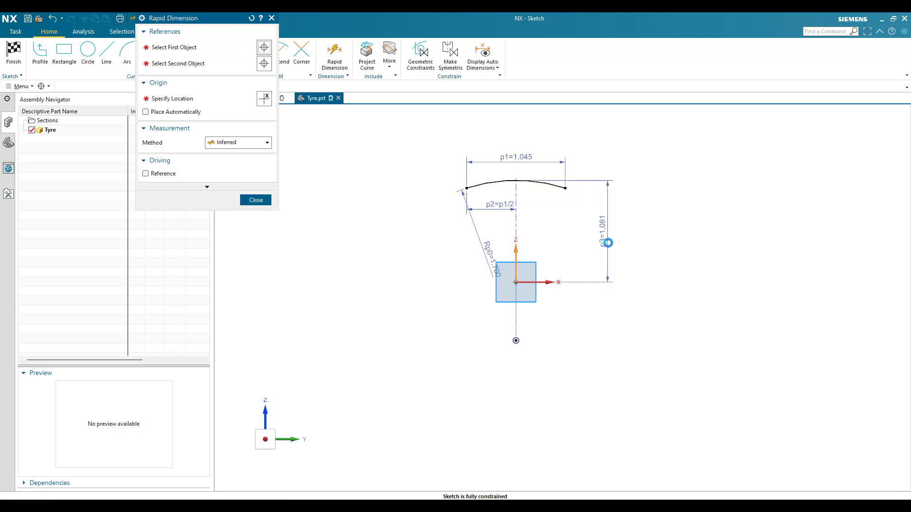
{"action": "type", "text": "1.3"}
{"action": "key", "text": "Return"}
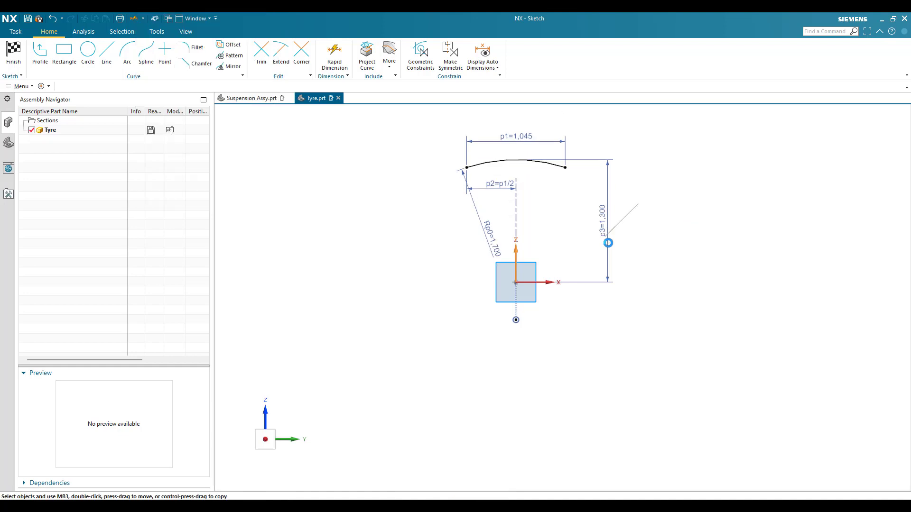
{"action": "key", "text": "Escape"}
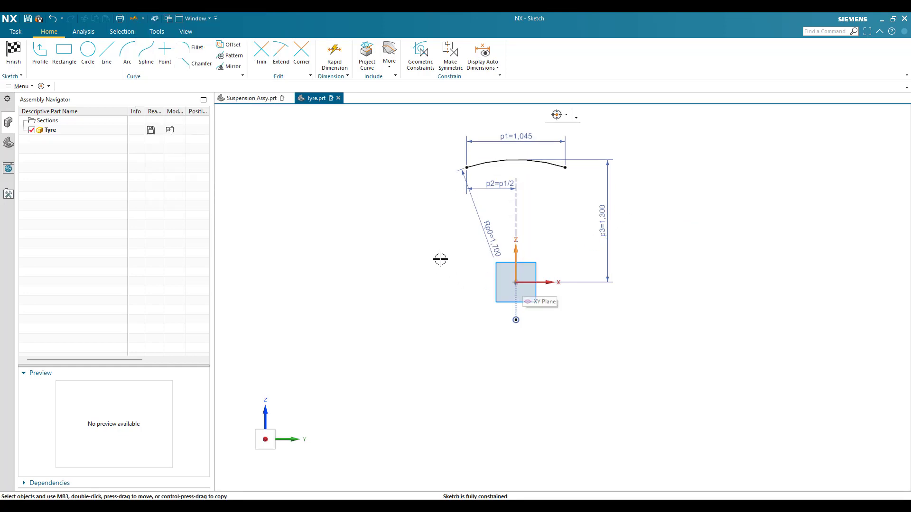
Draw a short vertical line straight down from the arc's left endpoint
{"action": "scroll", "coordinate": [458, 189], "scroll_direction": "up", "scroll_amount": 1}
{"action": "scroll", "coordinate": [458, 189], "scroll_direction": "up", "scroll_amount": 1}
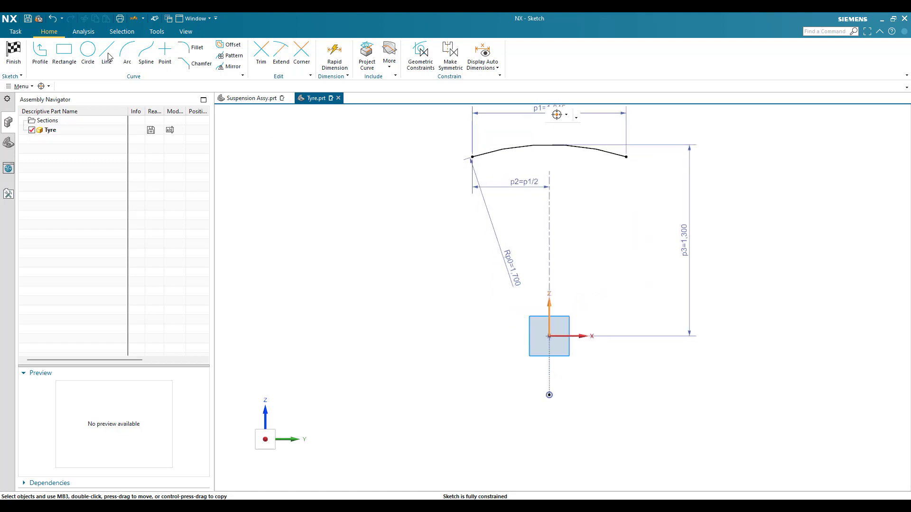
{"action": "key", "text": "l"}
{"action": "scroll", "coordinate": [471, 158], "scroll_direction": "up", "scroll_amount": 6}
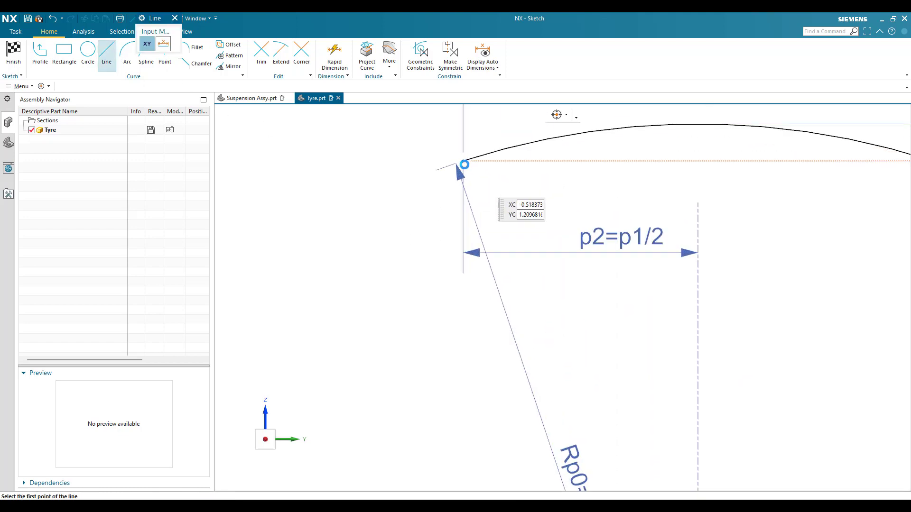
{"action": "scroll", "coordinate": [463, 163], "scroll_direction": "down", "scroll_amount": 1}
{"action": "left_click", "coordinate": [463, 161]}
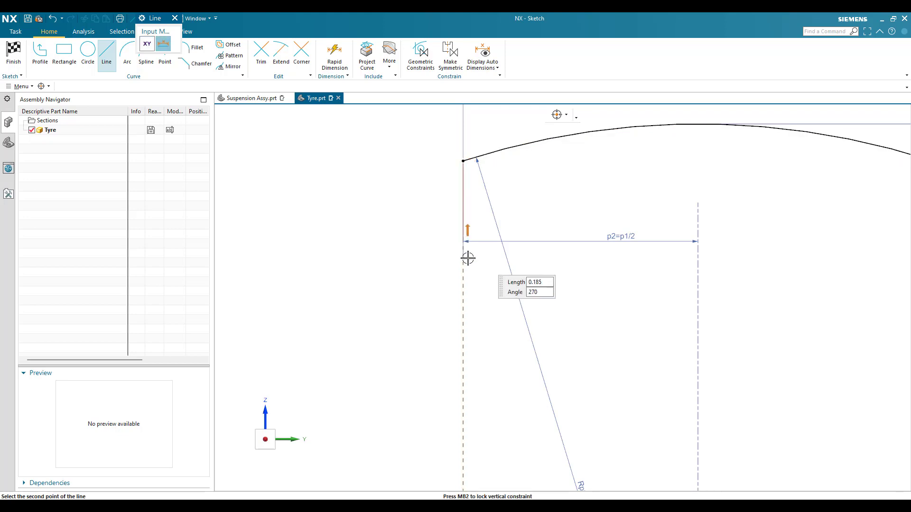
{"action": "left_click", "coordinate": [466, 268]}
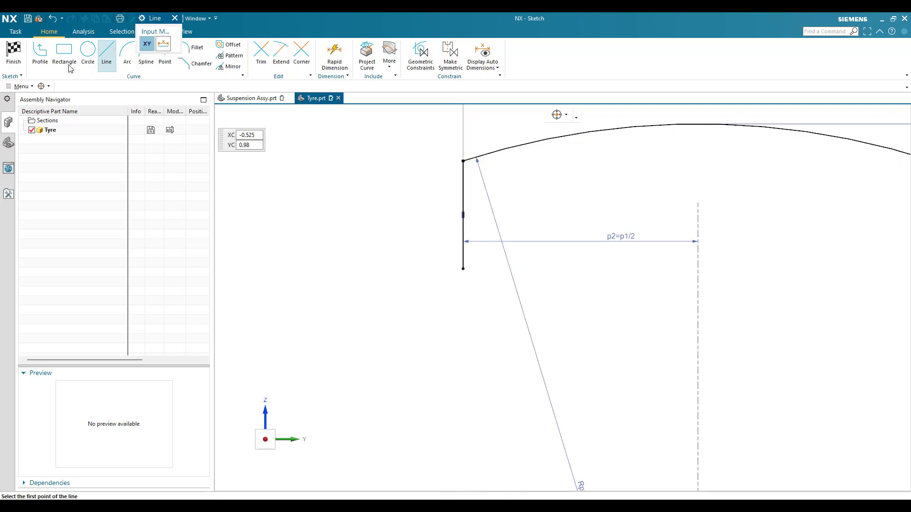
{"action": "key", "text": "Escape"}
Continue a profile from the line's bottom: short horizontal, short drop, longer horizontal
{"action": "key", "text": "z"}
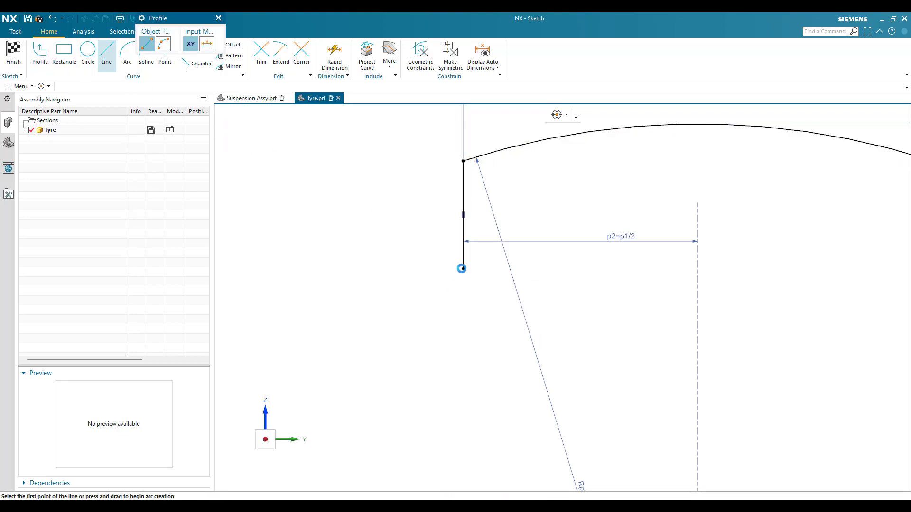
{"action": "left_click", "coordinate": [463, 270]}
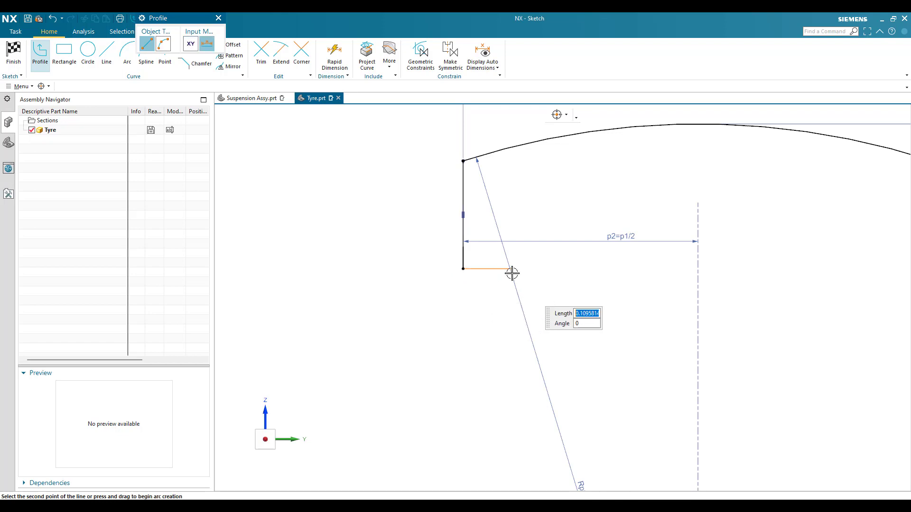
{"action": "left_click", "coordinate": [512, 270]}
{"action": "left_click", "coordinate": [512, 328]}
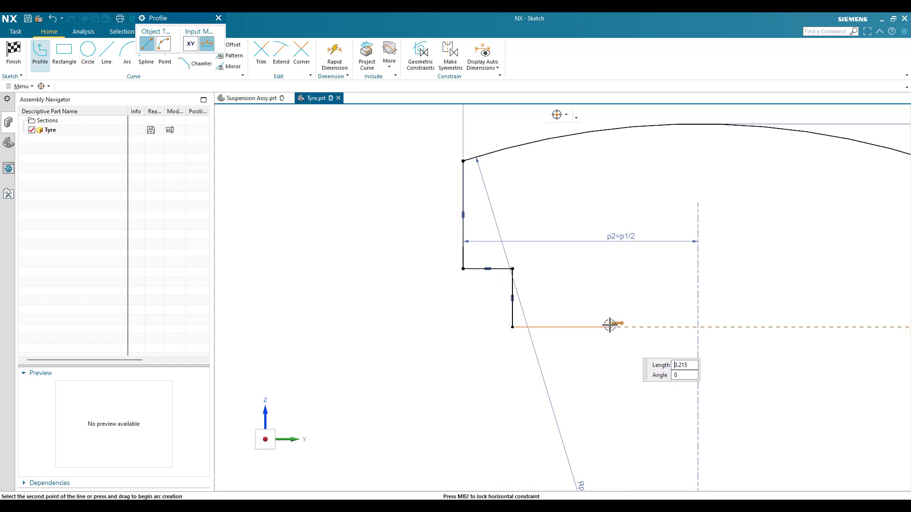
{"action": "left_click", "coordinate": [609, 327]}
{"action": "key", "text": "Escape"}
{"action": "key", "text": "Escape"}
{"action": "scroll", "coordinate": [589, 268], "scroll_direction": "down", "scroll_amount": 3}
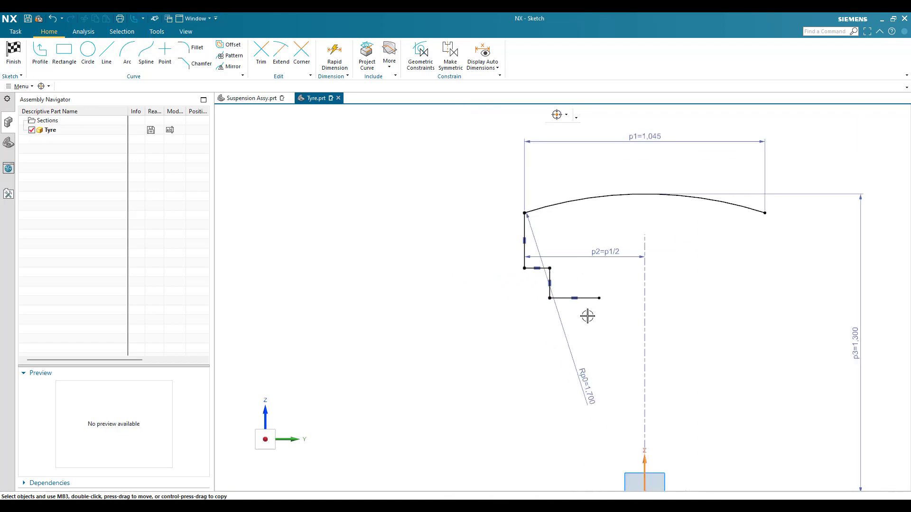
{"action": "scroll", "coordinate": [584, 332], "scroll_direction": "up", "scroll_amount": 3}
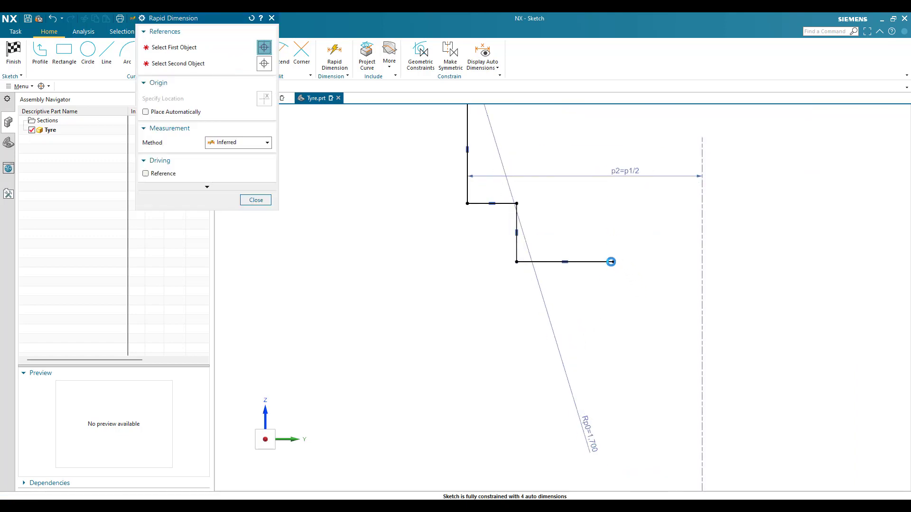
Dimension the lowest horizontal line to the X axis as p4 = 0.942
{"action": "left_click", "coordinate": [606, 248]}
{"action": "scroll", "coordinate": [606, 248], "scroll_direction": "down", "scroll_amount": 4}
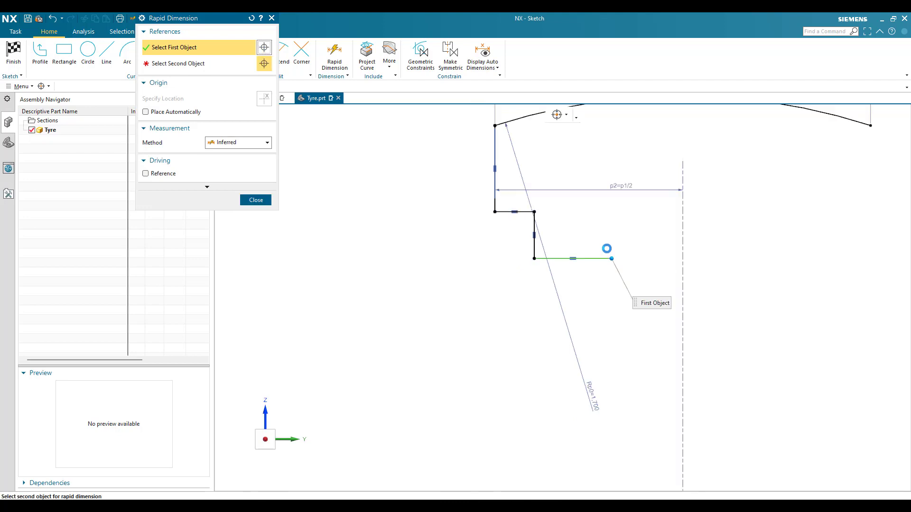
{"action": "left_click", "coordinate": [677, 409]}
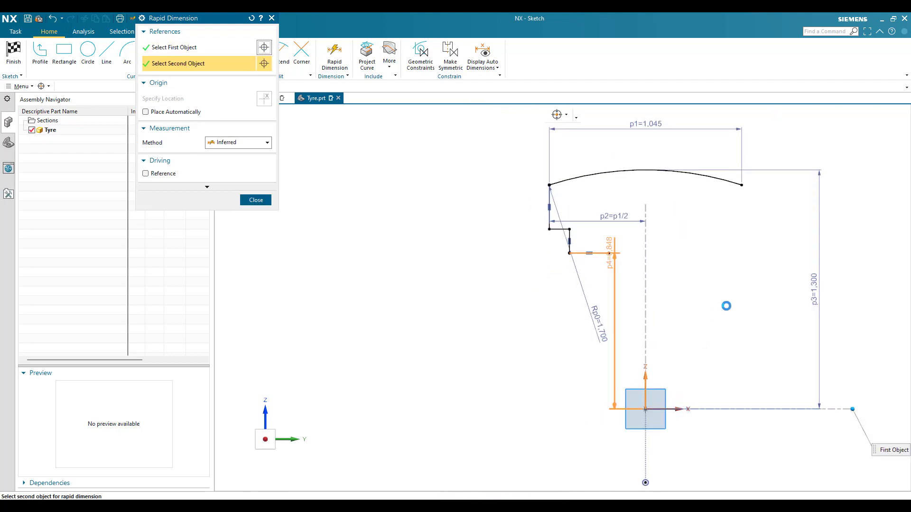
{"action": "left_click", "coordinate": [715, 313]}
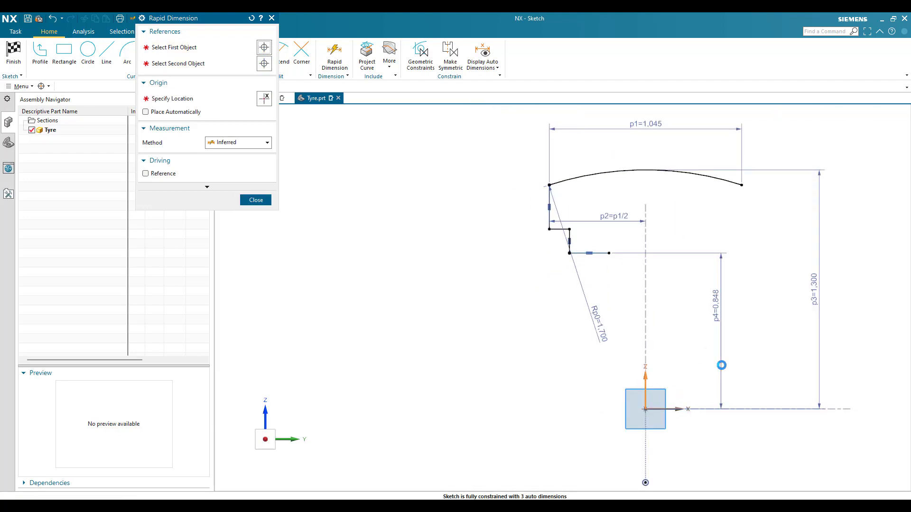
{"action": "type", "text": "0.942"}
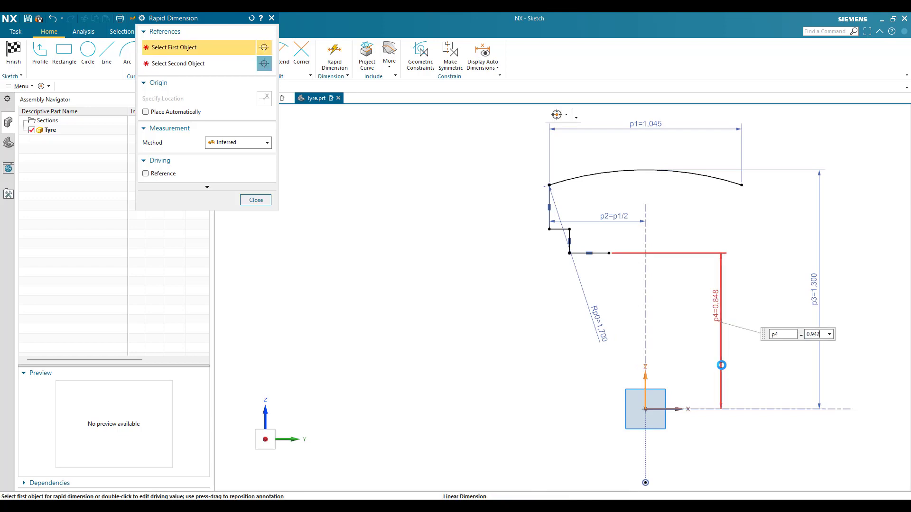
{"action": "key", "text": "Return"}
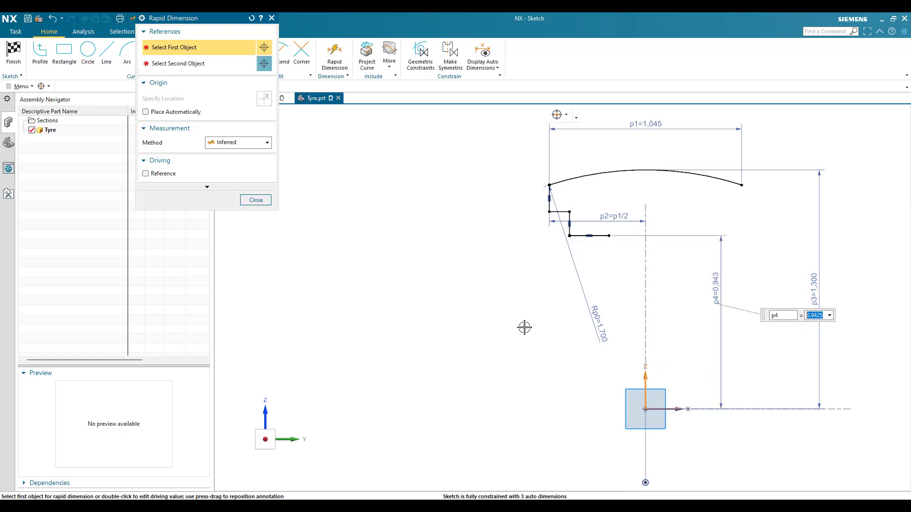
Add a horizontal p5 dimension across the step's width
{"action": "scroll", "coordinate": [524, 327], "scroll_direction": "up", "scroll_amount": 1}
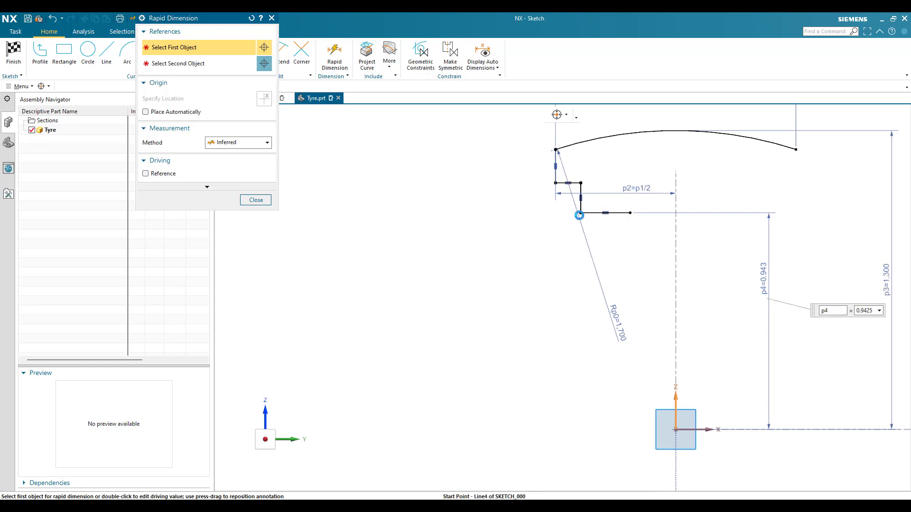
{"action": "left_click", "coordinate": [582, 213]}
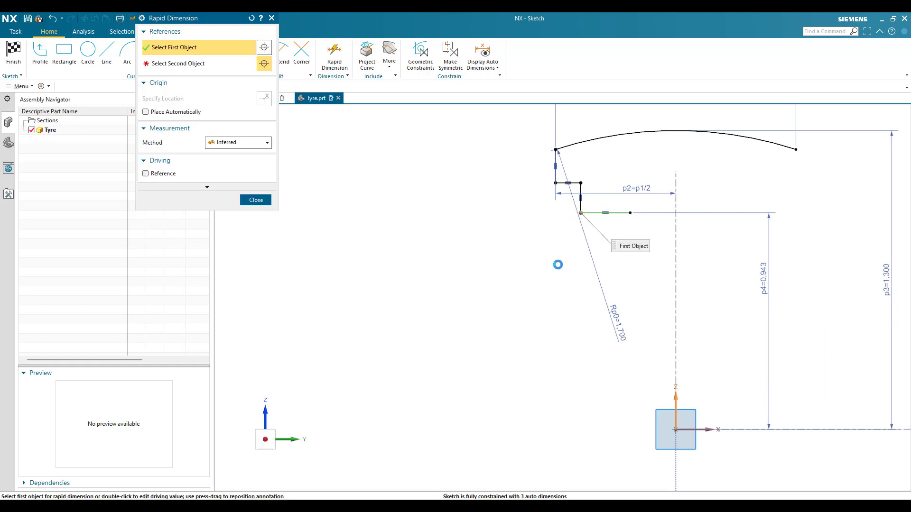
{"action": "left_click", "coordinate": [553, 182]}
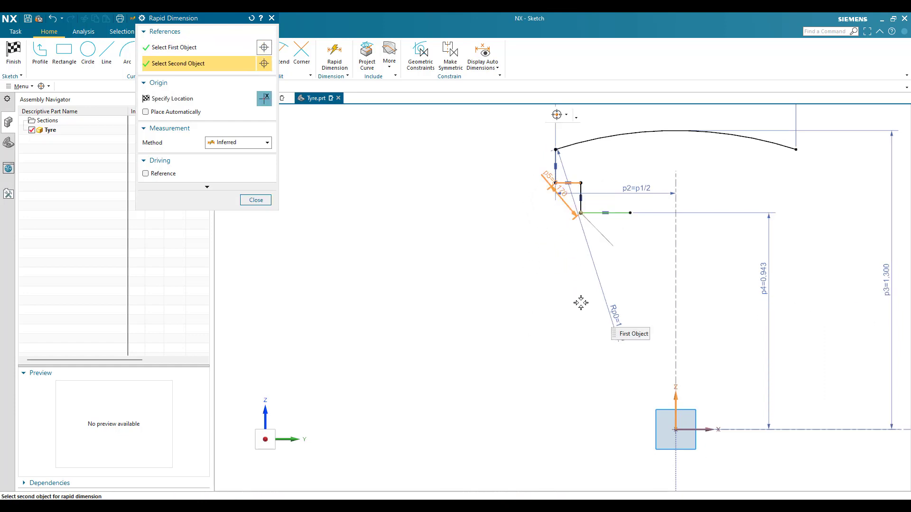
{"action": "left_click", "coordinate": [575, 269]}
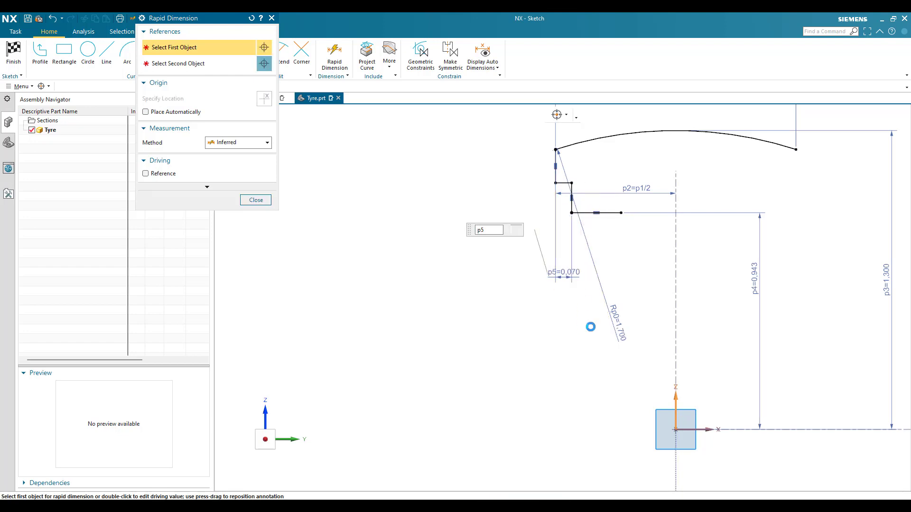
Set the p5 step width to 0.07
{"action": "type", "text": "0.07"}
{"action": "key", "text": "Return"}
{"action": "scroll", "coordinate": [574, 315], "scroll_direction": "up", "scroll_amount": 1}
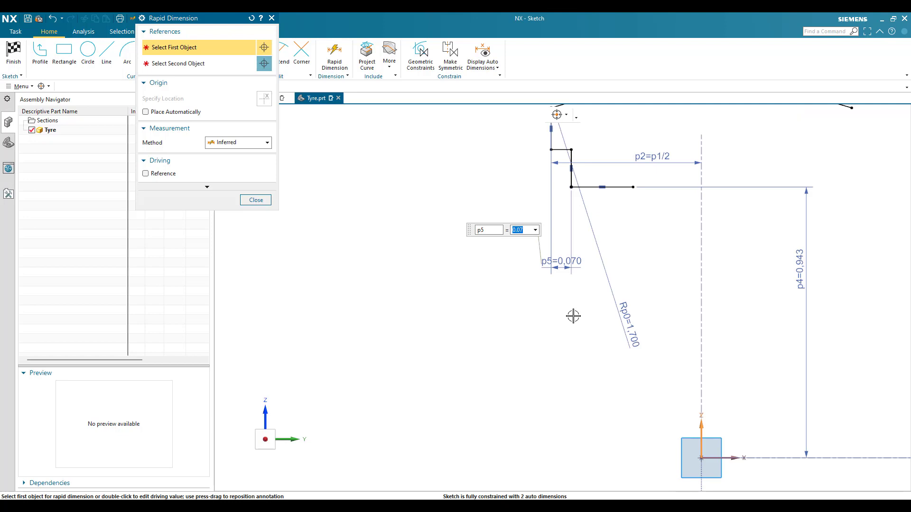
Add a horizontal p6 dimension of 0.23 to the lower line's right end, label near the groove
{"action": "left_click", "coordinate": [634, 187]}
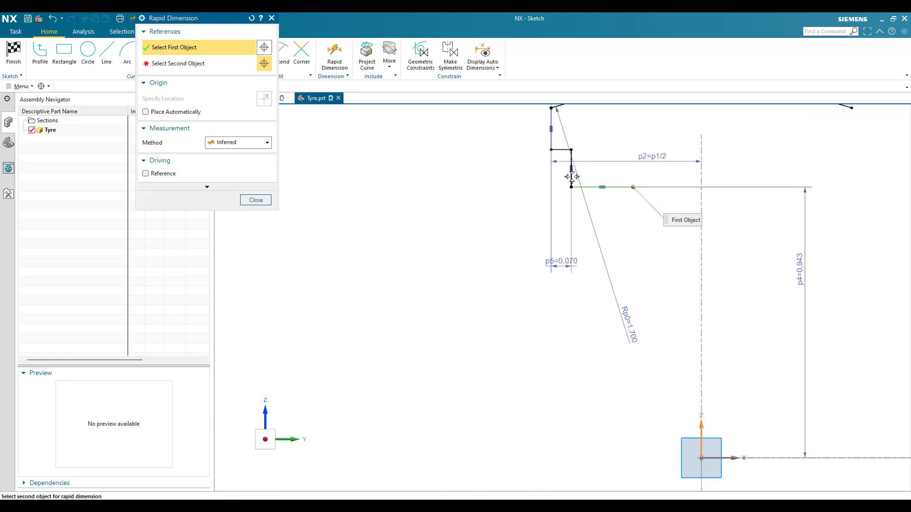
{"action": "left_click", "coordinate": [551, 150]}
{"action": "left_click", "coordinate": [600, 361]}
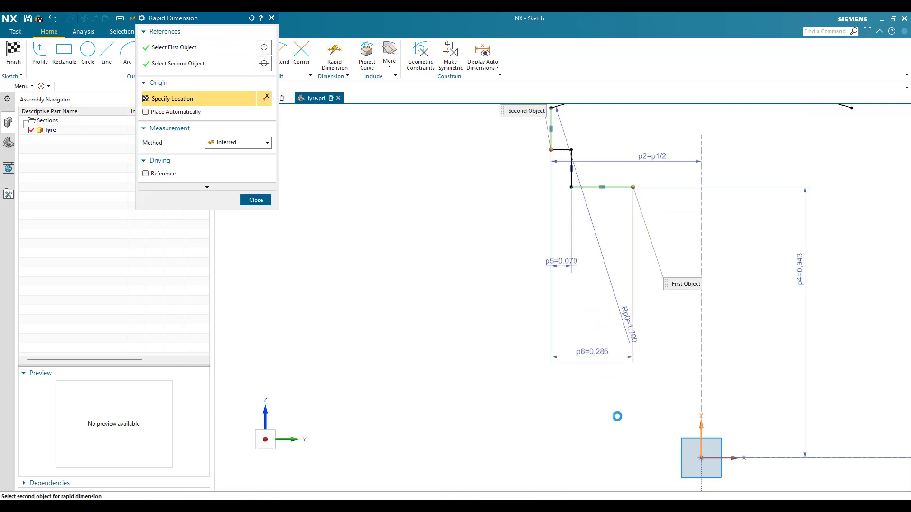
{"action": "type", "text": "0.23"}
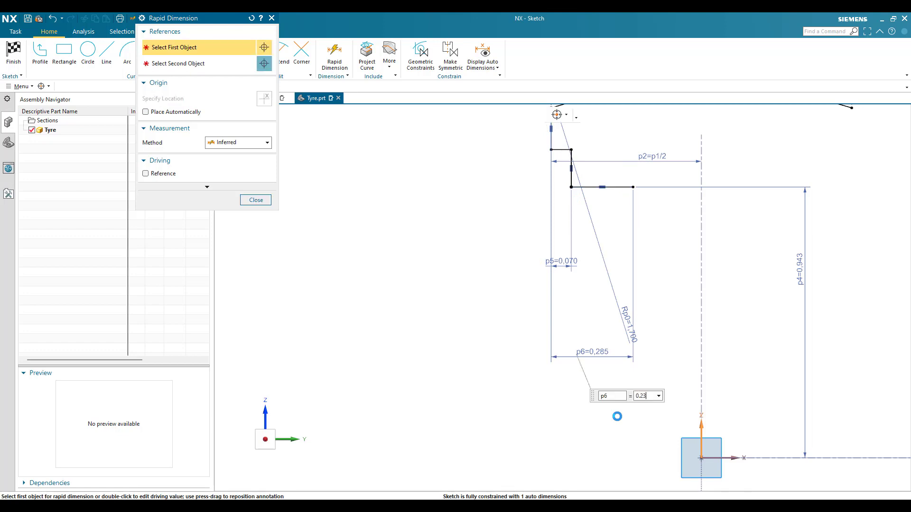
{"action": "key", "text": "Return"}
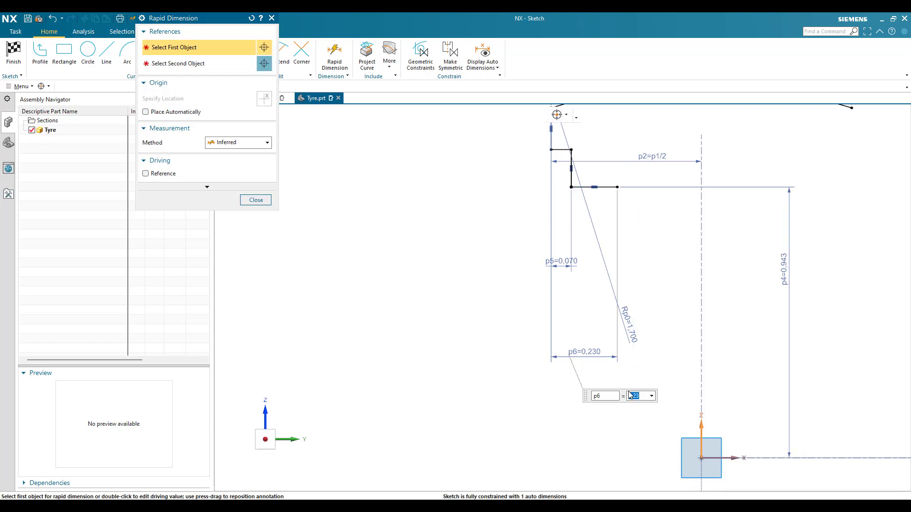
{"action": "scroll", "coordinate": [604, 287], "scroll_direction": "down", "scroll_amount": 2}
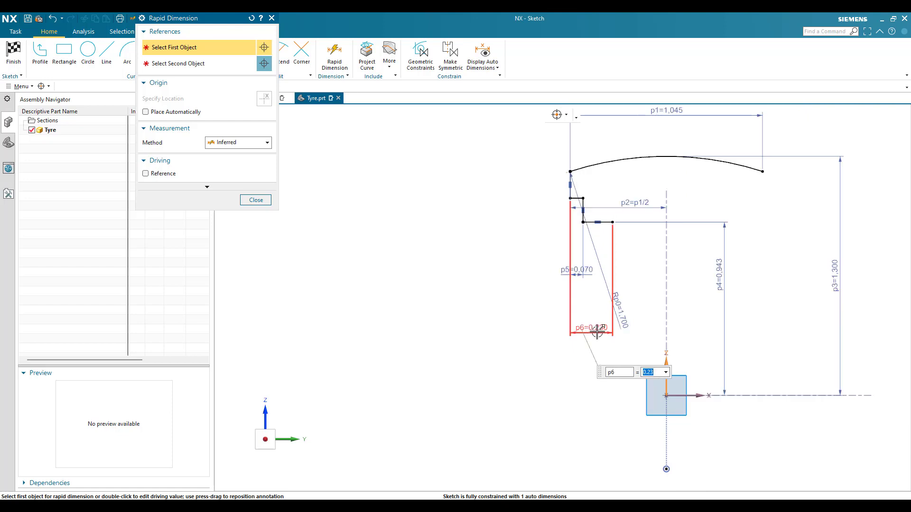
{"action": "left_click_drag", "start_coordinate": [584, 334], "coordinate": [585, 301]}
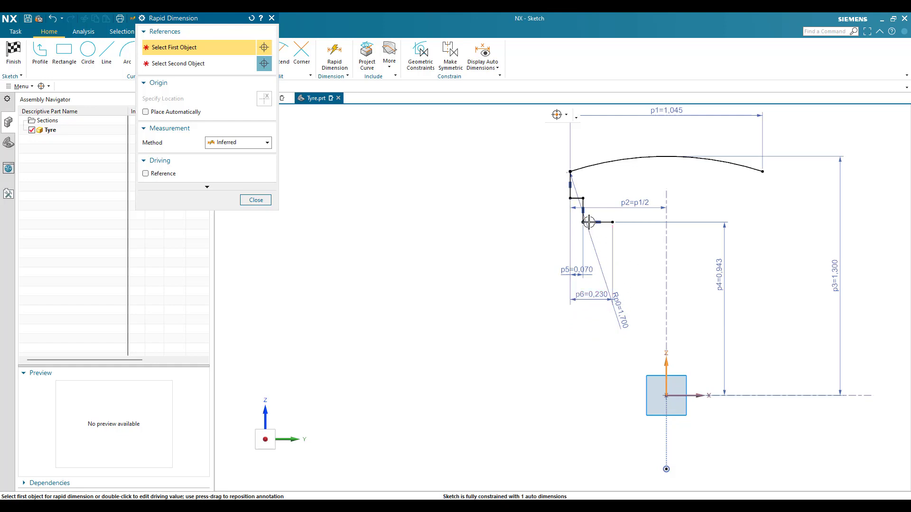
Dimension the groove step's end point to the X axis as p7 = 1.0225
{"action": "left_click", "coordinate": [583, 197]}
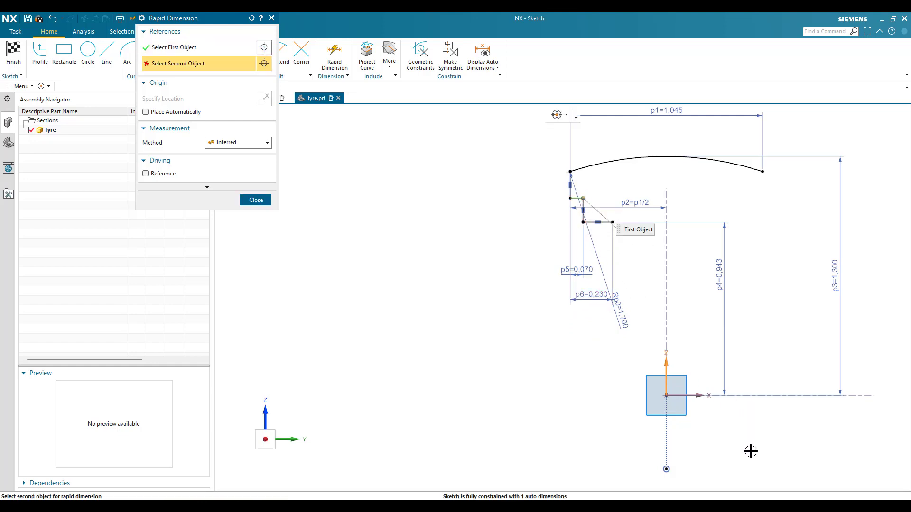
{"action": "left_click", "coordinate": [674, 396]}
{"action": "left_click", "coordinate": [512, 332]}
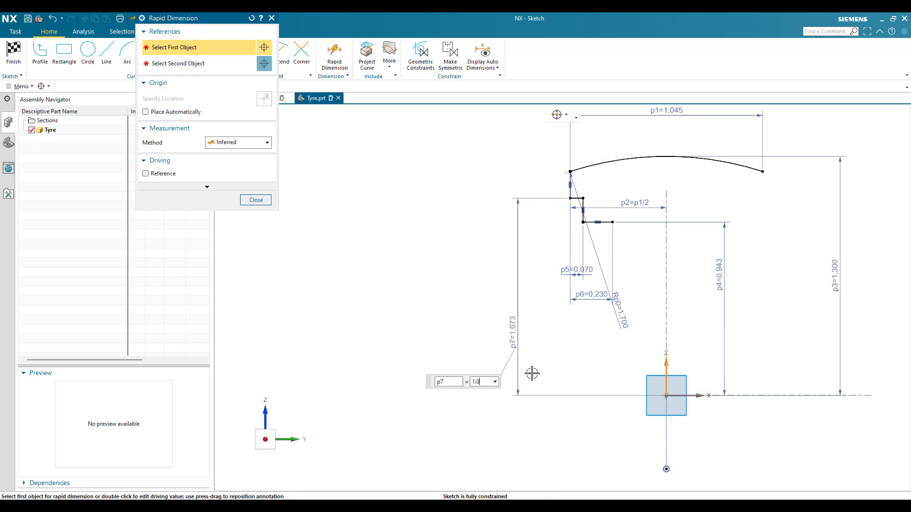
{"action": "type", "text": "1.0225"}
{"action": "key", "text": "Return"}
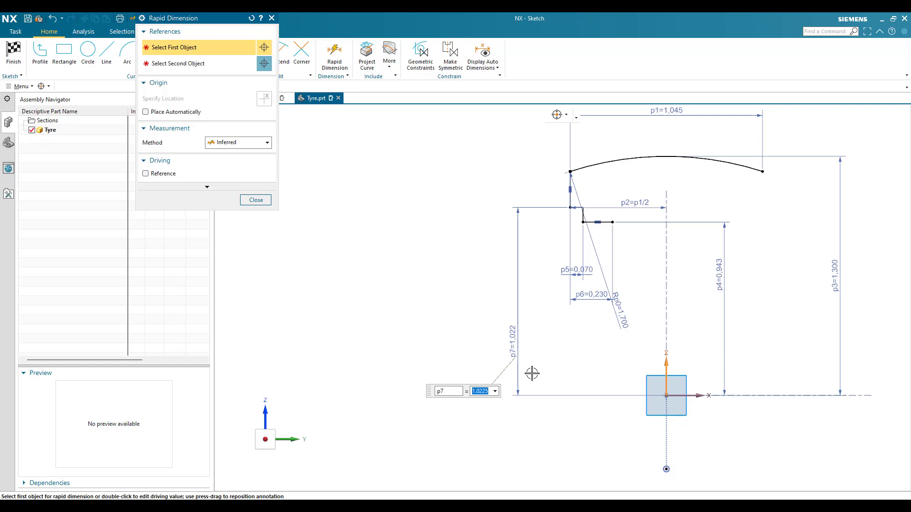
{"action": "key", "text": "Escape"}
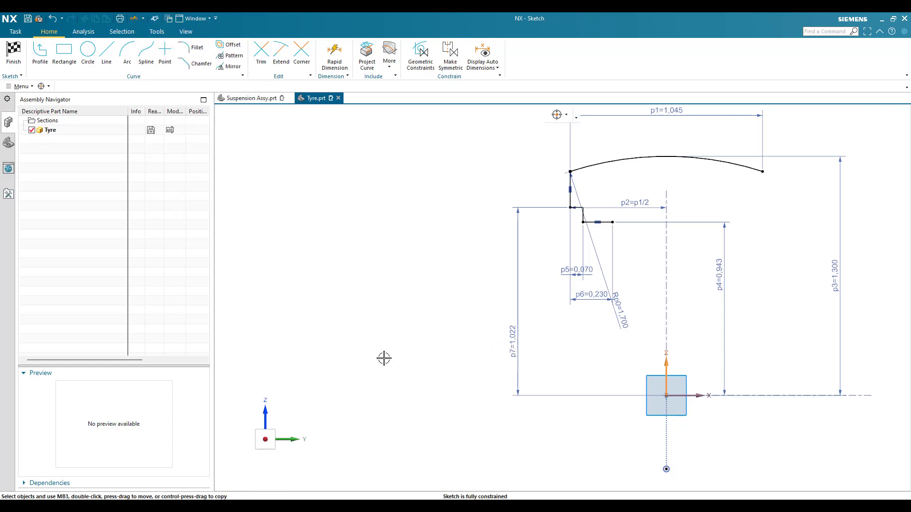
{"action": "scroll", "coordinate": [498, 250], "scroll_direction": "up", "scroll_amount": 3}
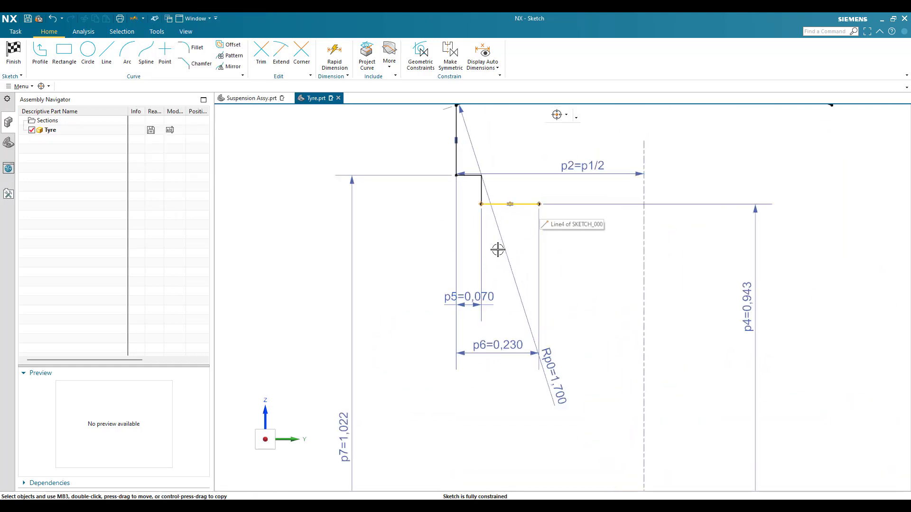
{"action": "scroll", "coordinate": [498, 249], "scroll_direction": "down", "scroll_amount": 1}
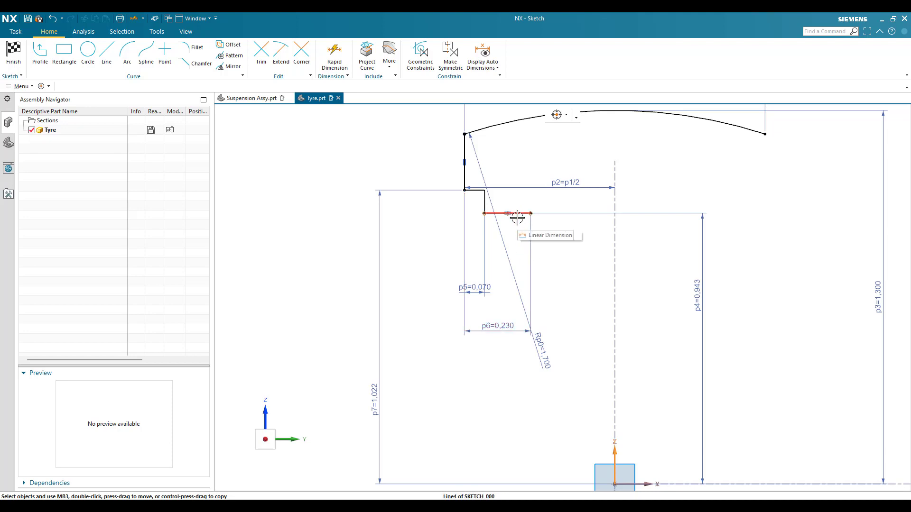
Mirror the four left step lines about the Z axis using Single Curve selection
{"action": "left_click", "coordinate": [231, 69]}
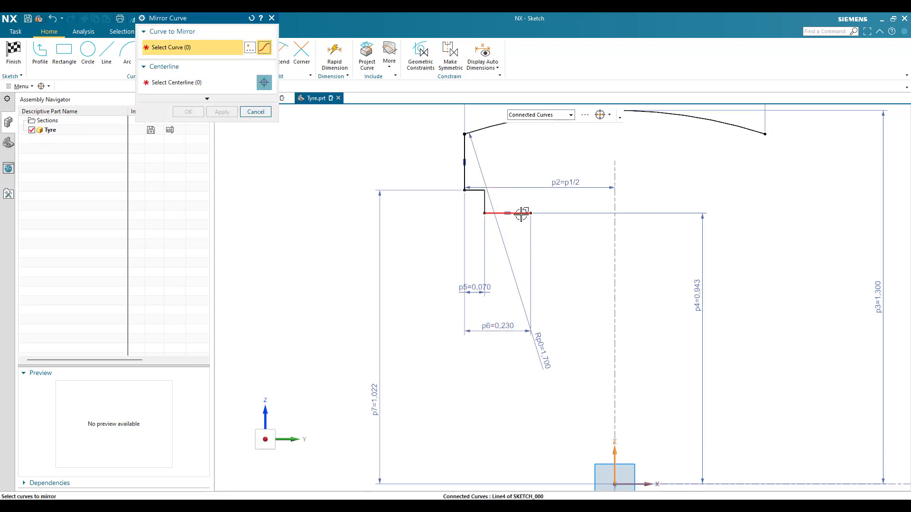
{"action": "left_click", "coordinate": [544, 120]}
{"action": "left_click", "coordinate": [524, 126]}
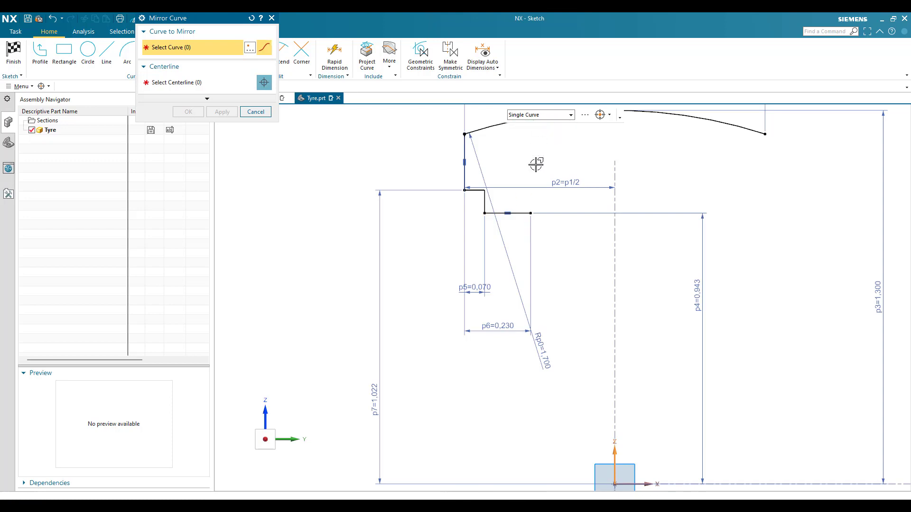
{"action": "left_click", "coordinate": [507, 213]}
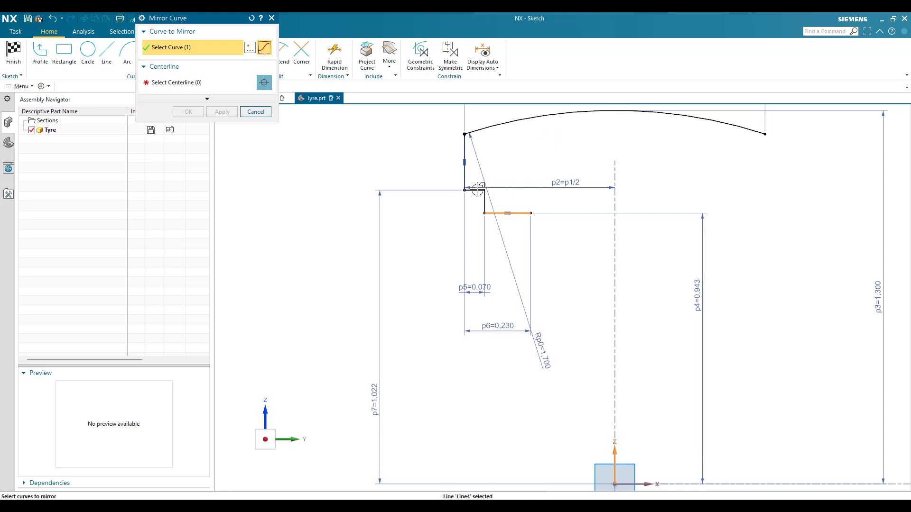
{"action": "left_click", "coordinate": [485, 202]}
{"action": "left_click", "coordinate": [465, 176]}
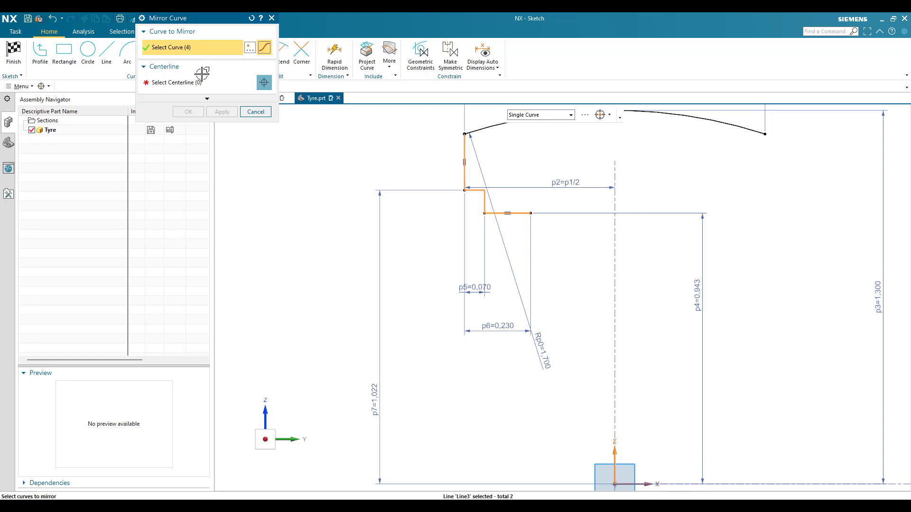
{"action": "left_click", "coordinate": [190, 83]}
{"action": "left_click", "coordinate": [614, 456]}
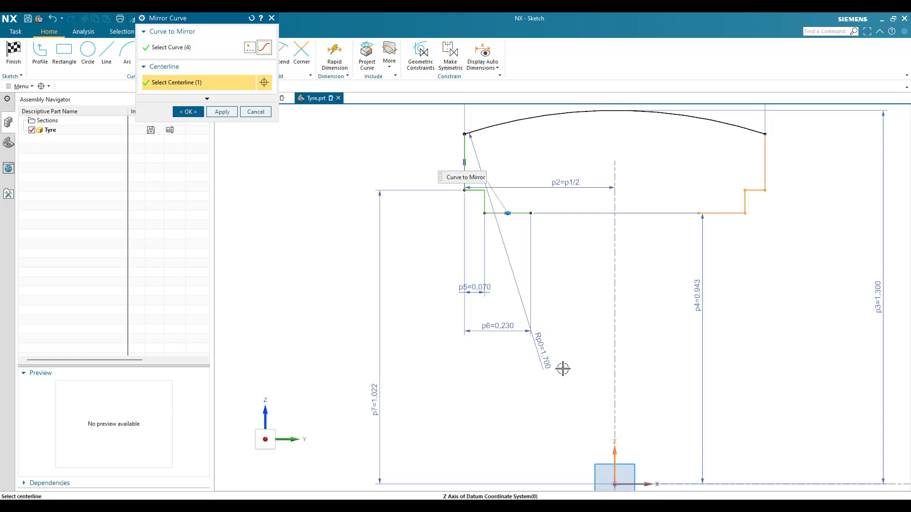
{"action": "scroll", "coordinate": [563, 369], "scroll_direction": "down", "scroll_amount": 2}
{"action": "left_click", "coordinate": [187, 112]}
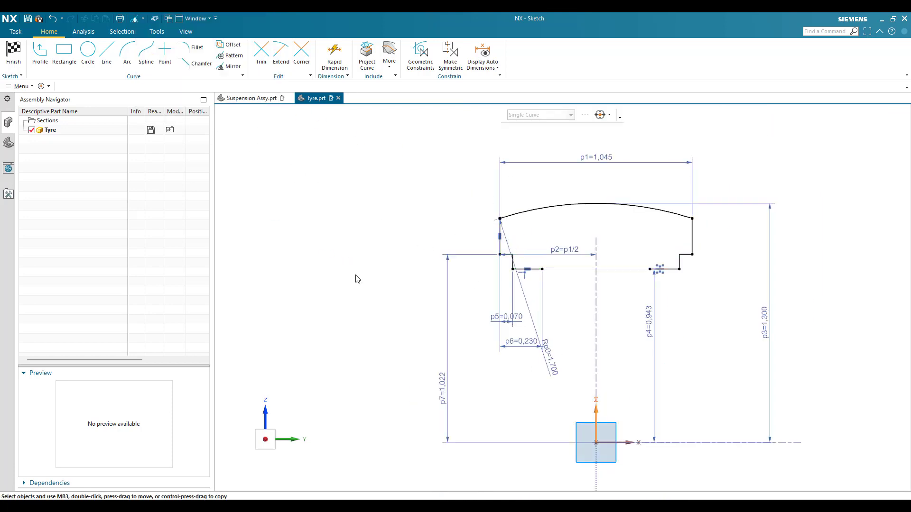
{"action": "scroll", "coordinate": [559, 311], "scroll_direction": "up", "scroll_amount": 3}
Offset the connected tyre outline by 0.05 in and dismiss the constraint warning
{"action": "scroll", "coordinate": [512, 292], "scroll_direction": "down", "scroll_amount": 1}
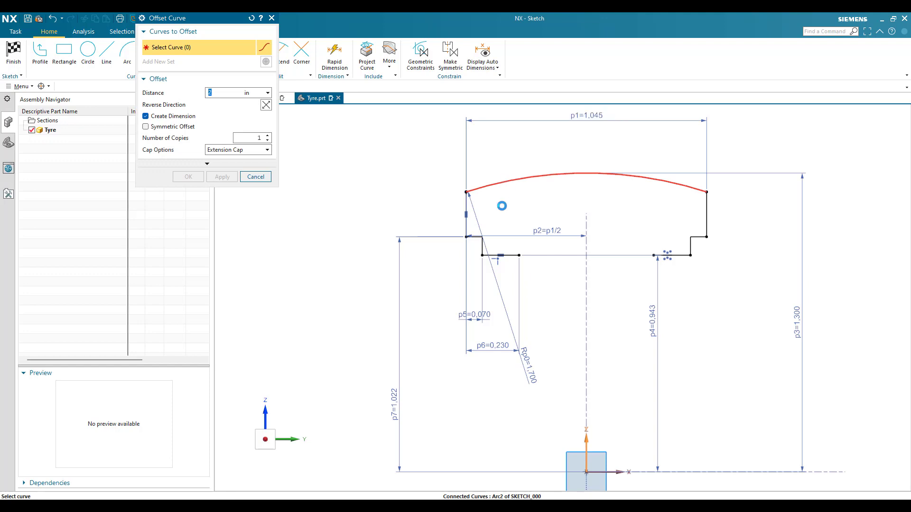
{"action": "left_click", "coordinate": [502, 182]}
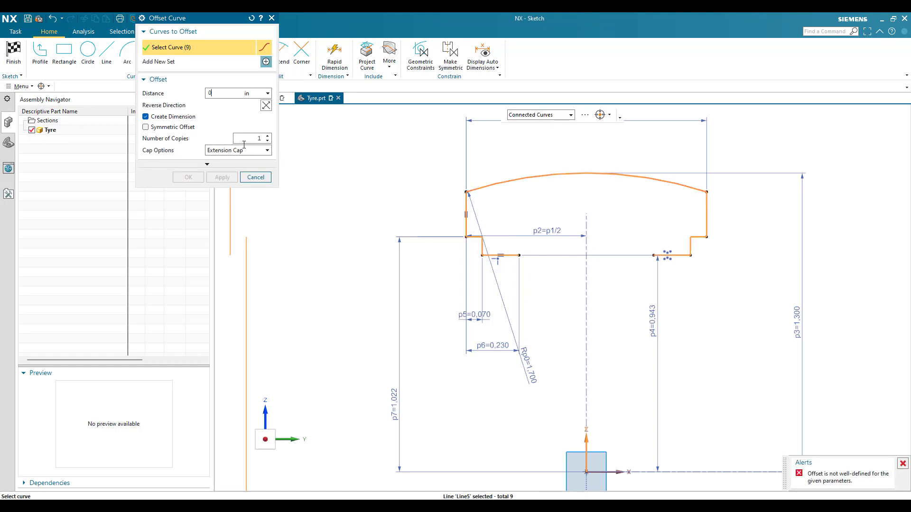
{"action": "type", "text": "0.05"}
{"action": "key", "text": "Return"}
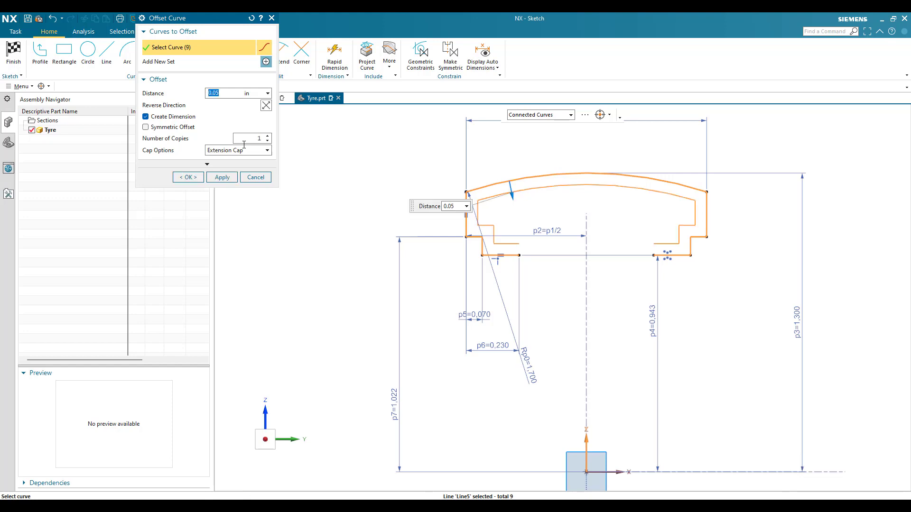
{"action": "left_click", "coordinate": [187, 177]}
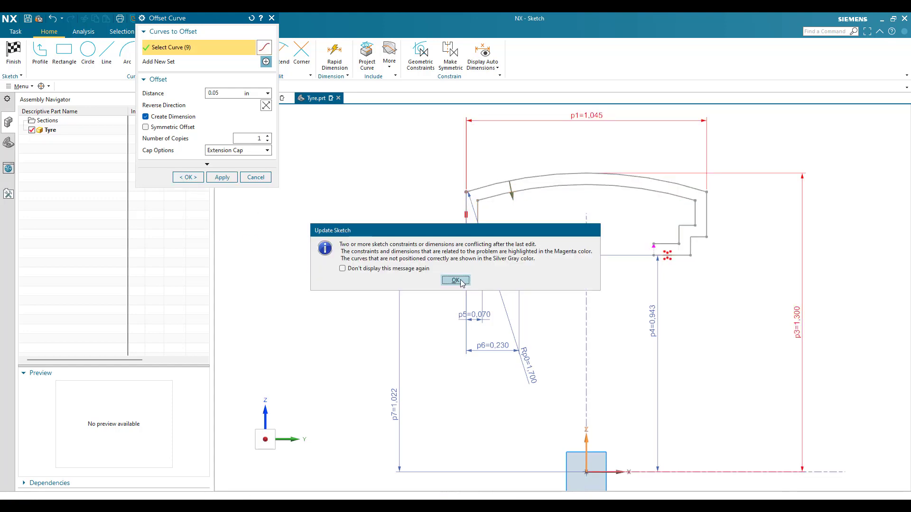
{"action": "left_click", "coordinate": [456, 280]}
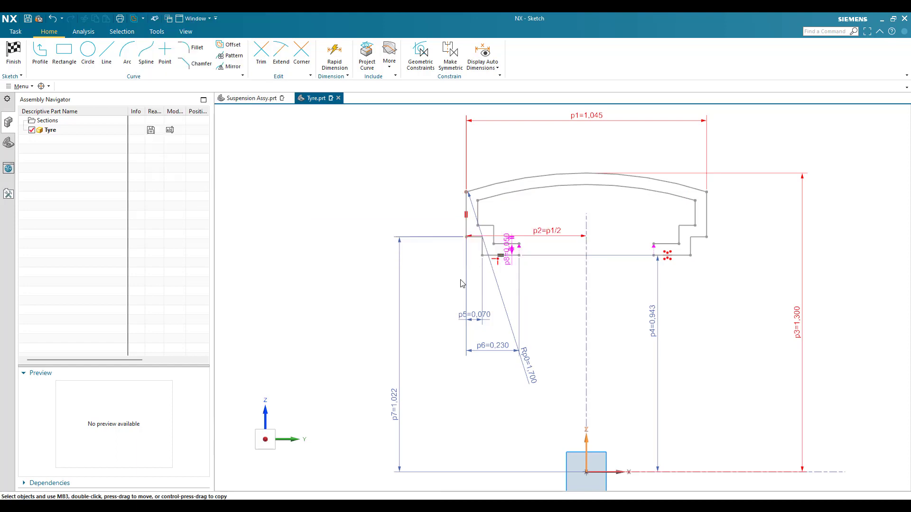
Zoom and pan the sketch to inspect the offset curves at the inner groove step corner
{"action": "scroll", "coordinate": [547, 266], "scroll_direction": "up", "scroll_amount": 3}
{"action": "scroll", "coordinate": [546, 266], "scroll_direction": "down", "scroll_amount": 4}
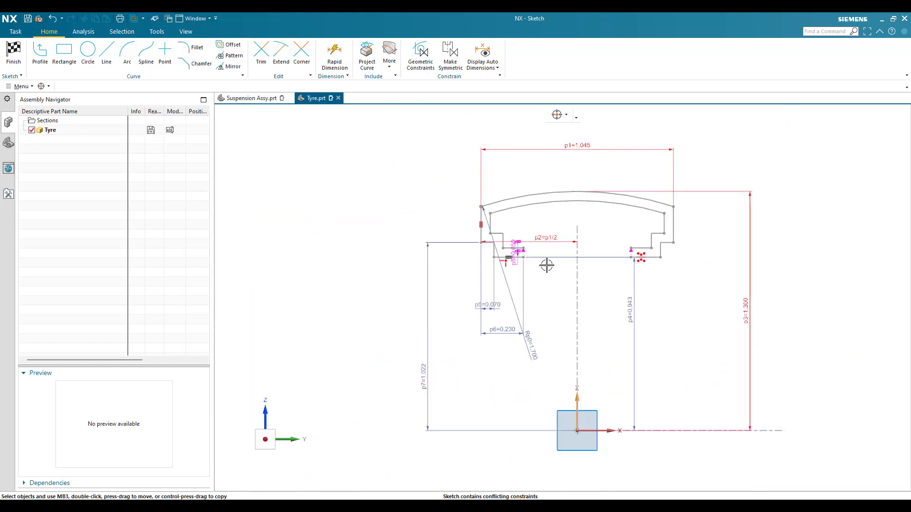
{"action": "scroll", "coordinate": [547, 265], "scroll_direction": "up", "scroll_amount": 1}
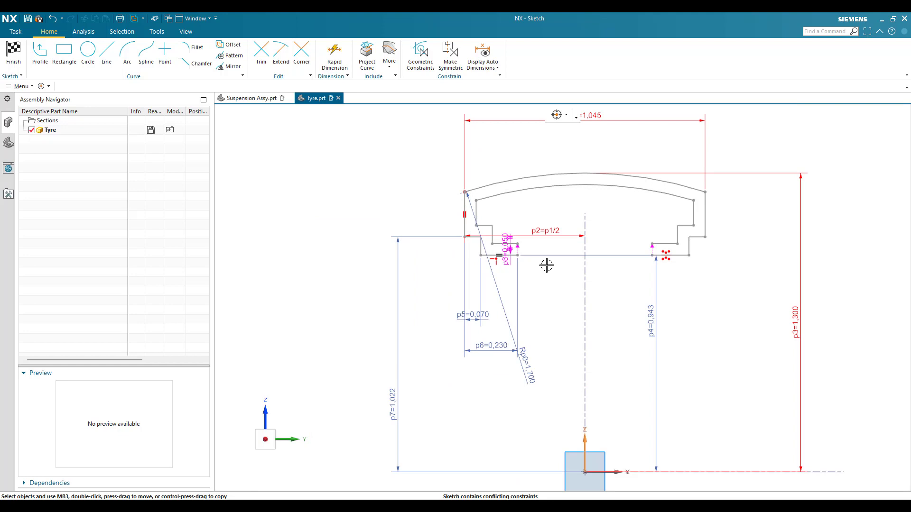
{"action": "scroll", "coordinate": [508, 268], "scroll_direction": "up", "scroll_amount": 3}
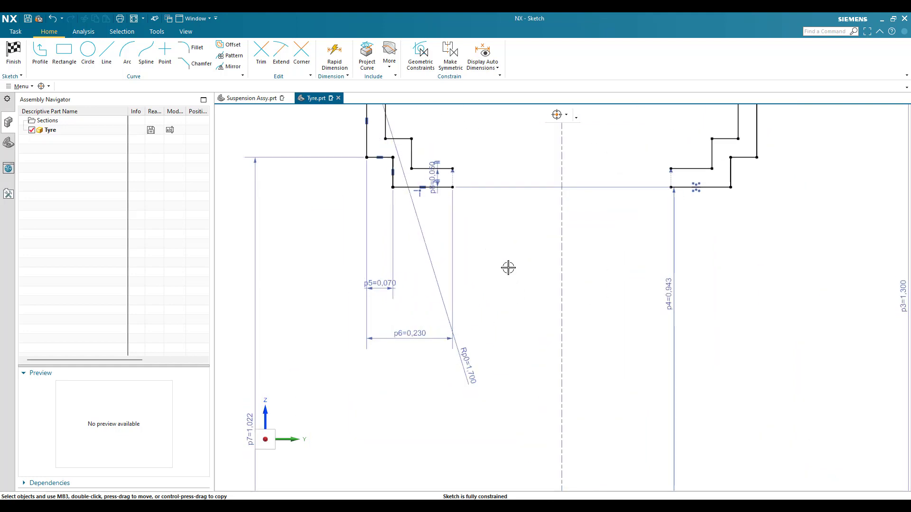
{"action": "middle_click_drag", "start_coordinate": [517, 278], "coordinate": [540, 338], "text": "shift"}
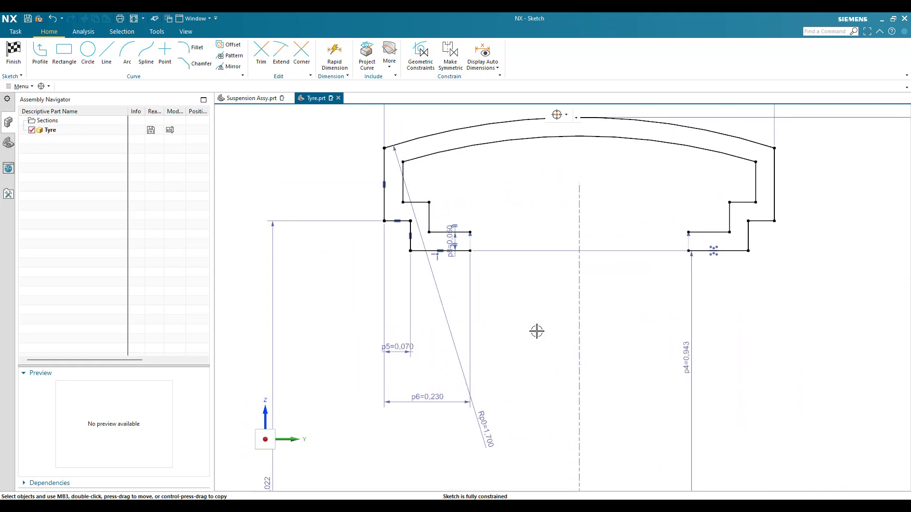
{"action": "scroll", "coordinate": [470, 263], "scroll_direction": "up", "scroll_amount": 5}
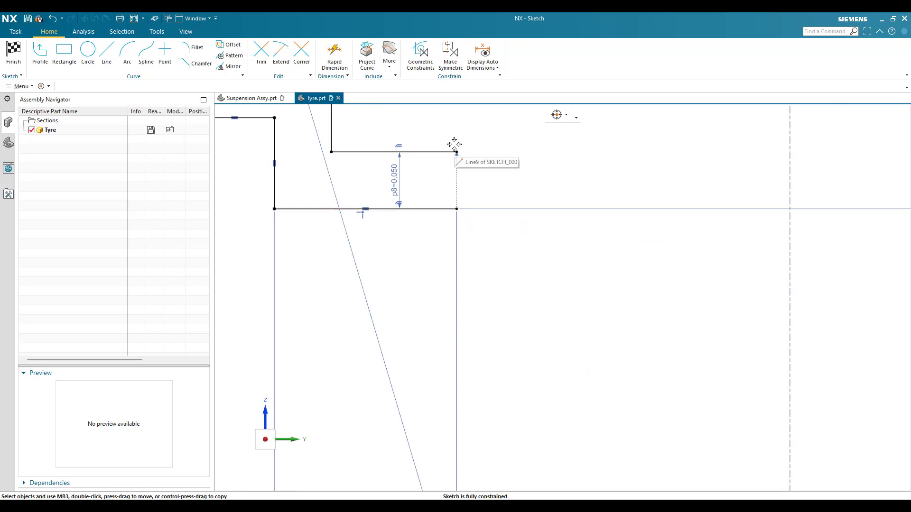
Draw short 0.05 vertical lines closing the left and right step gaps, then finish the sketch
{"action": "left_click", "coordinate": [110, 59]}
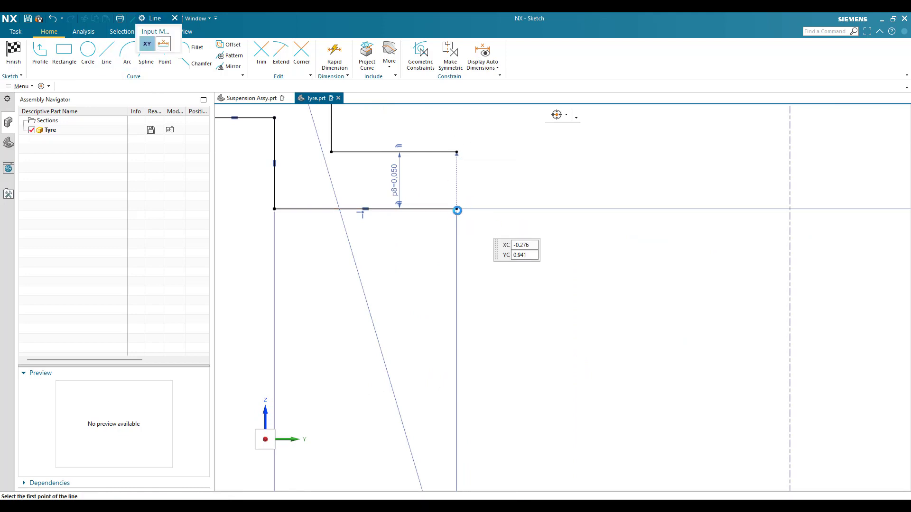
{"action": "left_click", "coordinate": [457, 209]}
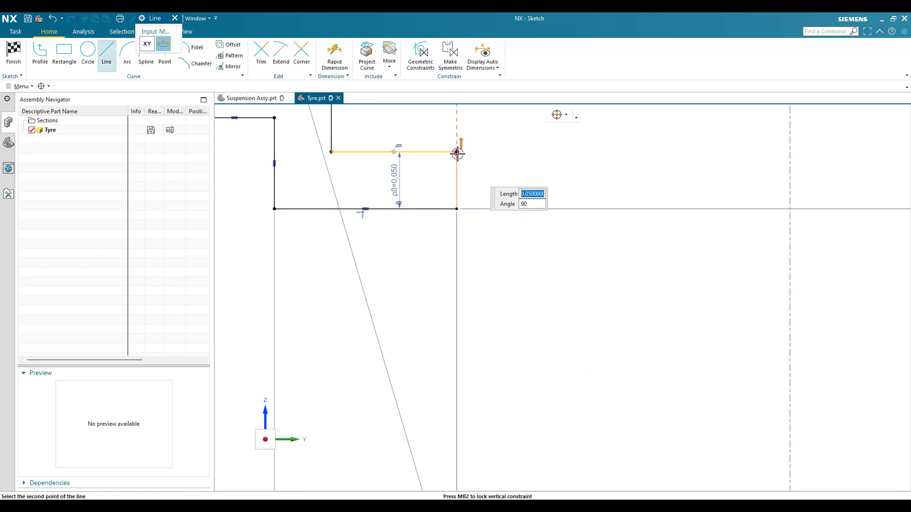
{"action": "left_click", "coordinate": [458, 153]}
{"action": "scroll", "coordinate": [463, 212], "scroll_direction": "down", "scroll_amount": 4}
{"action": "scroll", "coordinate": [657, 228], "scroll_direction": "up", "scroll_amount": 4}
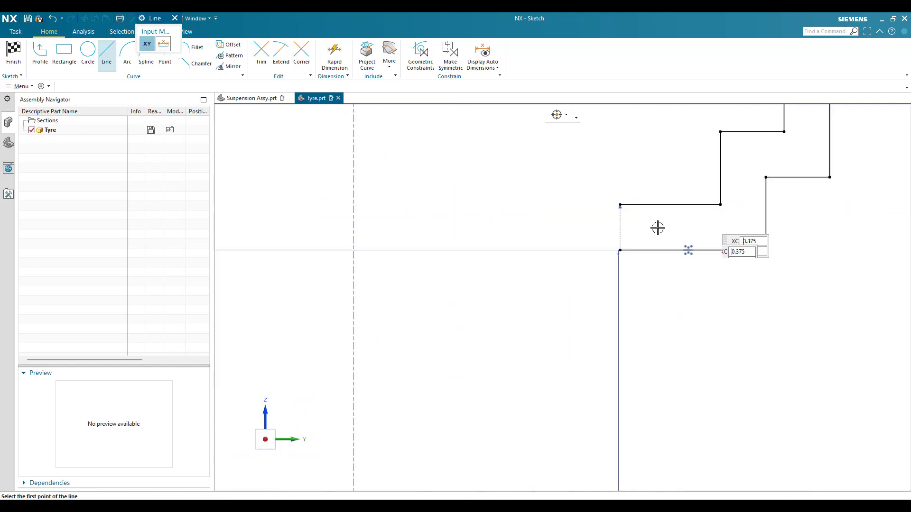
{"action": "left_click", "coordinate": [620, 250]}
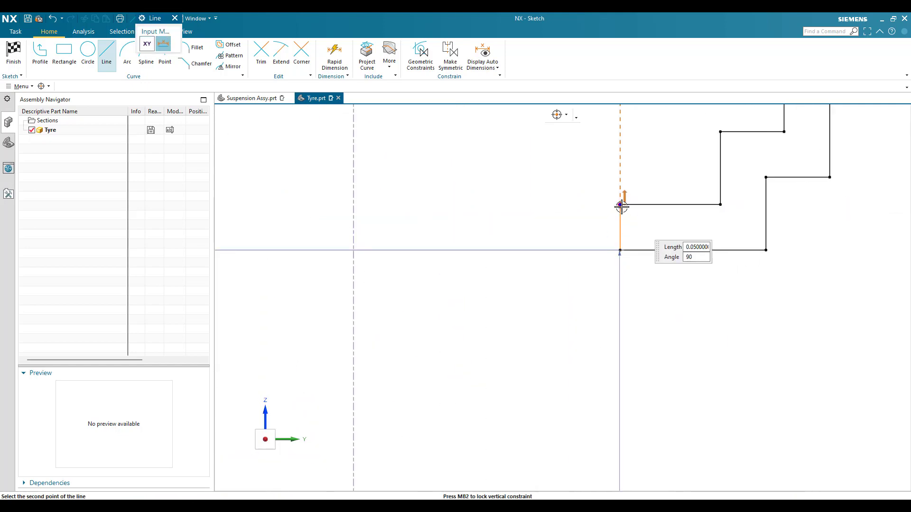
{"action": "left_click", "coordinate": [621, 205]}
{"action": "key", "text": "Escape"}
{"action": "scroll", "coordinate": [601, 252], "scroll_direction": "down", "scroll_amount": 4}
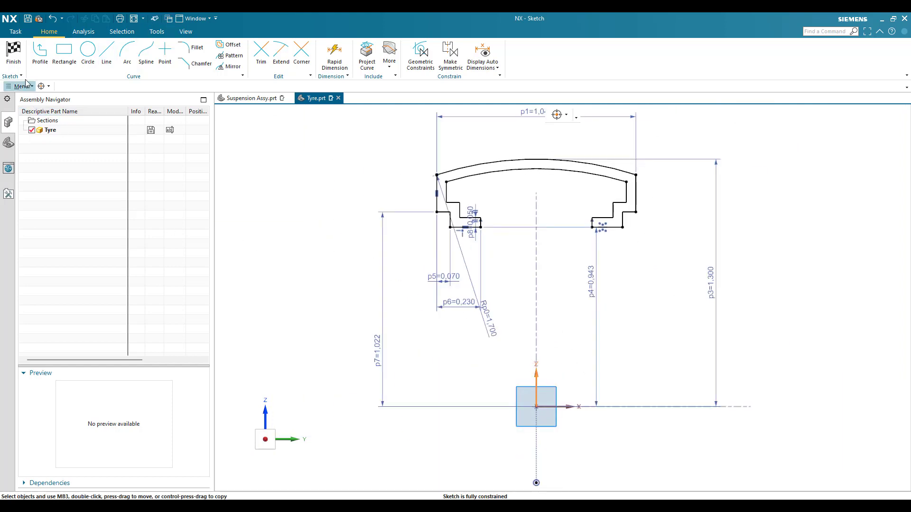
{"action": "left_click", "coordinate": [14, 52]}
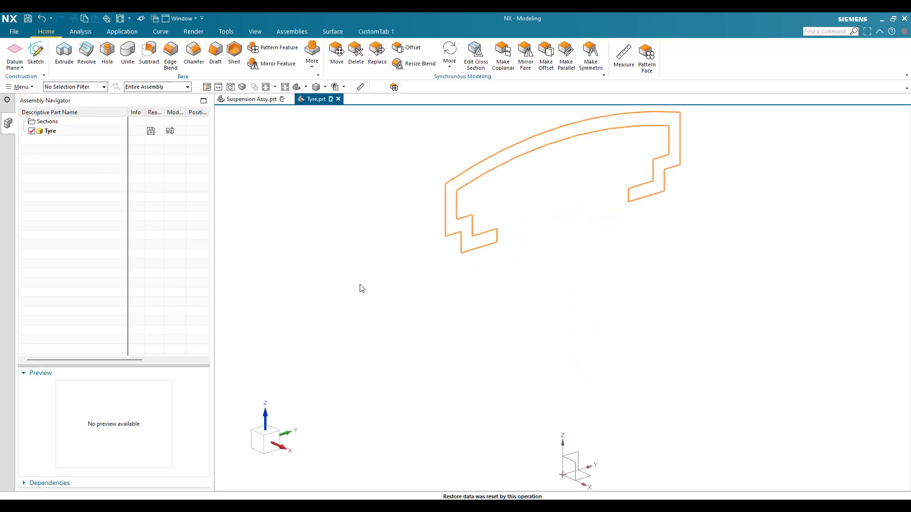
Revolve the sketch profile 360° about the Y axis through the datum origin
{"action": "scroll", "coordinate": [508, 206], "scroll_direction": "down", "scroll_amount": 2}
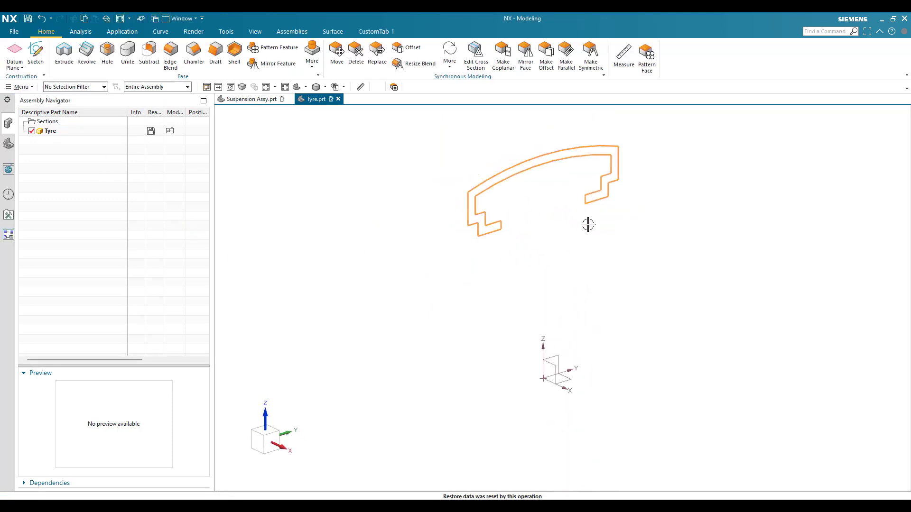
{"action": "left_click", "coordinate": [88, 62]}
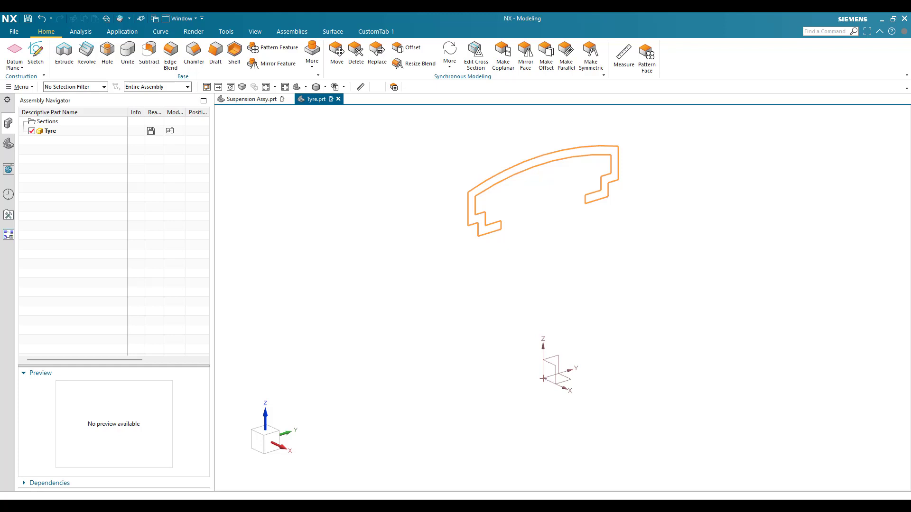
{"action": "left_click", "coordinate": [8, 144]}
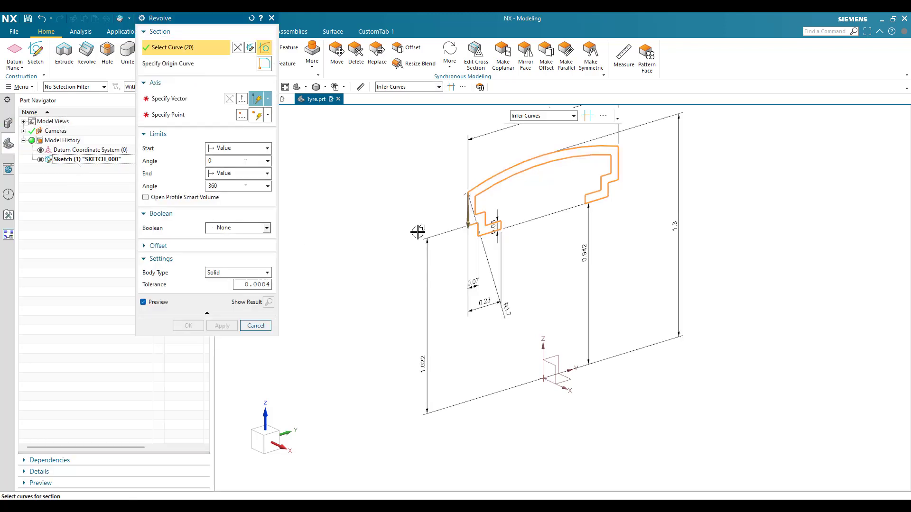
{"action": "left_click", "coordinate": [171, 99]}
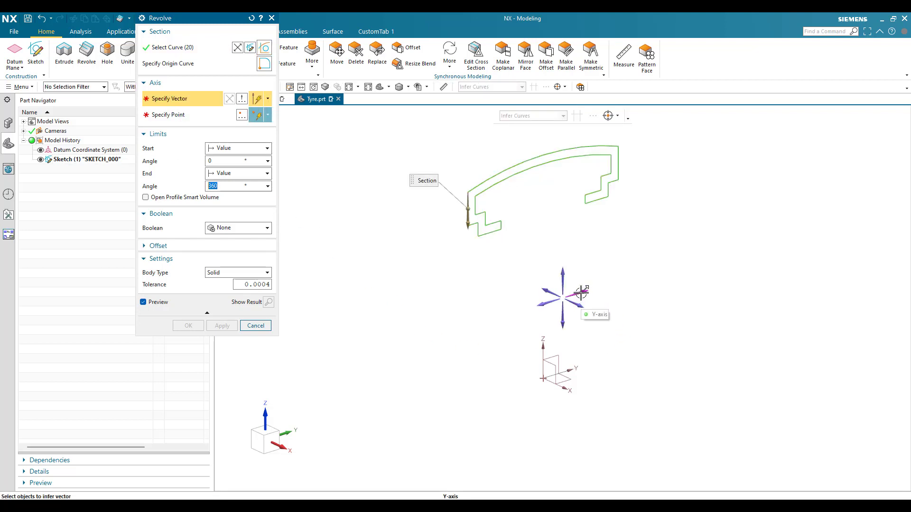
{"action": "left_click", "coordinate": [581, 293]}
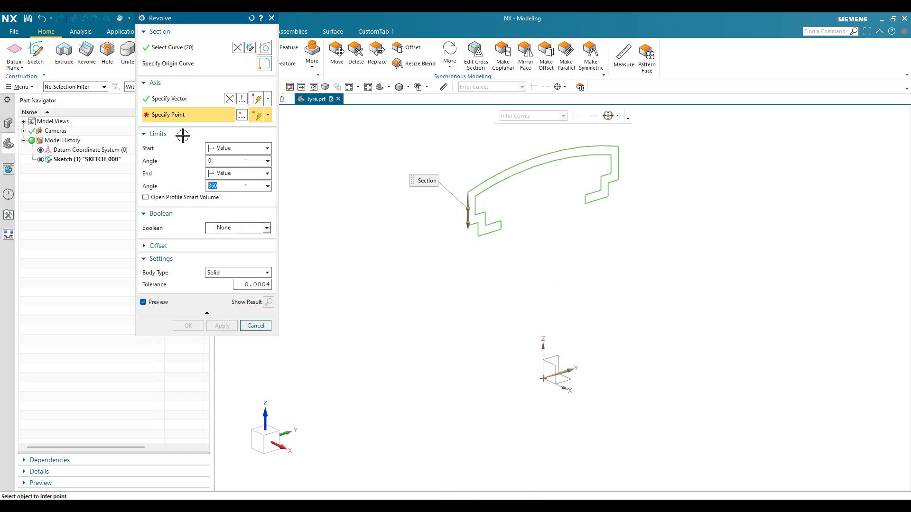
{"action": "left_click", "coordinate": [544, 378]}
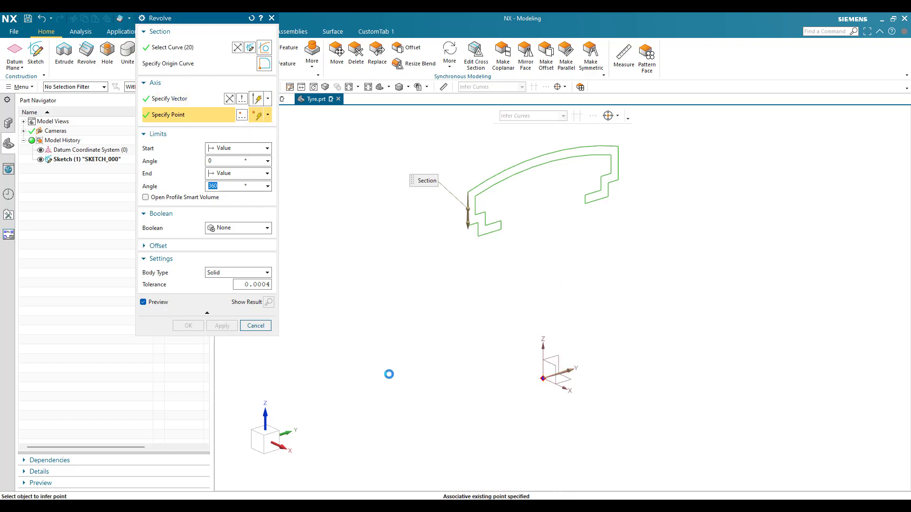
{"action": "scroll", "coordinate": [506, 275], "scroll_direction": "down", "scroll_amount": 3}
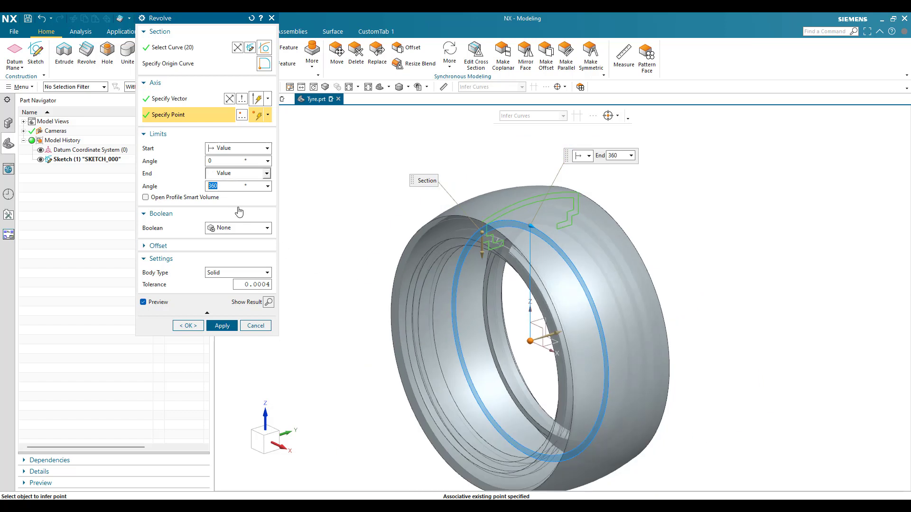
{"action": "left_click", "coordinate": [188, 326]}
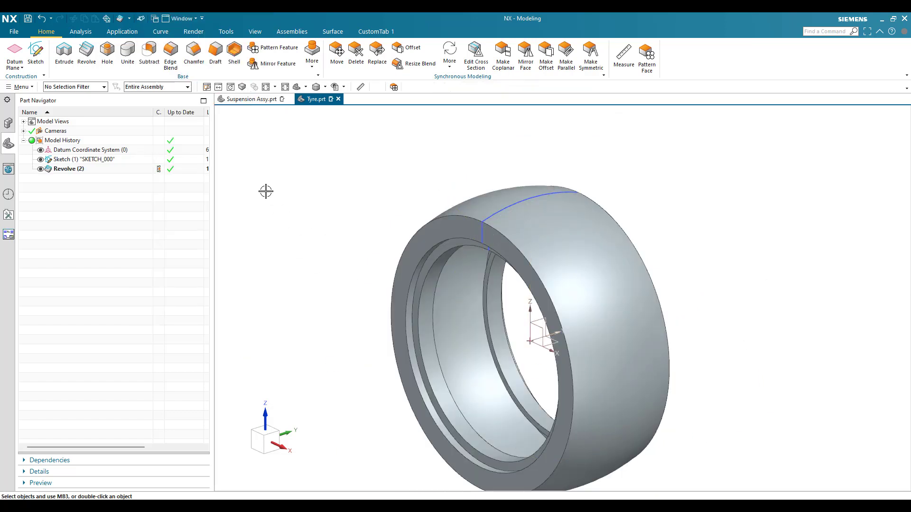
Round both outer rim edges of the tyre with a 0.125 in edge blend
{"action": "left_click", "coordinate": [170, 52]}
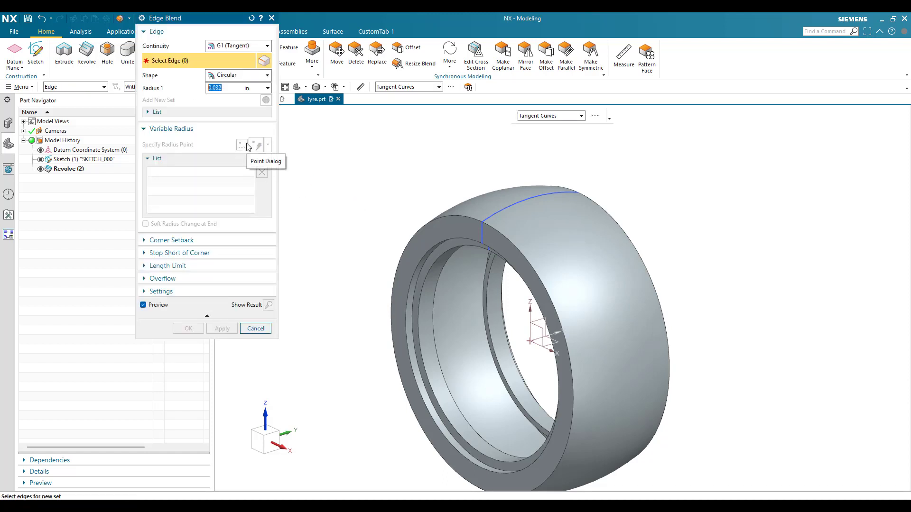
{"action": "type", "text": "0"}
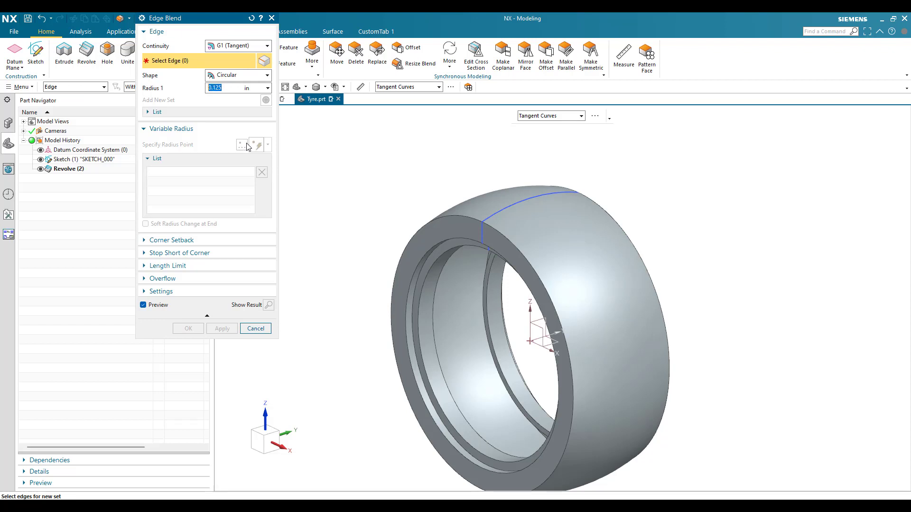
{"action": "left_click", "coordinate": [456, 217]}
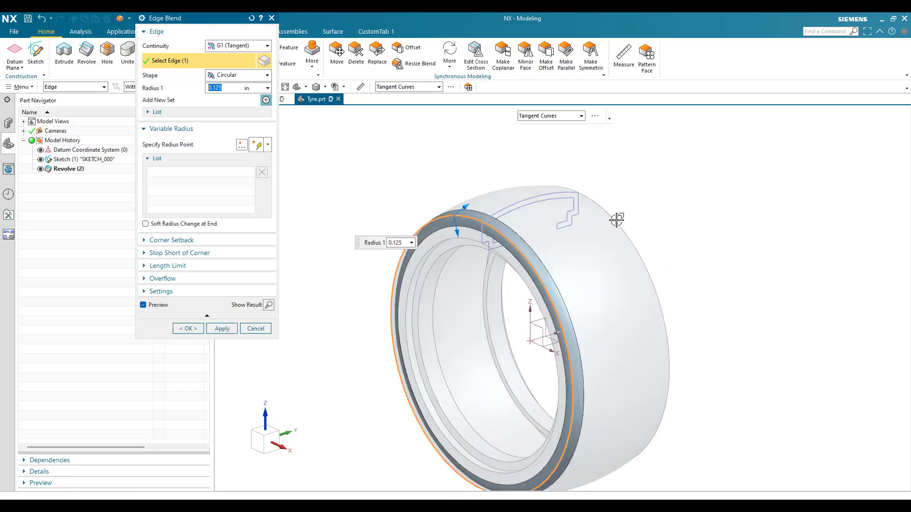
{"action": "scroll", "coordinate": [612, 220], "scroll_direction": "up", "scroll_amount": 2}
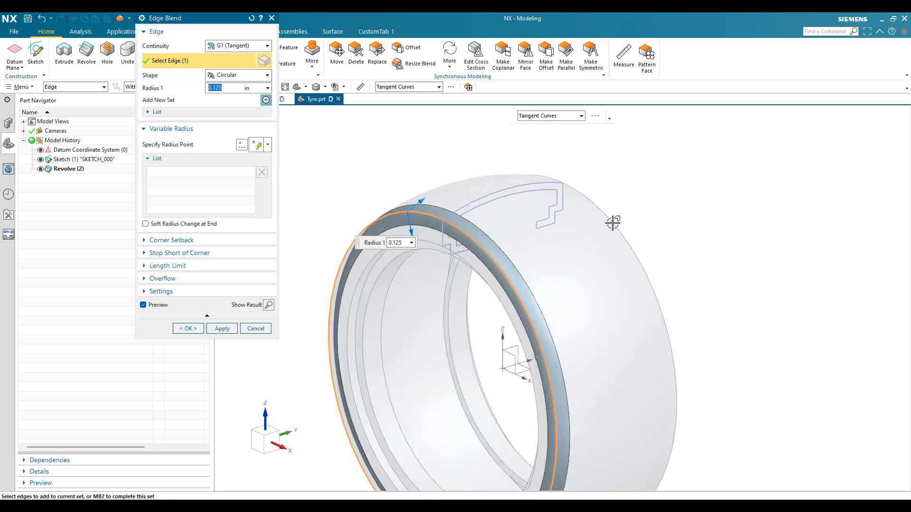
{"action": "left_click", "coordinate": [184, 328]}
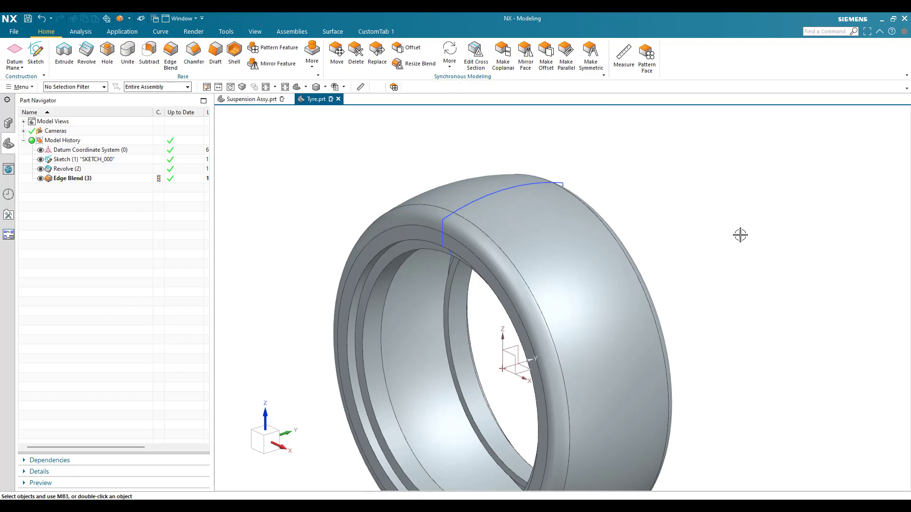
Start a new sketch on the tyre's cross-section plane and zoom to the top of the profile
{"action": "left_click", "coordinate": [38, 59]}
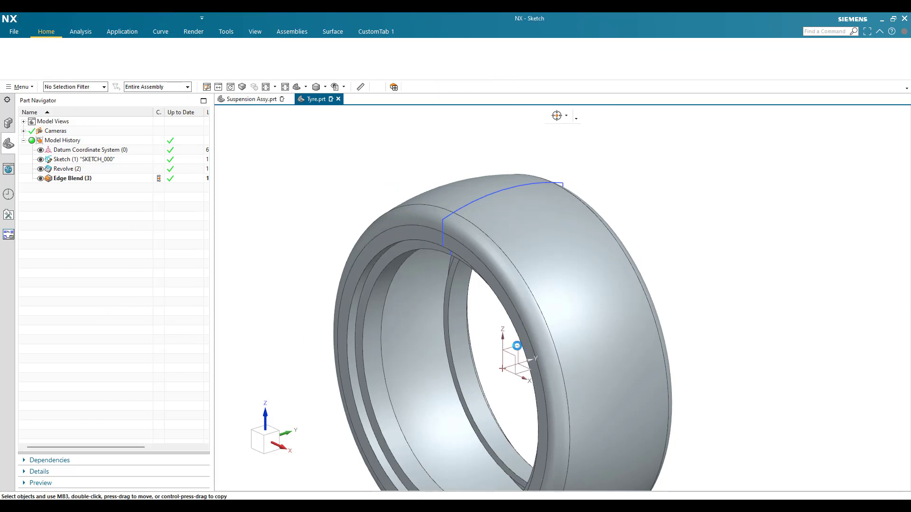
{"action": "middle_click", "coordinate": [614, 185]}
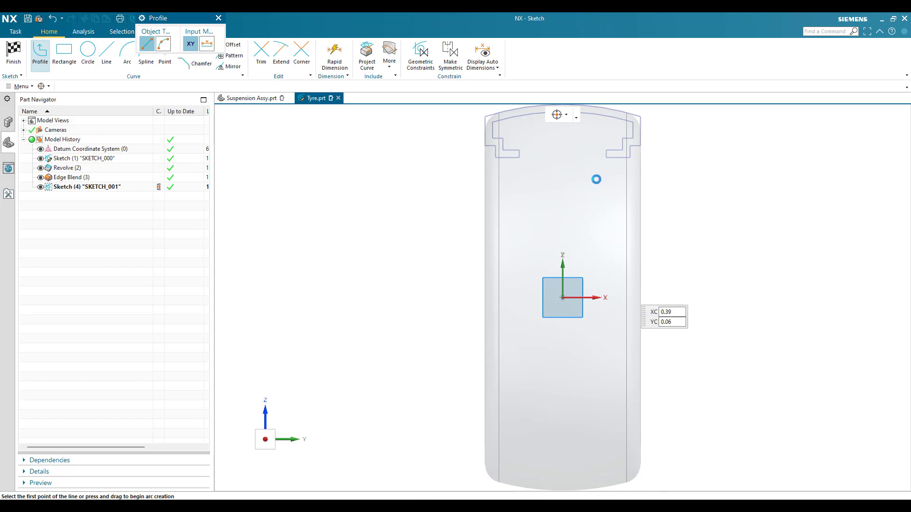
{"action": "scroll", "coordinate": [596, 179], "scroll_direction": "up", "scroll_amount": 2}
{"action": "scroll", "coordinate": [564, 212], "scroll_direction": "up", "scroll_amount": 3}
{"action": "scroll", "coordinate": [421, 243], "scroll_direction": "up", "scroll_amount": 2}
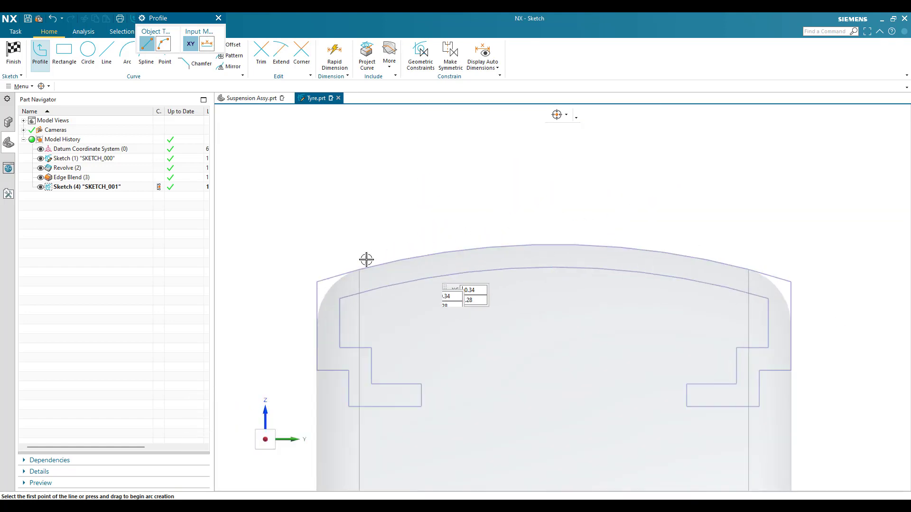
{"action": "scroll", "coordinate": [539, 194], "scroll_direction": "down", "scroll_amount": 1}
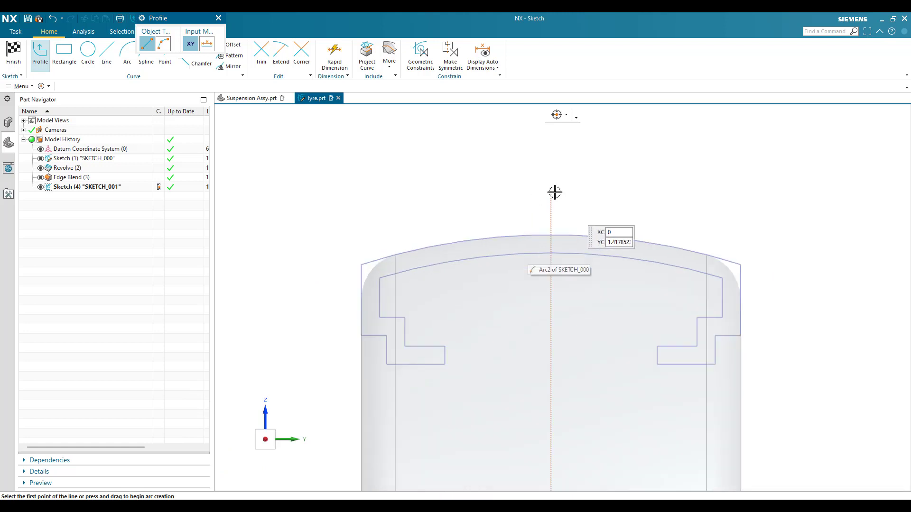
{"action": "key", "text": "Escape"}
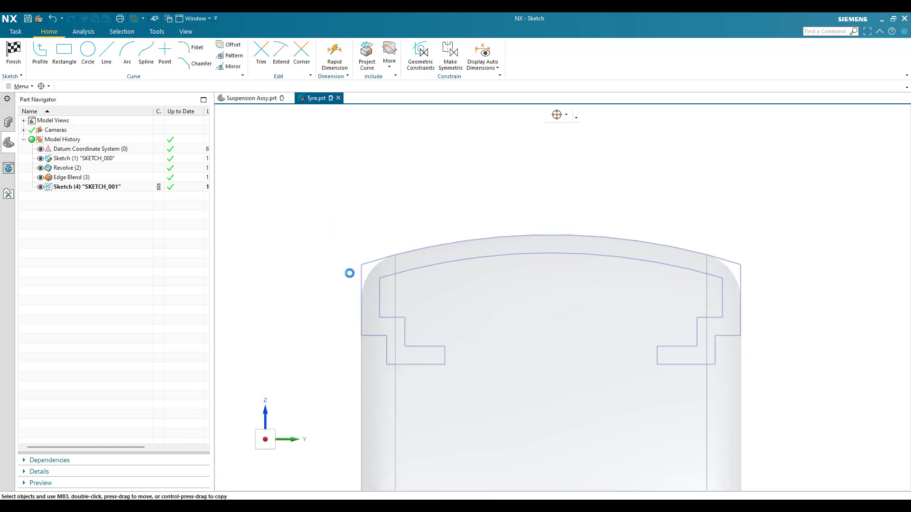
Offset the tyre's top arc 0.0297 in inward, then finish the sketch
{"action": "left_click", "coordinate": [539, 115]}
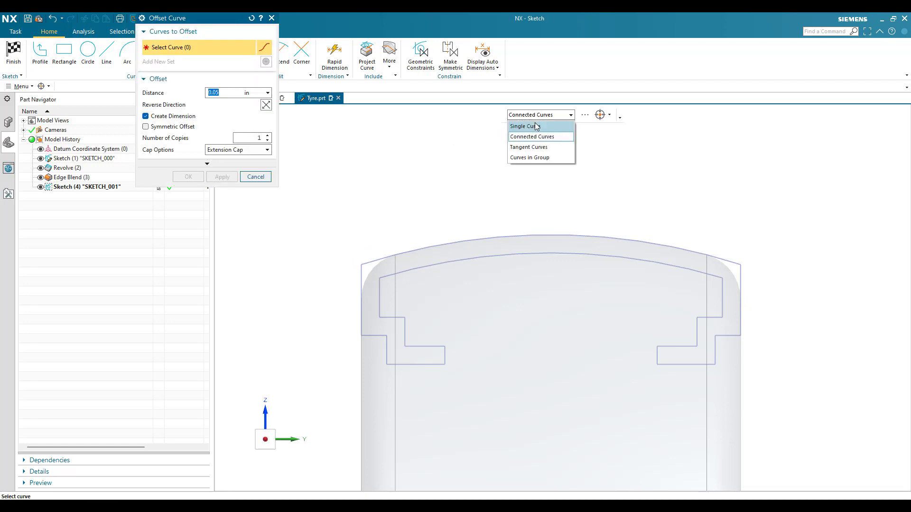
{"action": "left_click", "coordinate": [536, 126]}
{"action": "left_click", "coordinate": [378, 258]}
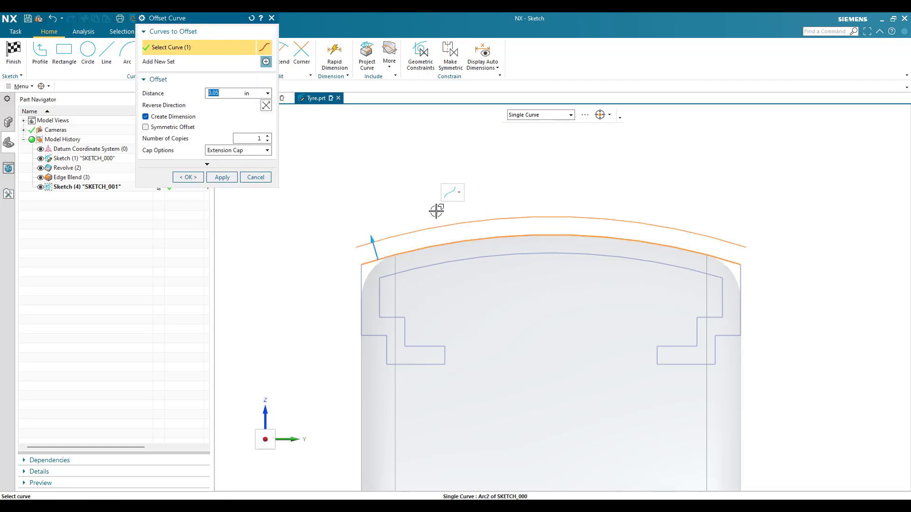
{"action": "double_click", "coordinate": [373, 238]}
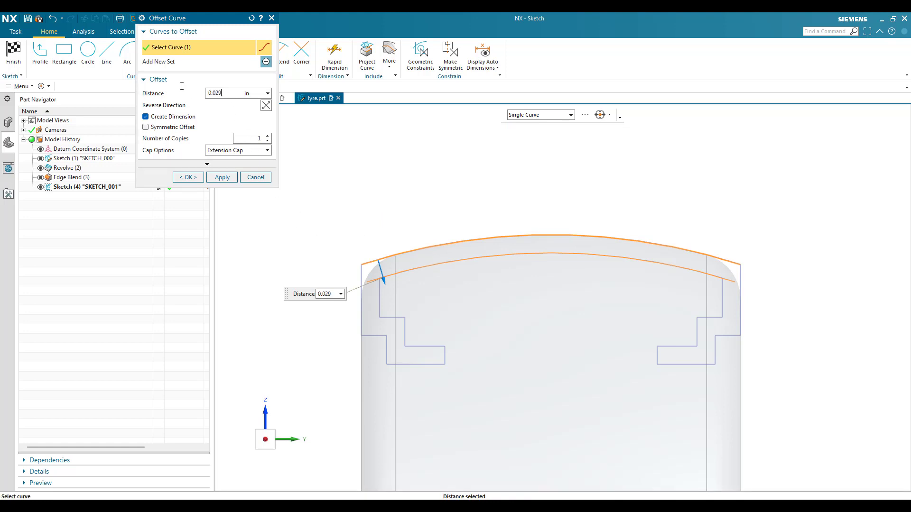
{"action": "key", "text": "Return"}
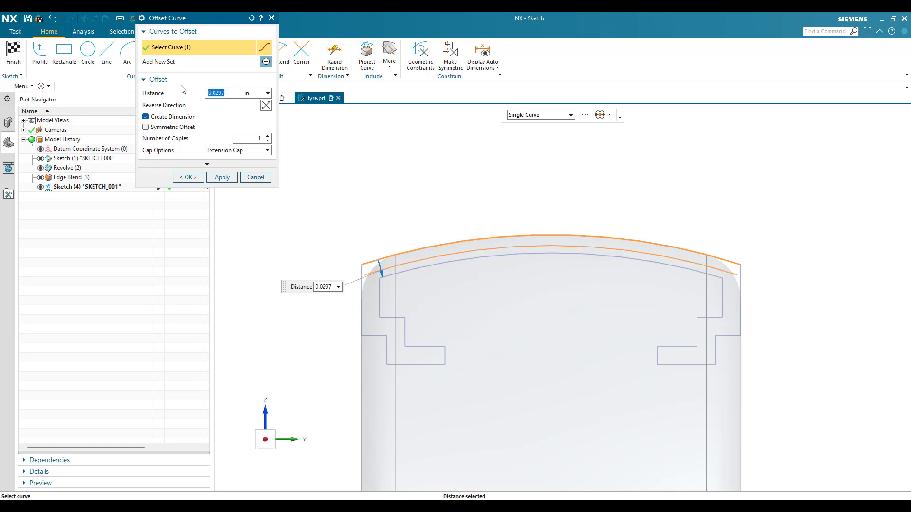
{"action": "left_click", "coordinate": [188, 178]}
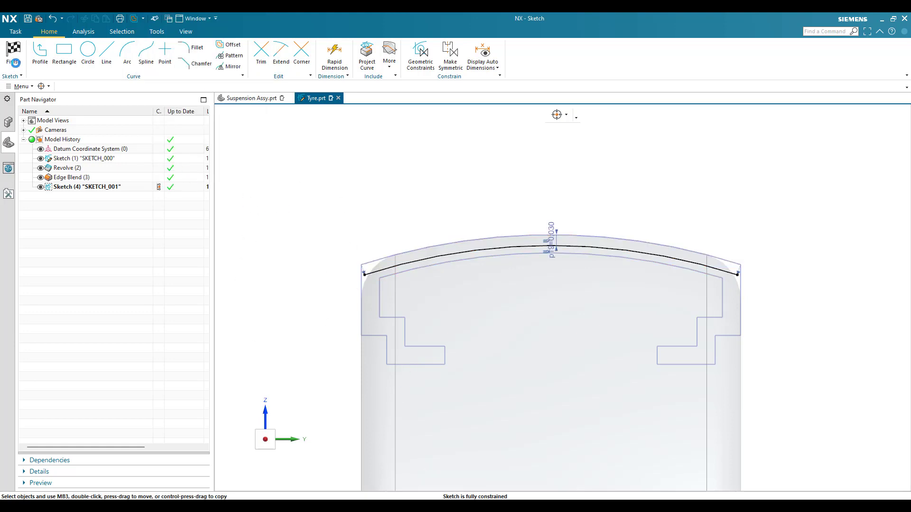
{"action": "key", "text": "ctrl+q"}
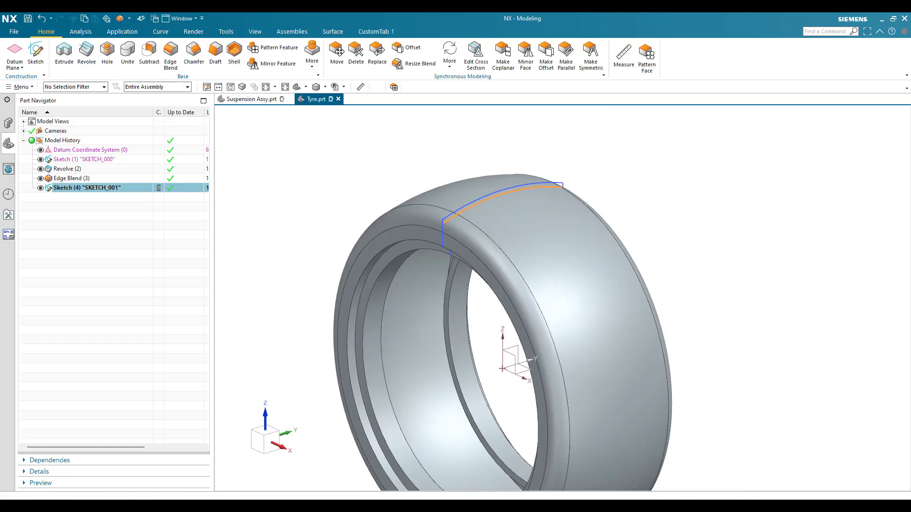
Choose SKETCH_001 as the revolve section with the Y axis through the origin
{"action": "key", "text": "Escape"}
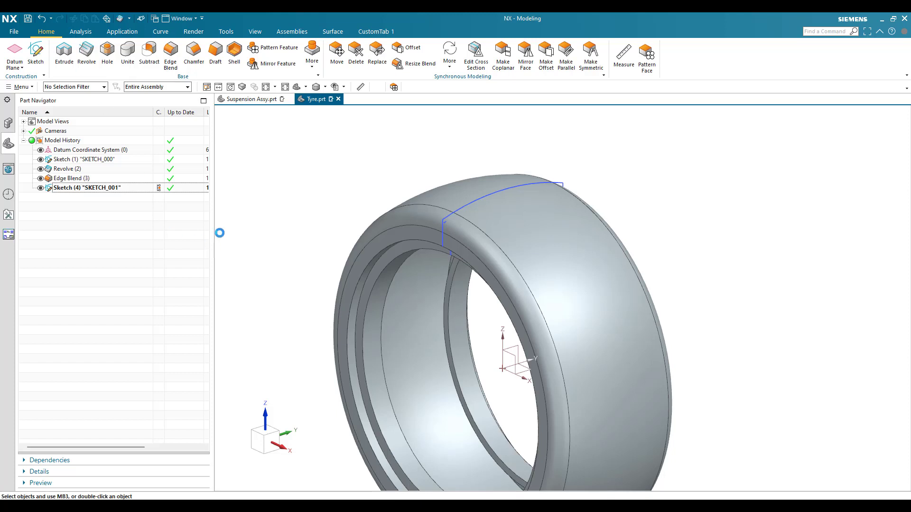
{"action": "left_click", "coordinate": [103, 188]}
{"action": "scroll", "coordinate": [313, 194], "scroll_direction": "down", "scroll_amount": 2}
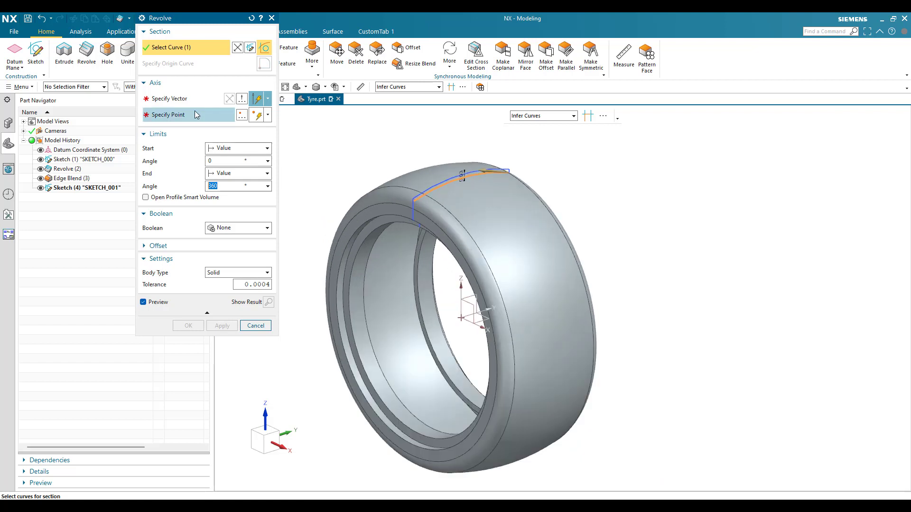
{"action": "left_click", "coordinate": [187, 99]}
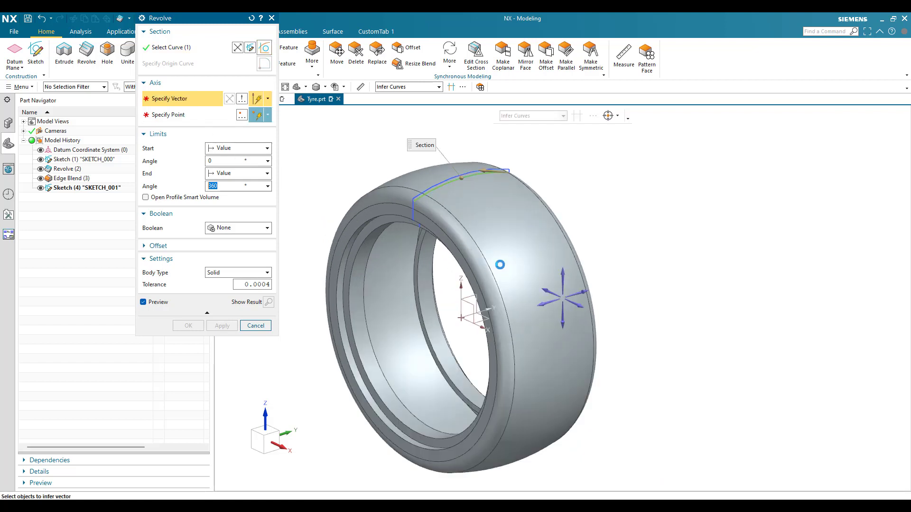
{"action": "left_click", "coordinate": [589, 294]}
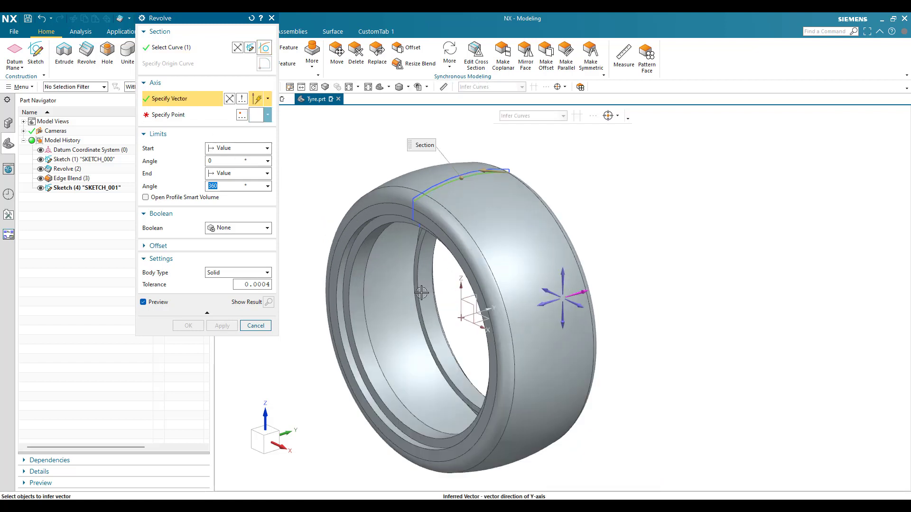
{"action": "left_click", "coordinate": [462, 317]}
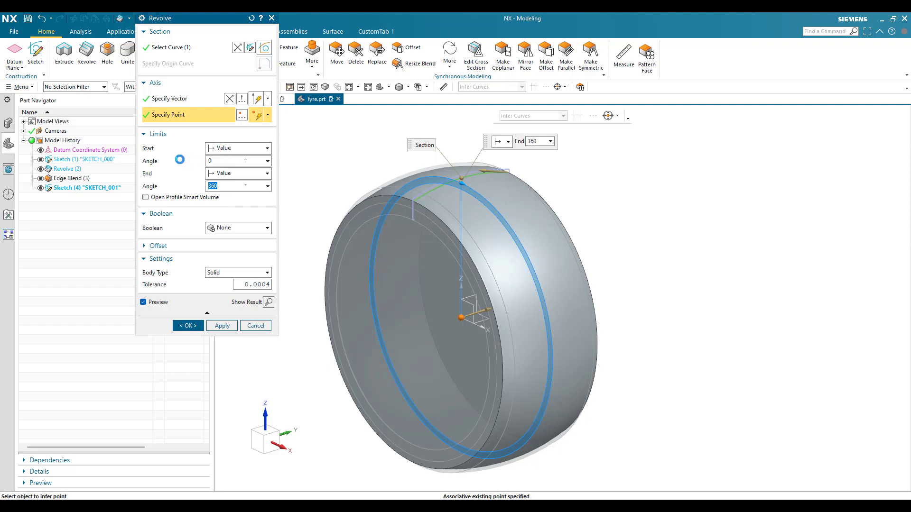
Set the revolve limits from -45° to 45° and create the revolve
{"action": "key", "text": "shift+Tab"}
{"action": "key", "text": "shift+Tab"}
{"action": "type", "text": "-"}
{"action": "key", "text": "Tab"}
{"action": "key", "text": "Tab"}
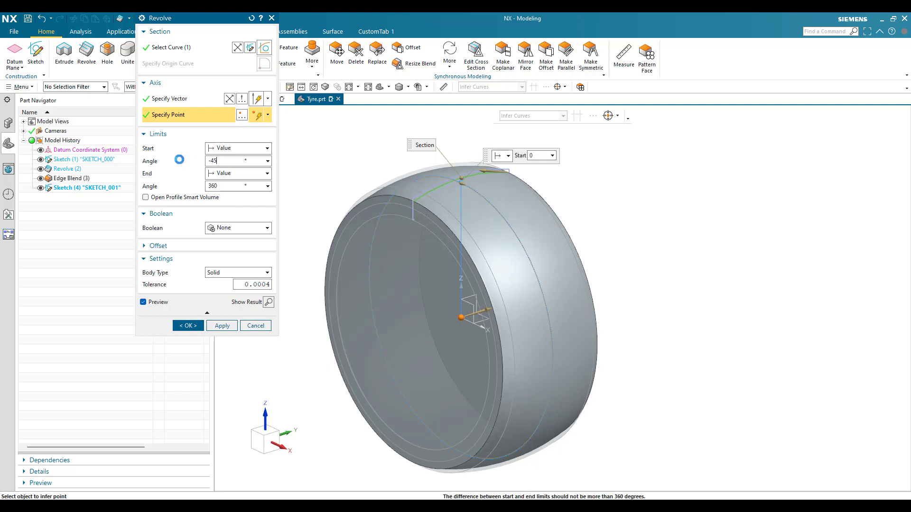
{"action": "type", "text": "45"}
{"action": "key", "text": "Return"}
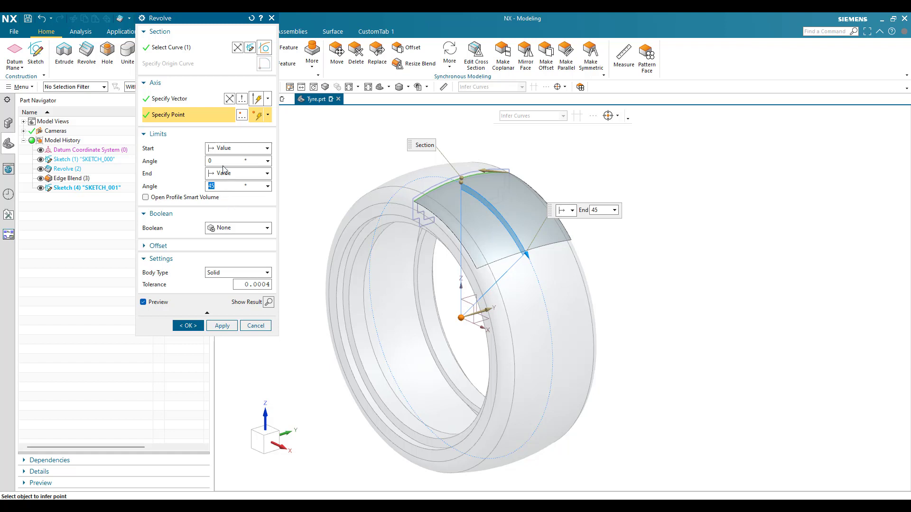
{"action": "left_click", "coordinate": [232, 148]}
{"action": "left_click", "coordinate": [232, 168]}
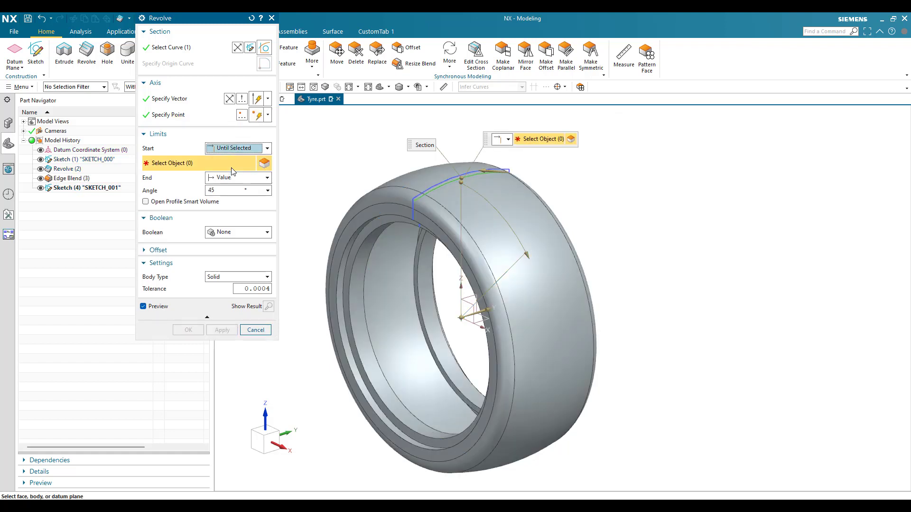
{"action": "left_click", "coordinate": [238, 149]}
{"action": "left_click", "coordinate": [232, 158]}
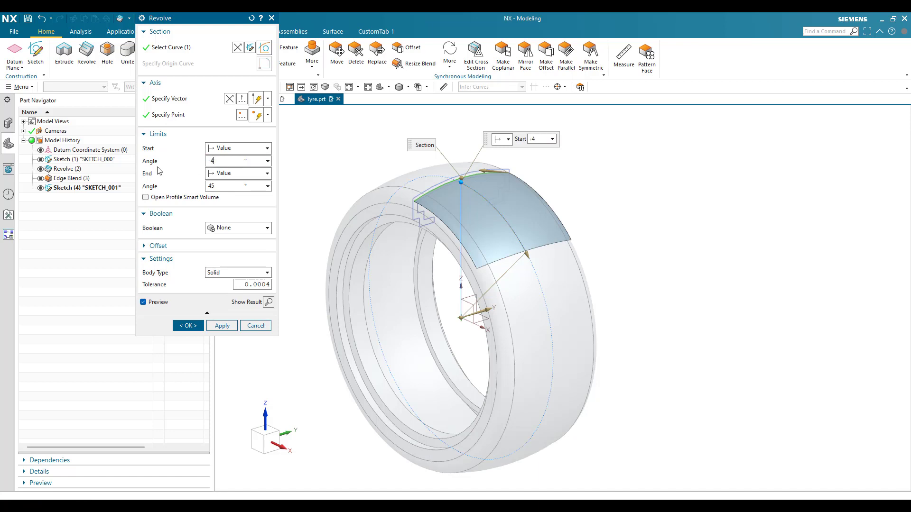
{"action": "key", "text": "Return"}
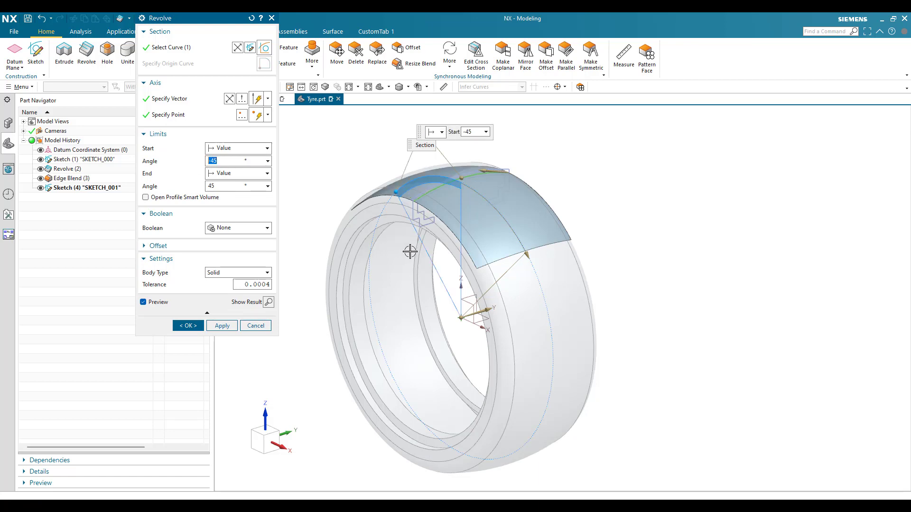
{"action": "mouse_move", "coordinate": [409, 251]}
{"action": "middle_mouse_down"}
{"action": "mouse_move", "coordinate": [421, 258]}
{"action": "mouse_move", "coordinate": [397, 250]}
{"action": "middle_mouse_up"}
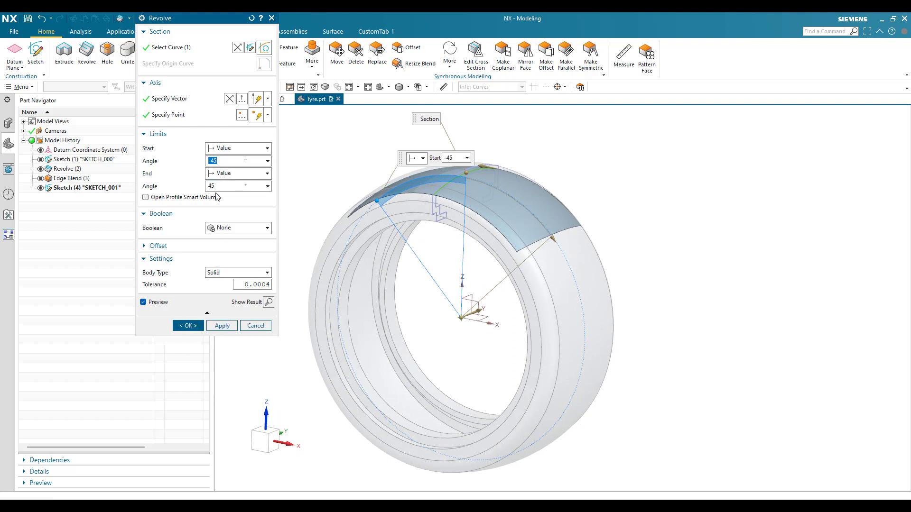
{"action": "left_click", "coordinate": [189, 326]}
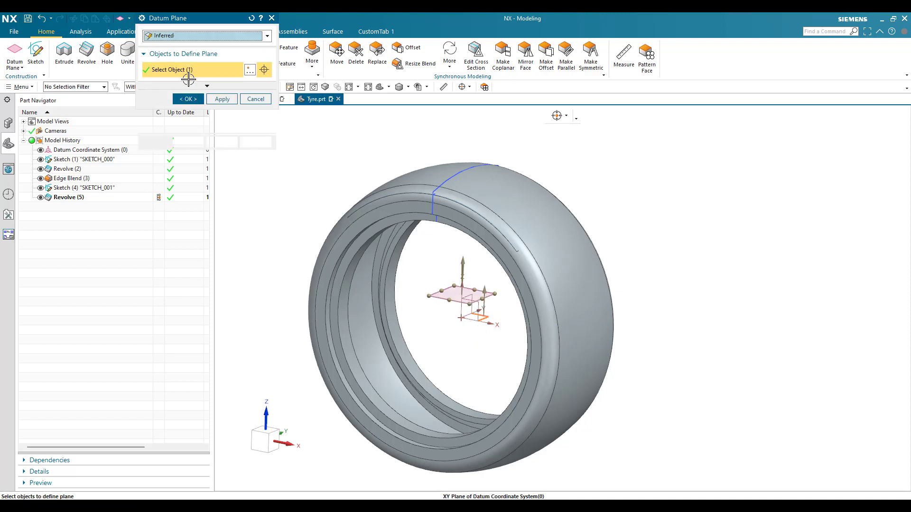
Create a datum plane offset 1.375 in from the XY plane
{"action": "left_click", "coordinate": [196, 36]}
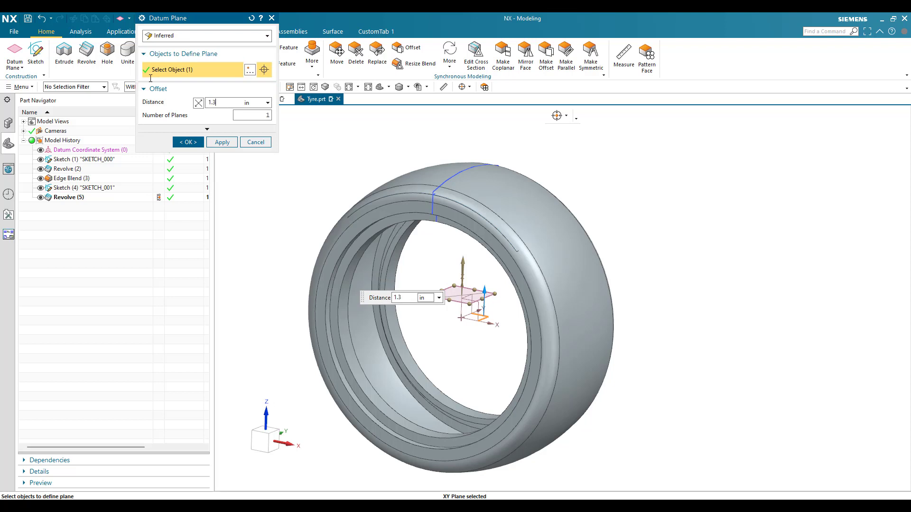
{"action": "type", "text": "1.375"}
{"action": "key", "text": "Return"}
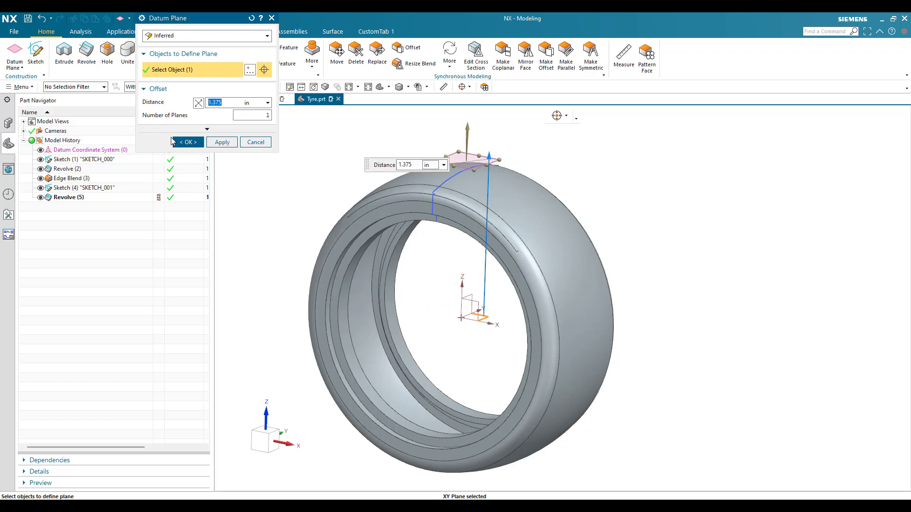
{"action": "left_click", "coordinate": [185, 143]}
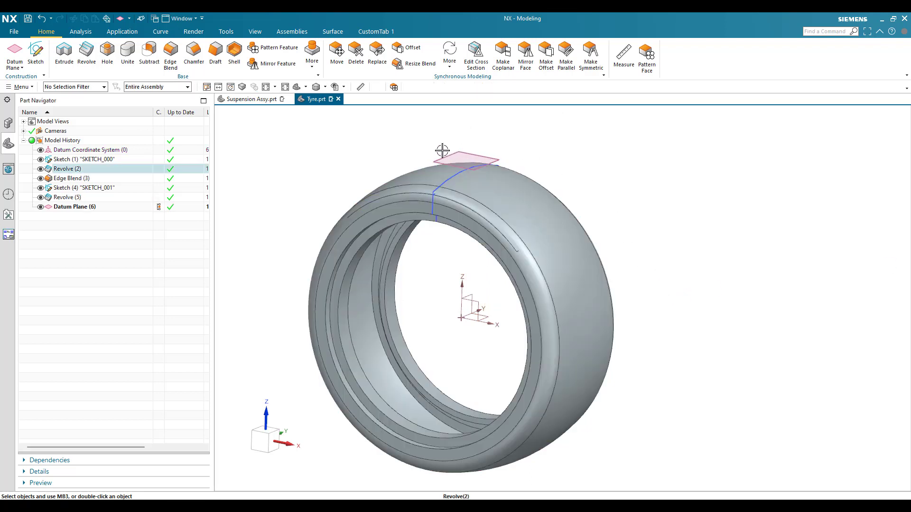
Open a new sketch on the 1.375 in datum plane above the tyre's tread
{"action": "left_click", "coordinate": [36, 54]}
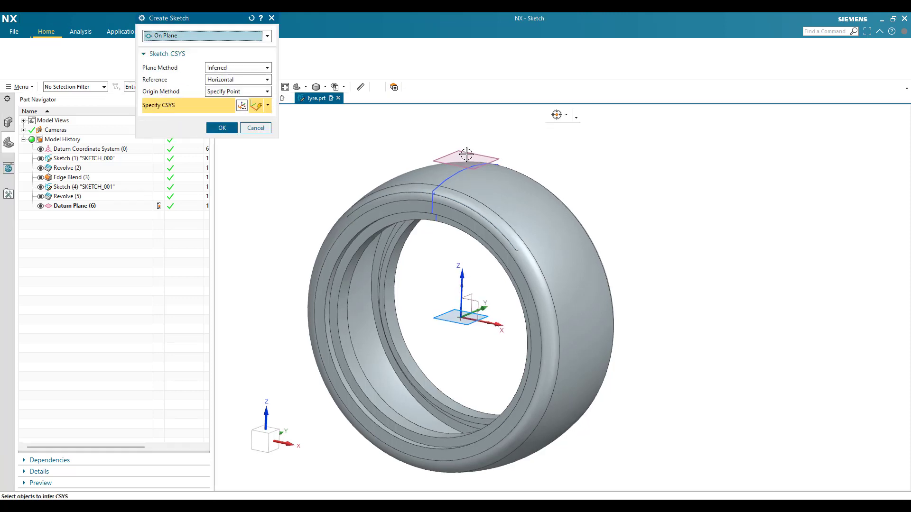
{"action": "left_click", "coordinate": [468, 153]}
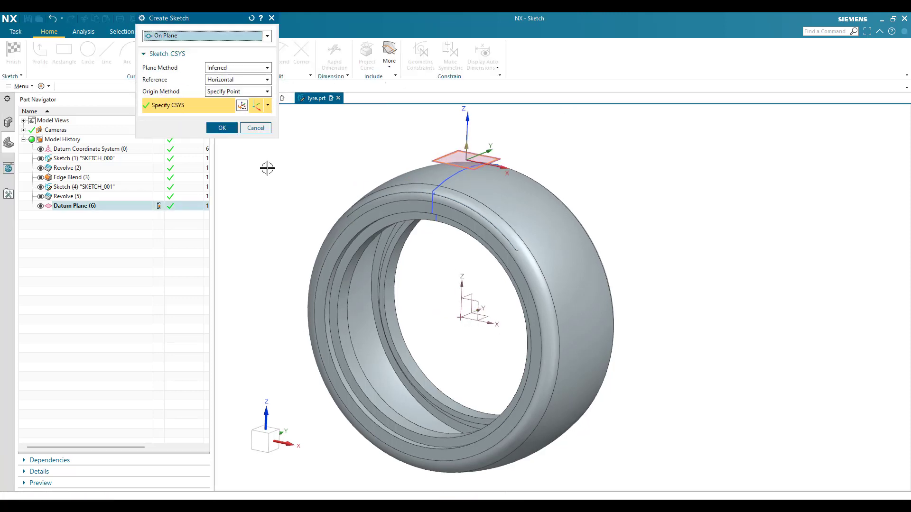
{"action": "left_click", "coordinate": [221, 128]}
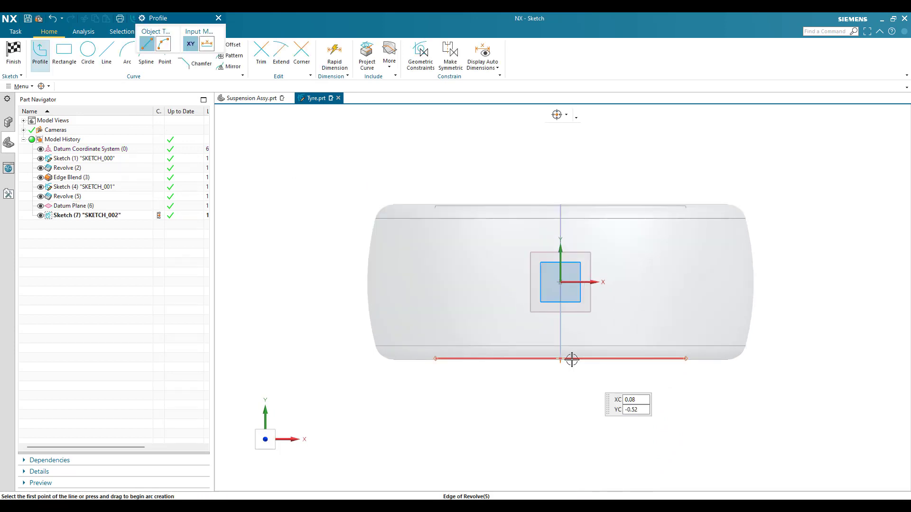
{"action": "scroll", "coordinate": [537, 352], "scroll_direction": "up", "scroll_amount": 3}
{"action": "scroll", "coordinate": [527, 350], "scroll_direction": "down", "scroll_amount": 2}
{"action": "scroll", "coordinate": [574, 240], "scroll_direction": "up", "scroll_amount": 3}
{"action": "scroll", "coordinate": [574, 240], "scroll_direction": "down", "scroll_amount": 1}
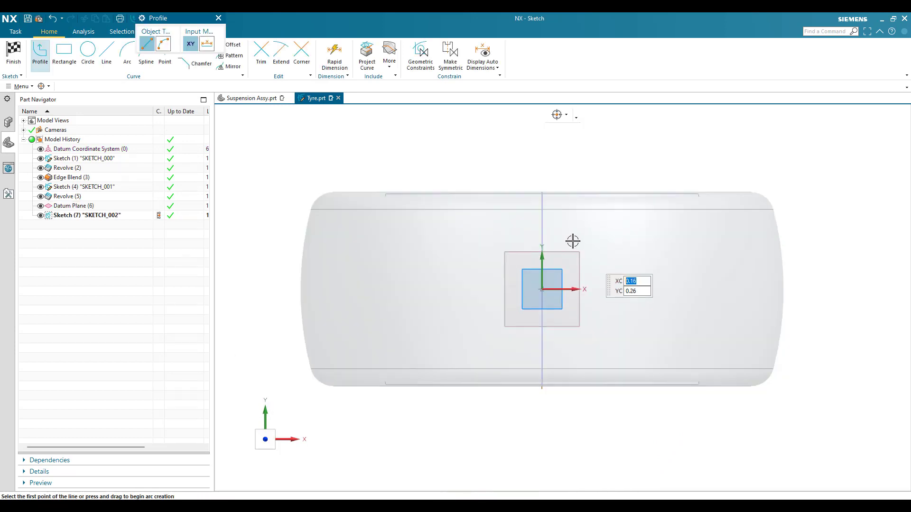
{"action": "scroll", "coordinate": [574, 261], "scroll_direction": "up", "scroll_amount": 1}
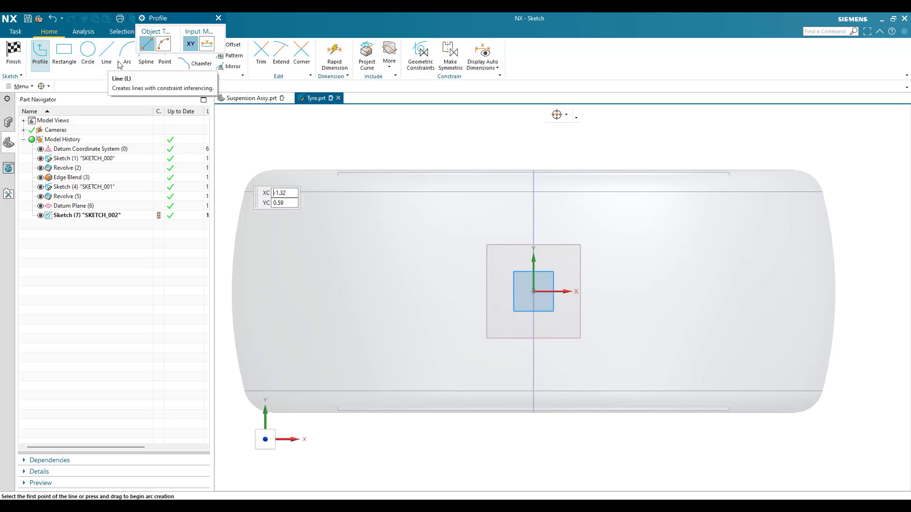
{"action": "key", "text": "a"}
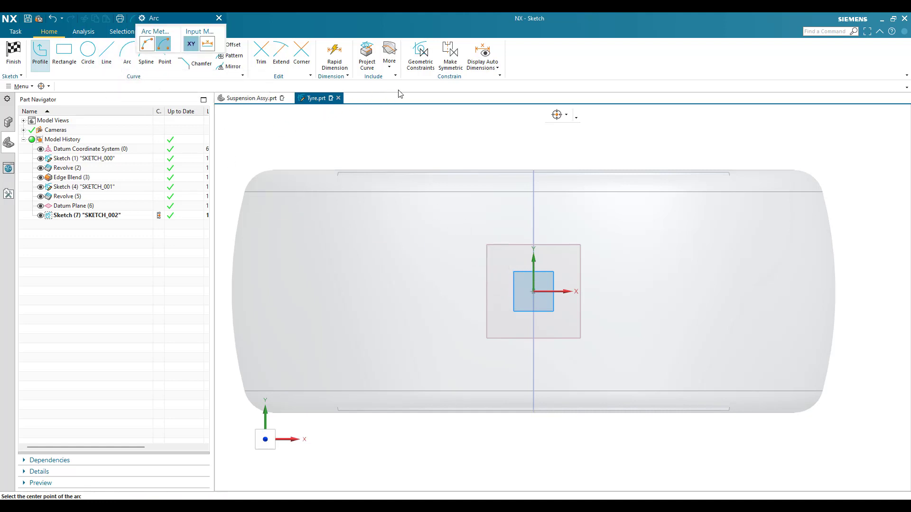
{"action": "key", "text": "Escape"}
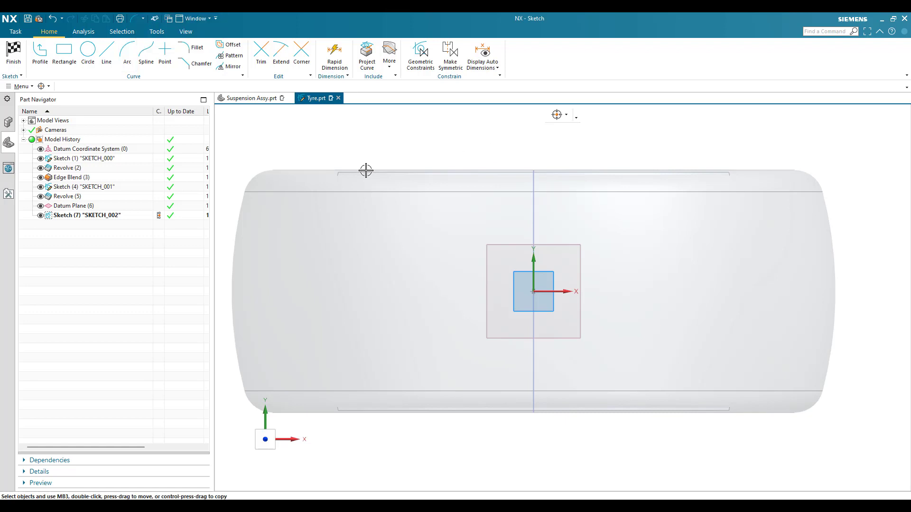
{"action": "scroll", "coordinate": [363, 167], "scroll_direction": "up", "scroll_amount": 3}
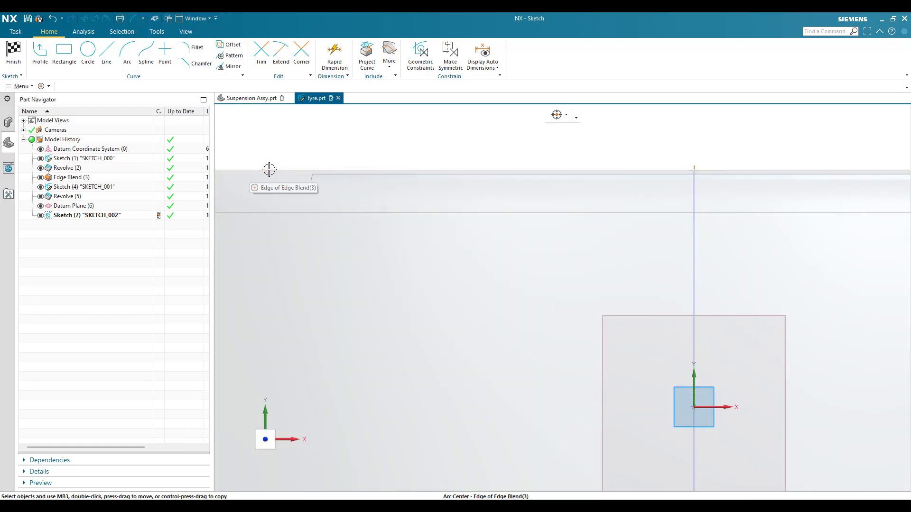
Project the tyre's top edge into the sketch and convert it to a reference line
{"action": "left_click", "coordinate": [369, 68]}
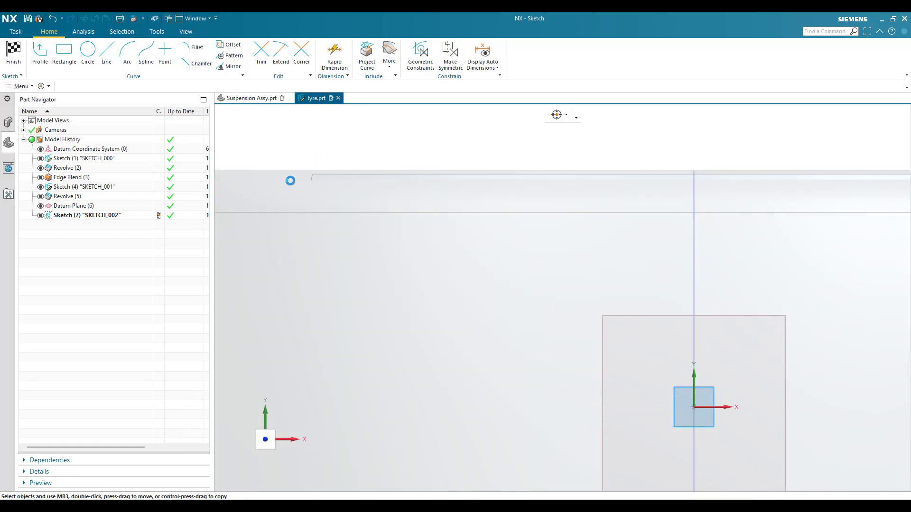
{"action": "left_click", "coordinate": [284, 169]}
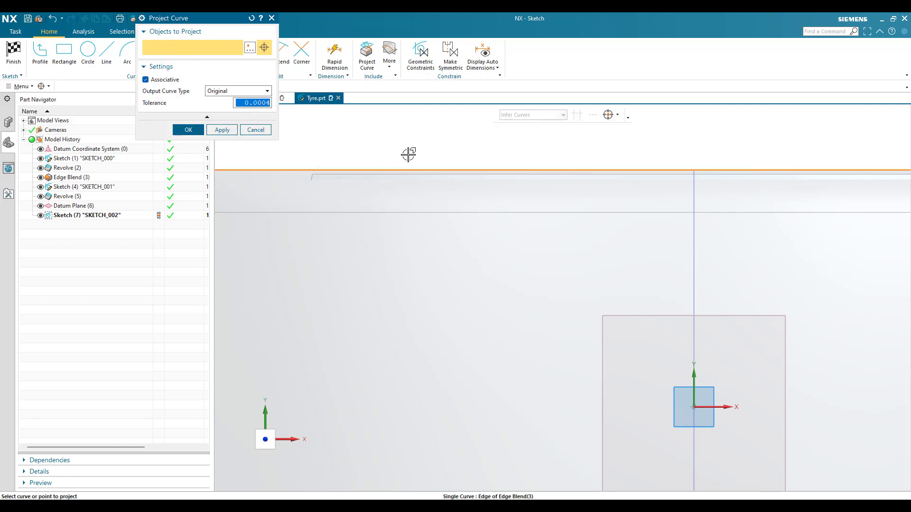
{"action": "scroll", "coordinate": [409, 155], "scroll_direction": "down", "scroll_amount": 1}
{"action": "left_click", "coordinate": [192, 128]}
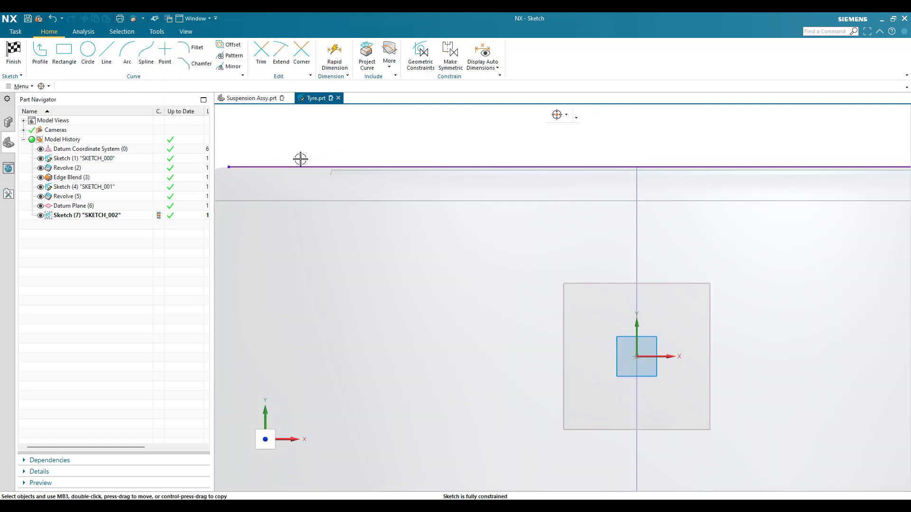
{"action": "left_click", "coordinate": [300, 164]}
{"action": "right_click", "coordinate": [301, 164]}
{"action": "left_click", "coordinate": [362, 151]}
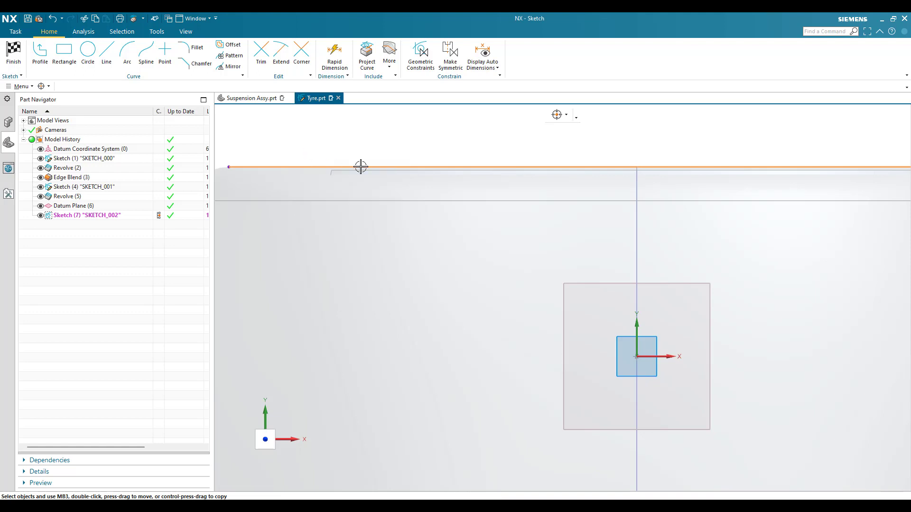
{"action": "scroll", "coordinate": [430, 129], "scroll_direction": "down", "scroll_amount": 2}
{"action": "scroll", "coordinate": [429, 129], "scroll_direction": "up", "scroll_amount": 2}
{"action": "scroll", "coordinate": [429, 131], "scroll_direction": "down", "scroll_amount": 1}
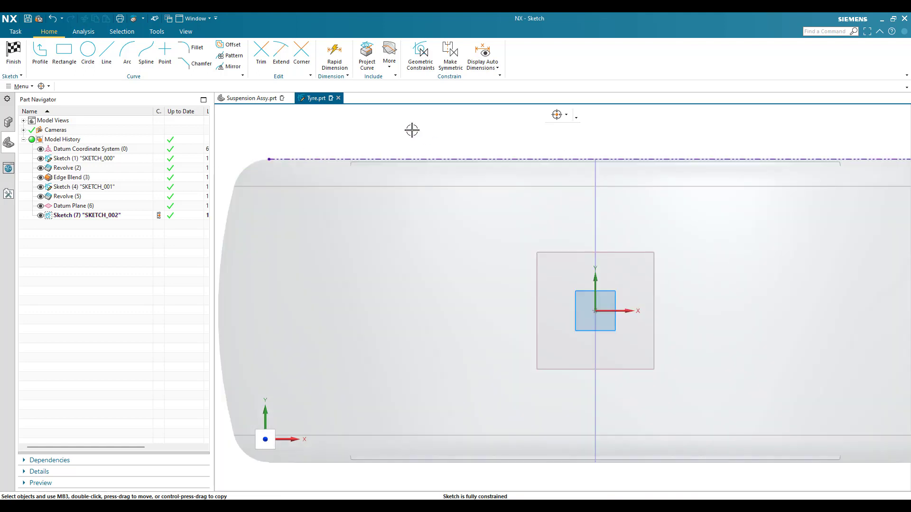
Draw a radius 0.874 arc from the top edge curving down across the tyre, nudged up-right
{"action": "left_click", "coordinate": [127, 52]}
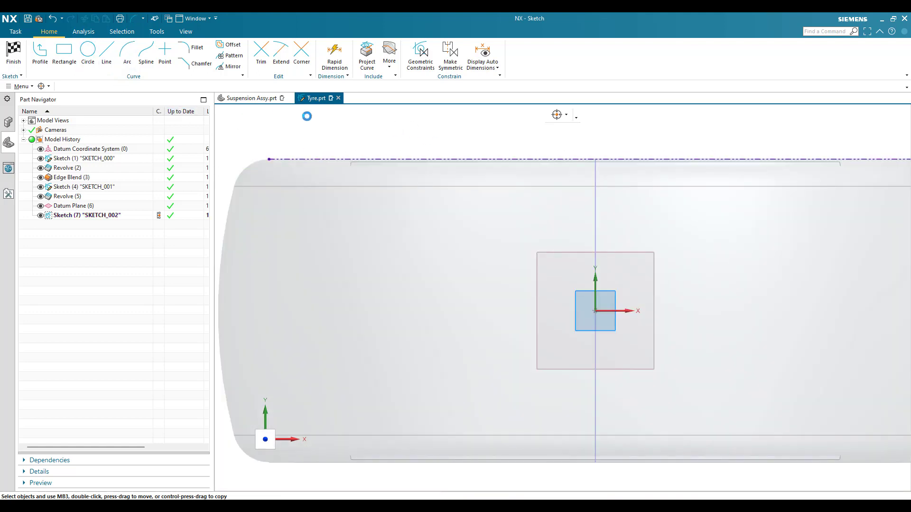
{"action": "scroll", "coordinate": [389, 165], "scroll_direction": "up", "scroll_amount": 1}
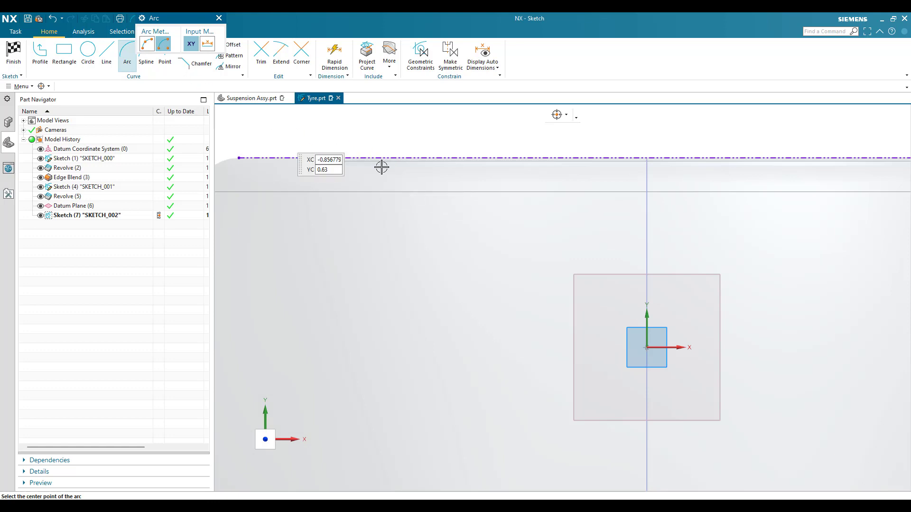
{"action": "left_click", "coordinate": [388, 158]}
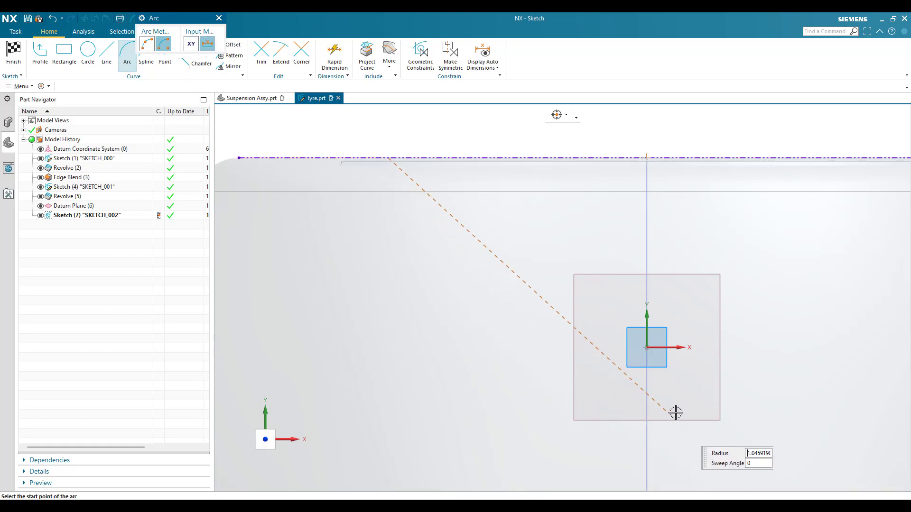
{"action": "left_click", "coordinate": [729, 430]}
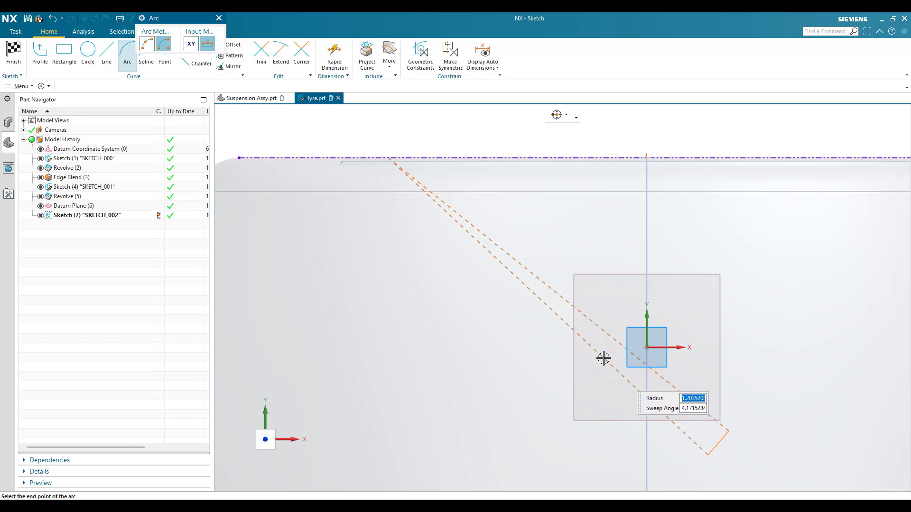
{"action": "left_click", "coordinate": [146, 43]}
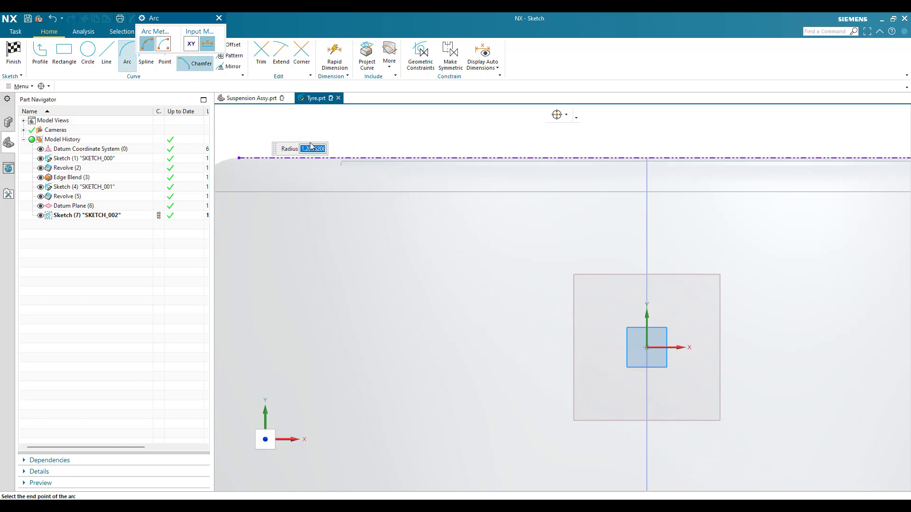
{"action": "left_click", "coordinate": [744, 430]}
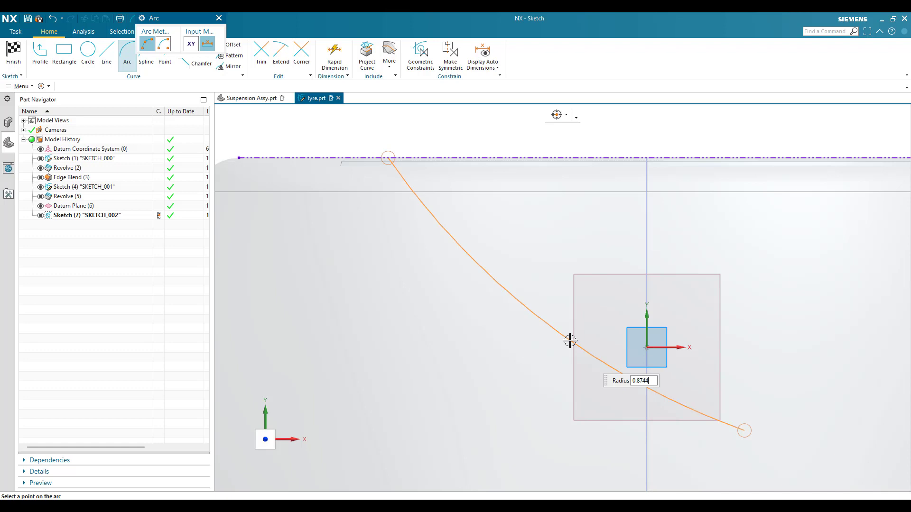
{"action": "left_click", "coordinate": [565, 319]}
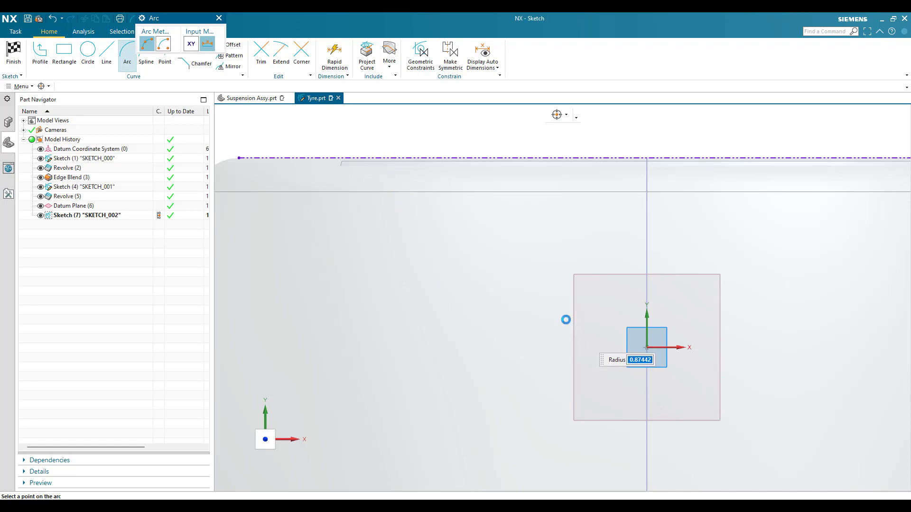
{"action": "scroll", "coordinate": [578, 269], "scroll_direction": "down", "scroll_amount": 1}
{"action": "scroll", "coordinate": [578, 268], "scroll_direction": "down", "scroll_amount": 1}
{"action": "key", "text": "Escape"}
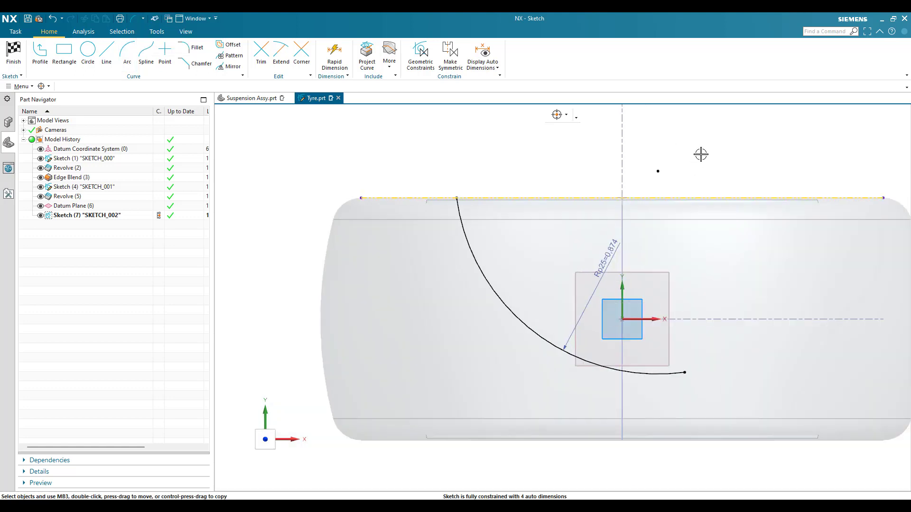
{"action": "left_click_drag", "start_coordinate": [463, 203], "coordinate": [505, 187]}
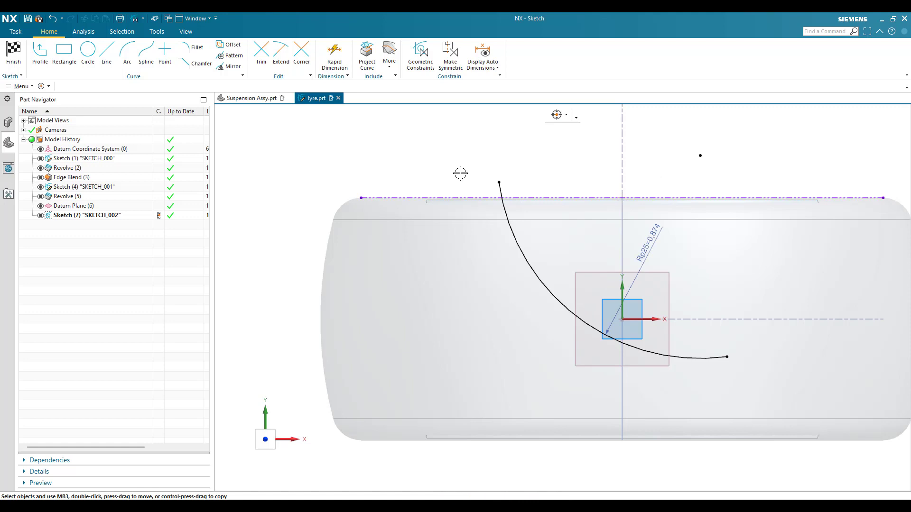
Constrain the arc's upper end point onto the tyre's top line
{"action": "key", "text": "c"}
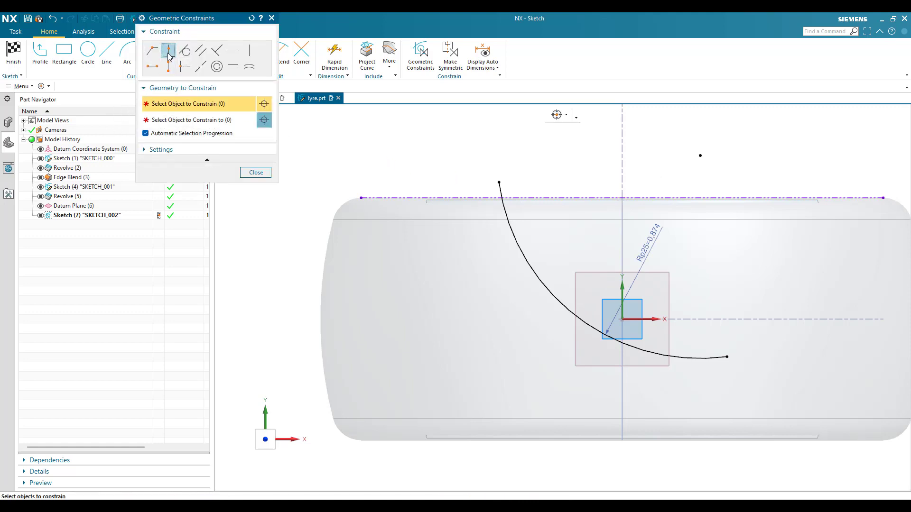
{"action": "scroll", "coordinate": [525, 203], "scroll_direction": "up", "scroll_amount": 3}
{"action": "left_click", "coordinate": [475, 160]}
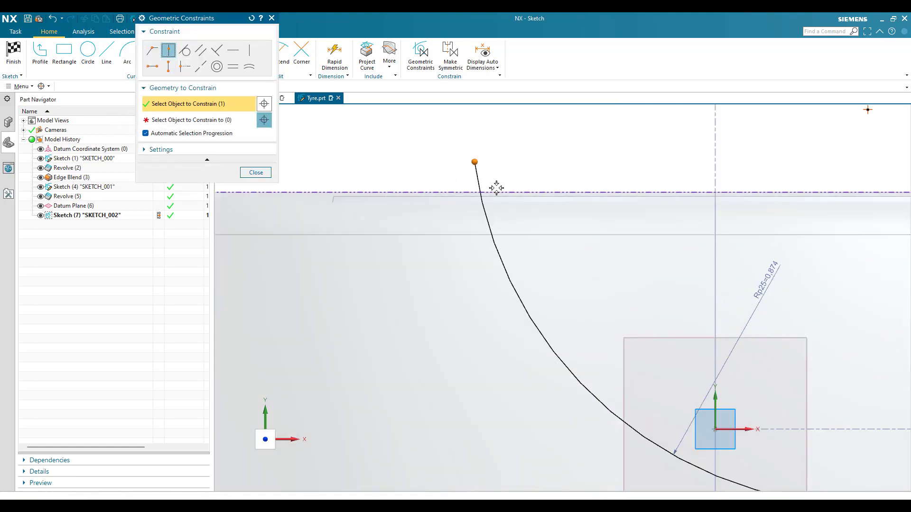
{"action": "left_click", "coordinate": [506, 193]}
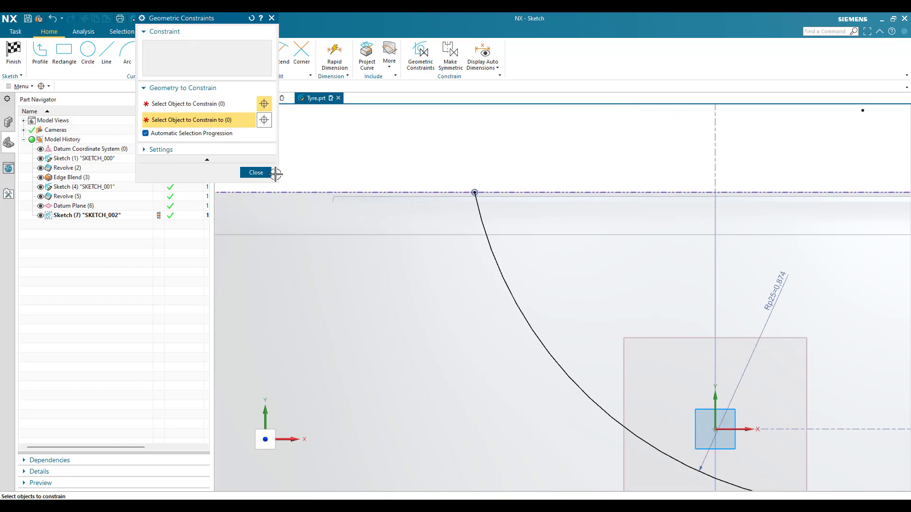
{"action": "scroll", "coordinate": [416, 177], "scroll_direction": "down", "scroll_amount": 4}
{"action": "middle_click", "coordinate": [413, 177]}
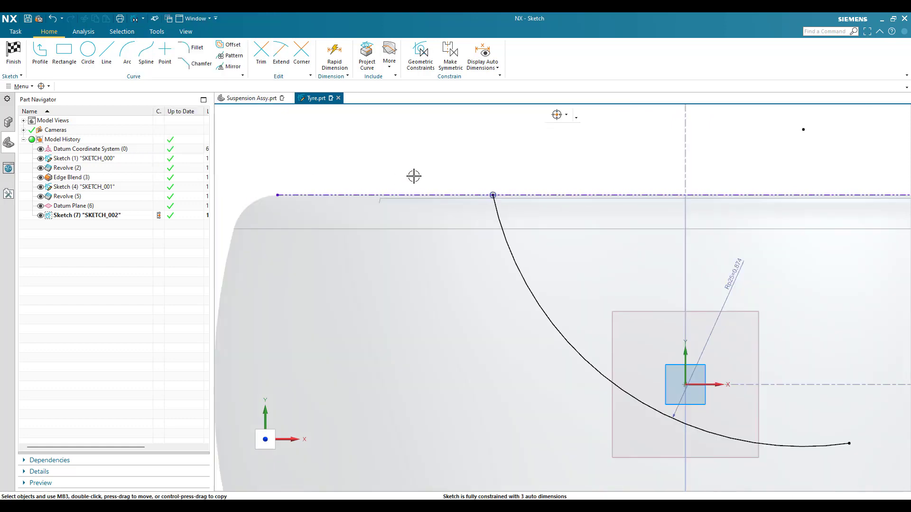
{"action": "scroll", "coordinate": [454, 164], "scroll_direction": "up", "scroll_amount": 1}
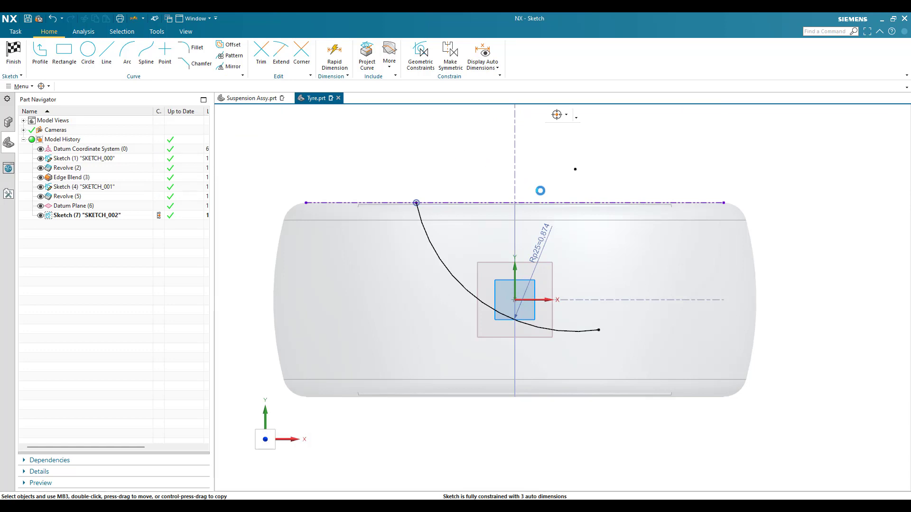
Dimension the arc centre at 0.327 horizontally (p26) and 0.765 vertically (p27)
{"action": "key", "text": "d"}
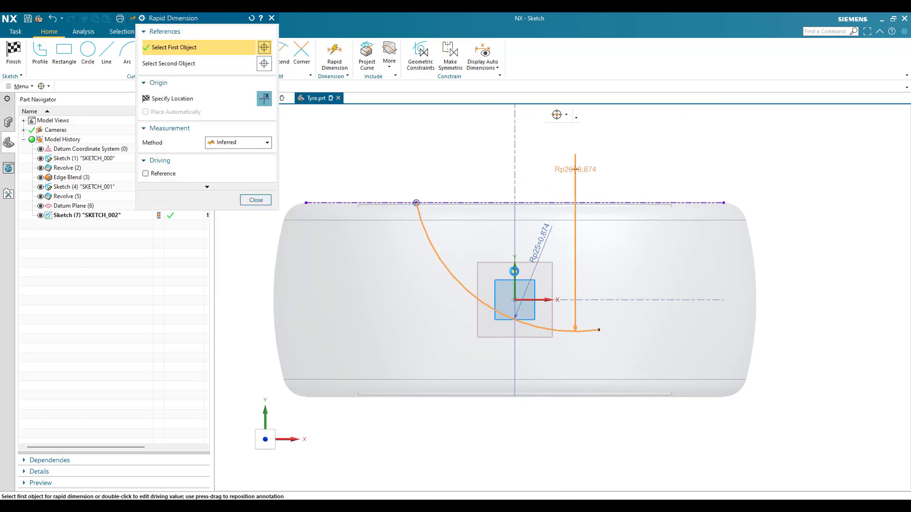
{"action": "left_click", "coordinate": [575, 169]}
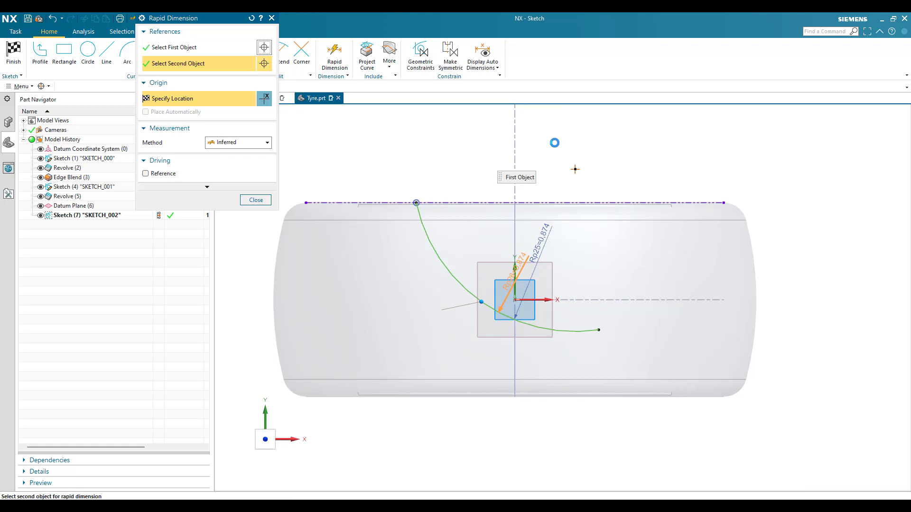
{"action": "left_click", "coordinate": [556, 137]}
{"action": "left_click", "coordinate": [567, 176]}
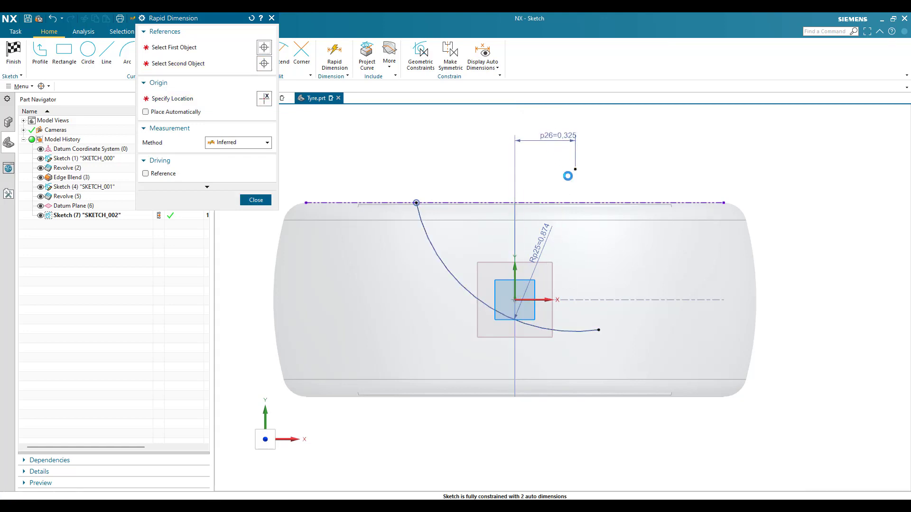
{"action": "type", "text": "0.32"}
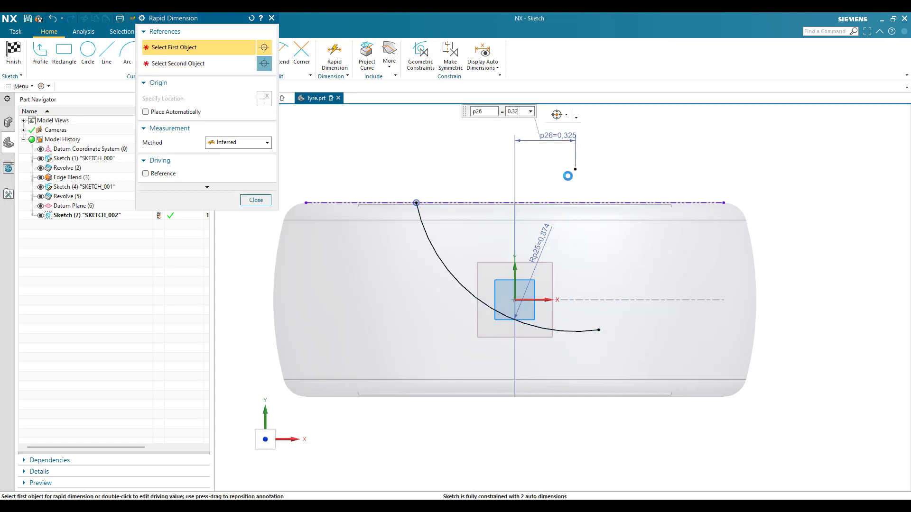
{"action": "key", "text": "Return"}
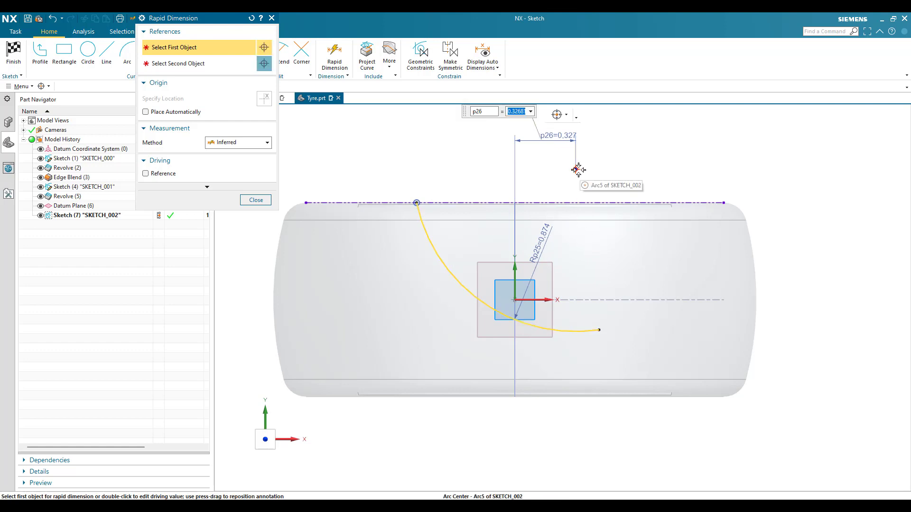
{"action": "left_click", "coordinate": [578, 169]}
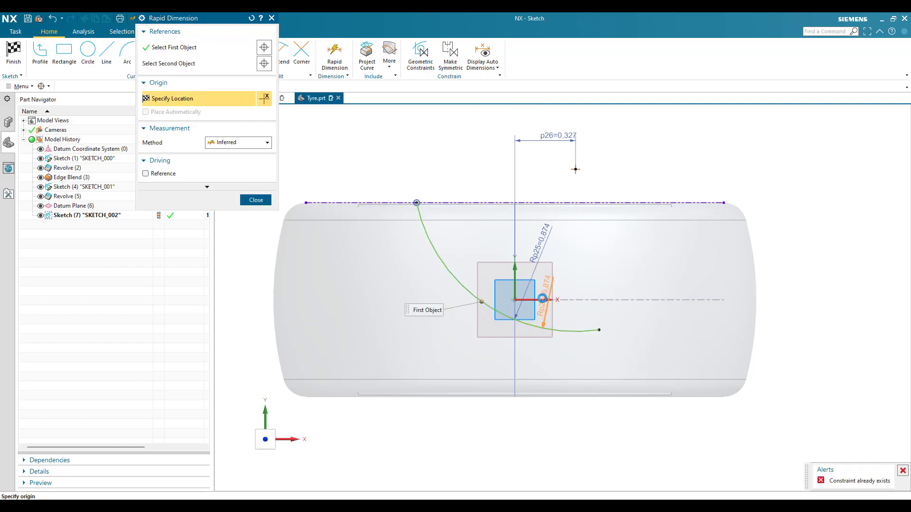
{"action": "left_click", "coordinate": [723, 300]}
{"action": "left_click", "coordinate": [576, 169]}
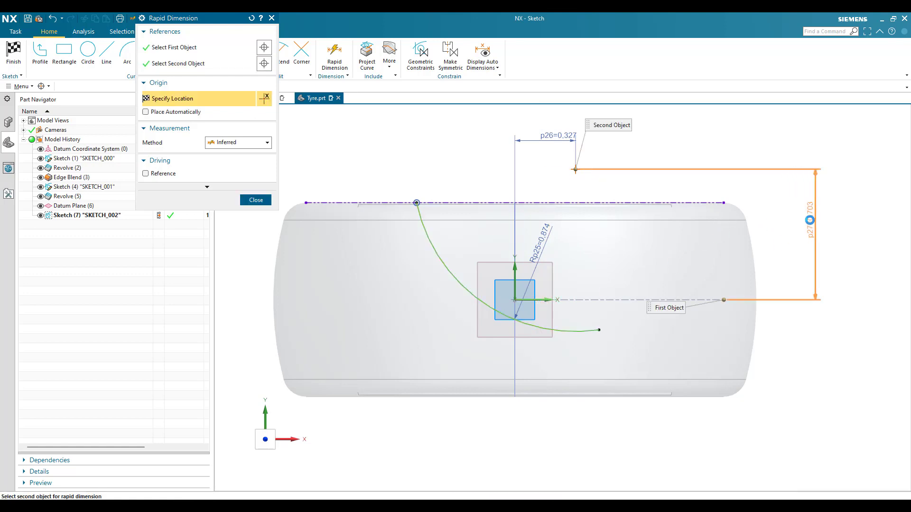
{"action": "left_click", "coordinate": [829, 338]}
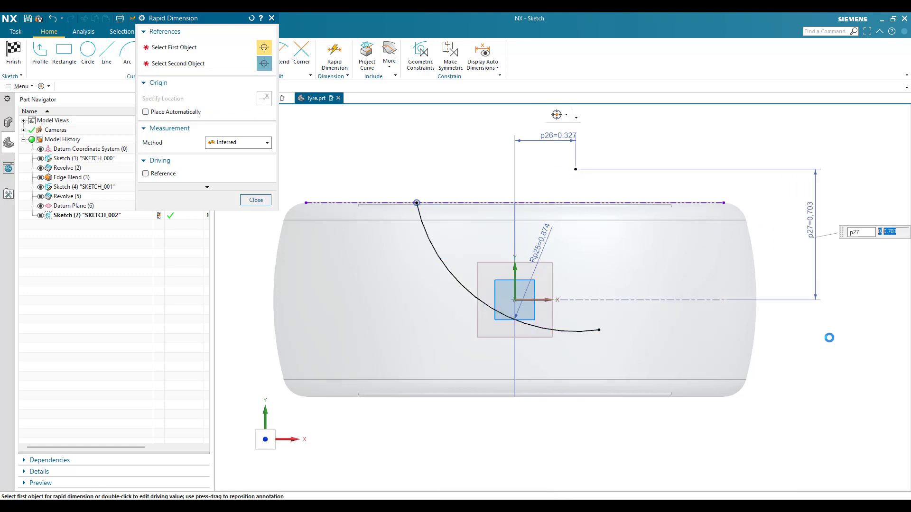
{"action": "type", "text": "0.7"}
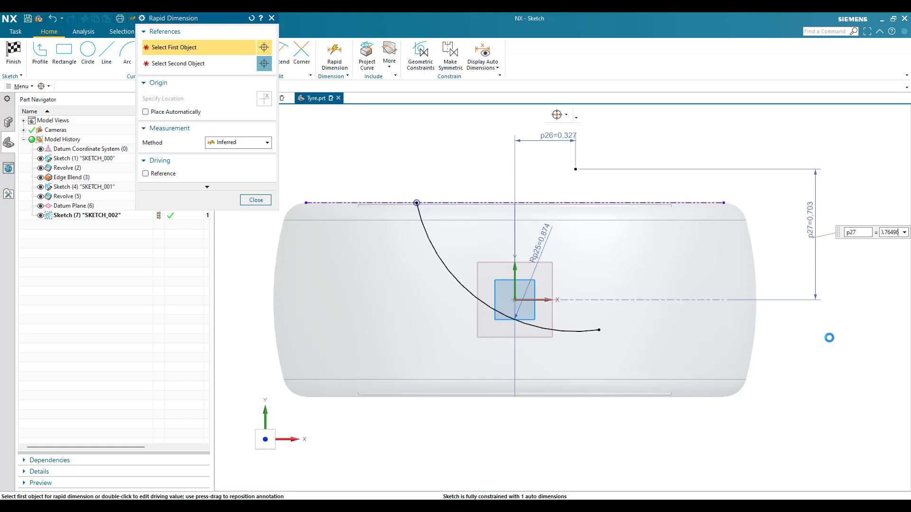
{"action": "key", "text": "Return"}
Drag the arc's lower end to the left and pick it for a new dimension
{"action": "left_click", "coordinate": [256, 200]}
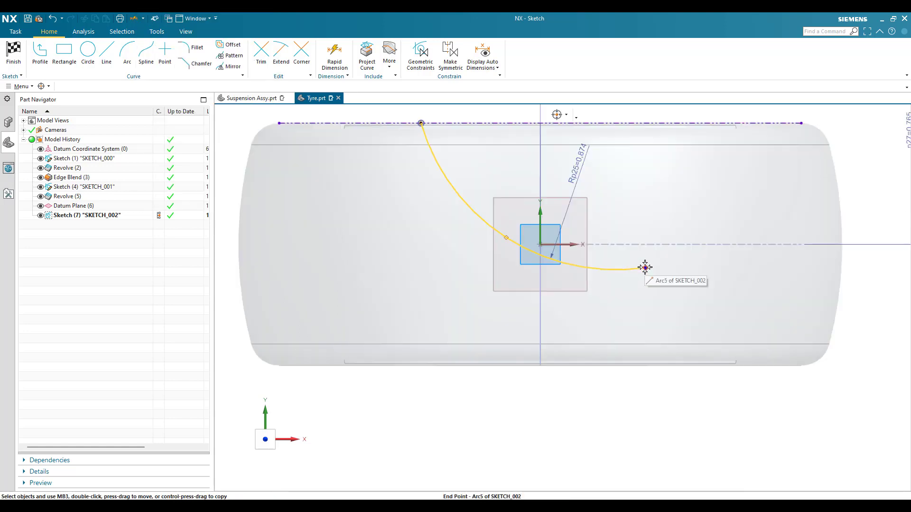
{"action": "left_click_drag", "start_coordinate": [647, 266], "coordinate": [590, 279]}
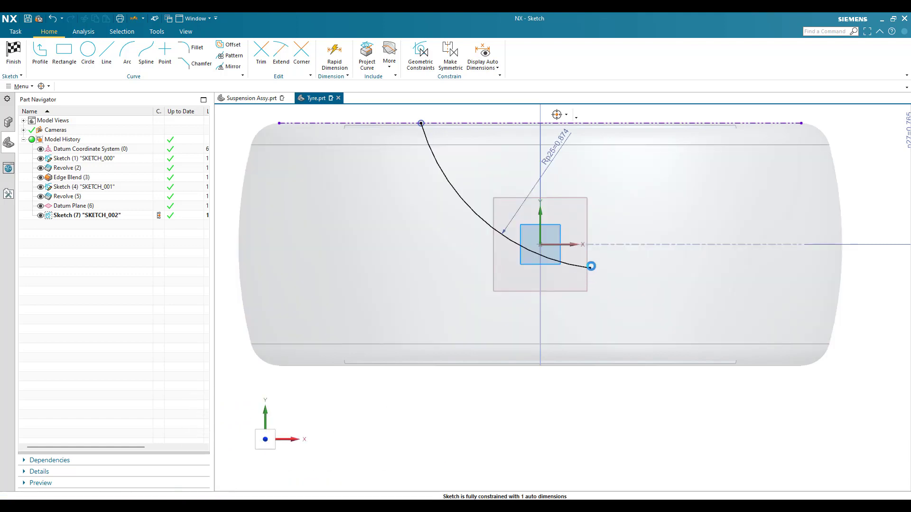
{"action": "key", "text": "d"}
{"action": "left_click", "coordinate": [589, 264]}
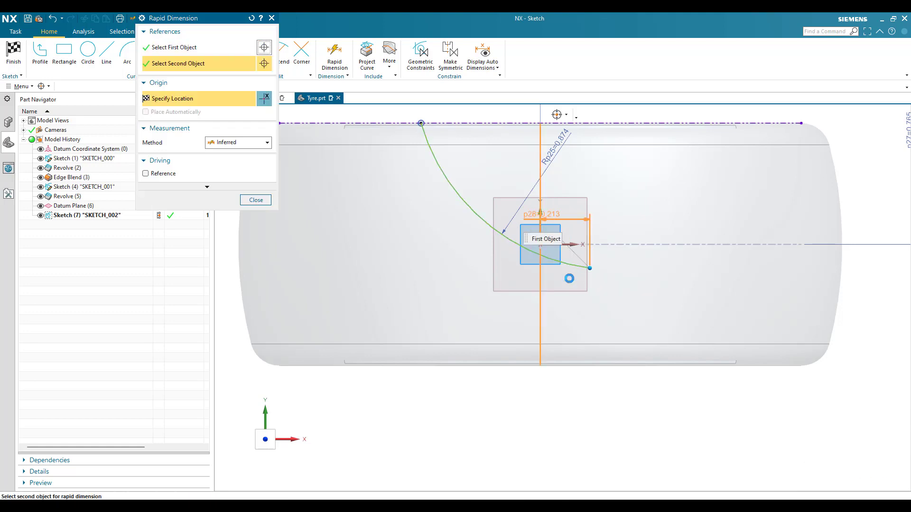
Dimension the arc's lower end to the vertical axis, setting p28 to 0.2455
{"action": "left_click", "coordinate": [569, 277]}
{"action": "scroll", "coordinate": [560, 124], "scroll_direction": "down", "scroll_amount": 1}
{"action": "left_click", "coordinate": [562, 121]}
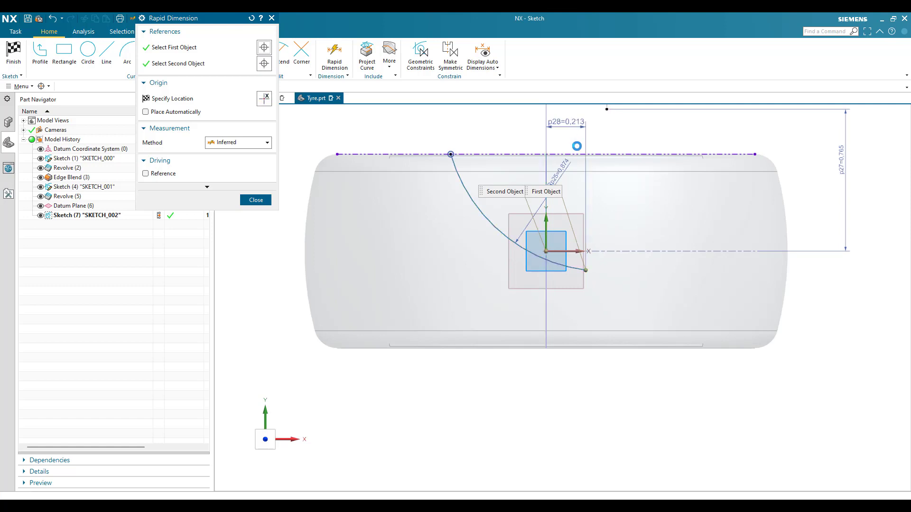
{"action": "double_click", "coordinate": [565, 121]}
{"action": "type", "text": "0.24"}
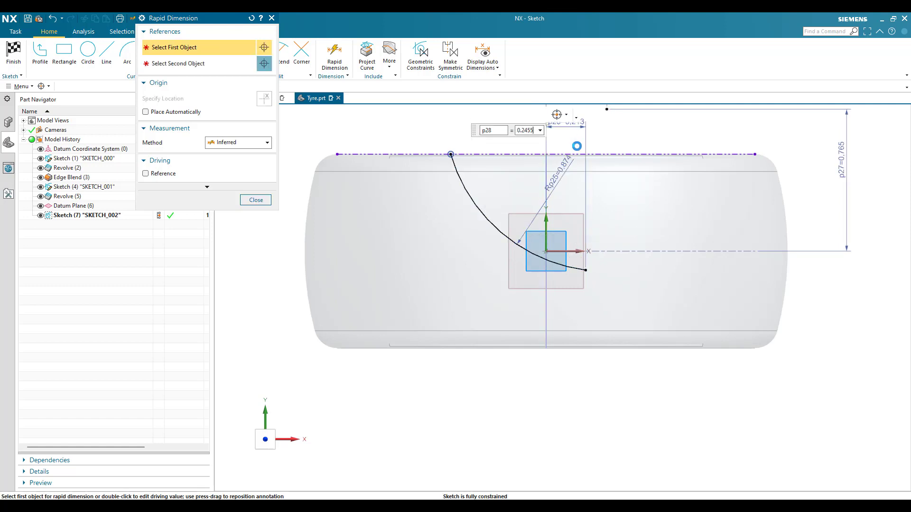
{"action": "type", "text": "55"}
{"action": "key", "text": "Return"}
{"action": "key", "text": "Escape"}
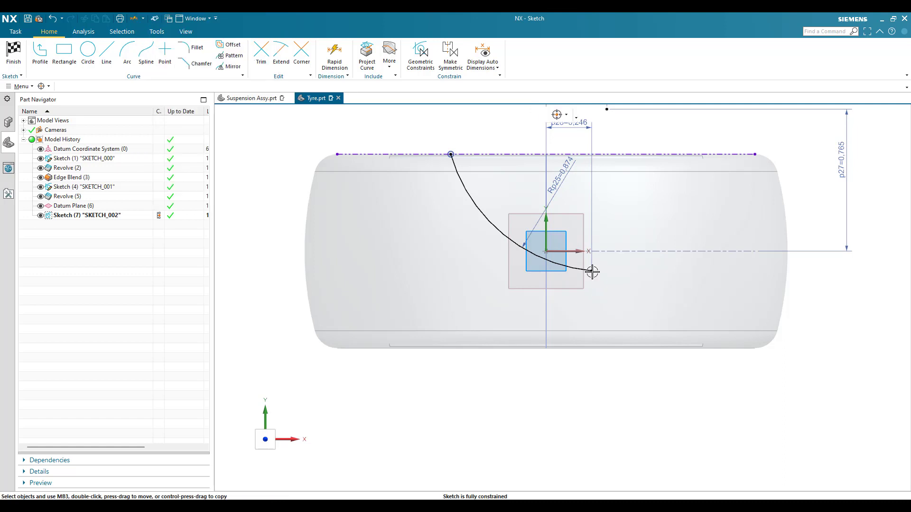
{"action": "scroll", "coordinate": [592, 269], "scroll_direction": "up", "scroll_amount": 4}
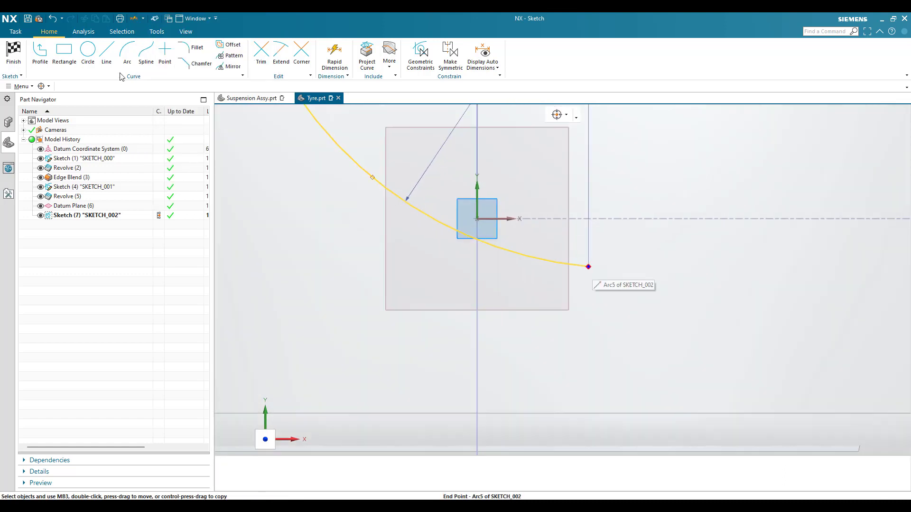
Draw a short line from the arc's lower end to the right
{"action": "left_click", "coordinate": [106, 53]}
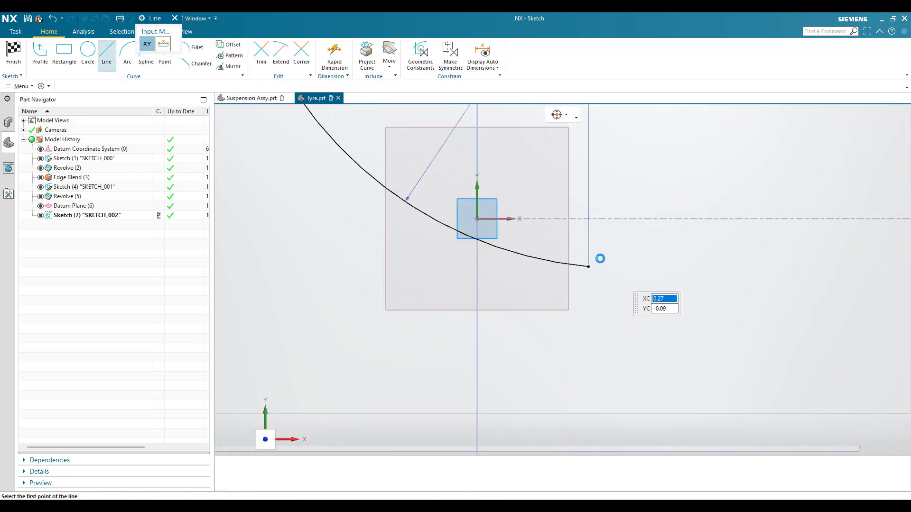
{"action": "scroll", "coordinate": [600, 259], "scroll_direction": "up", "scroll_amount": 4}
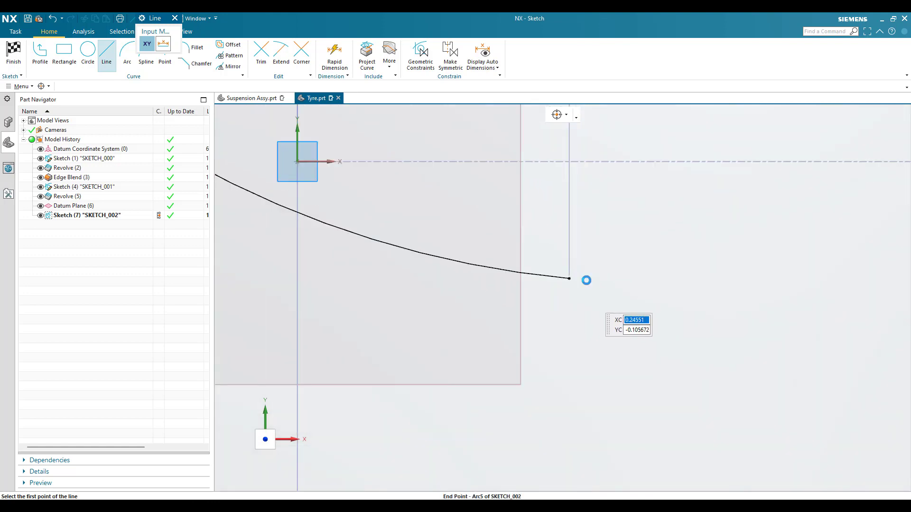
{"action": "left_click", "coordinate": [586, 281]}
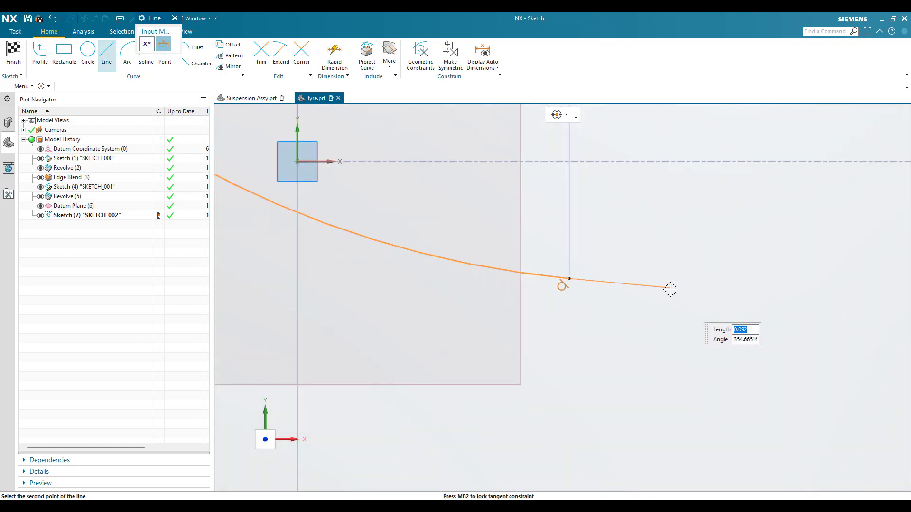
{"action": "left_click", "coordinate": [670, 289]}
Dimension the short line's horizontal length as p29=0.104
{"action": "key", "text": "d"}
{"action": "scroll", "coordinate": [646, 318], "scroll_direction": "up", "scroll_amount": 1}
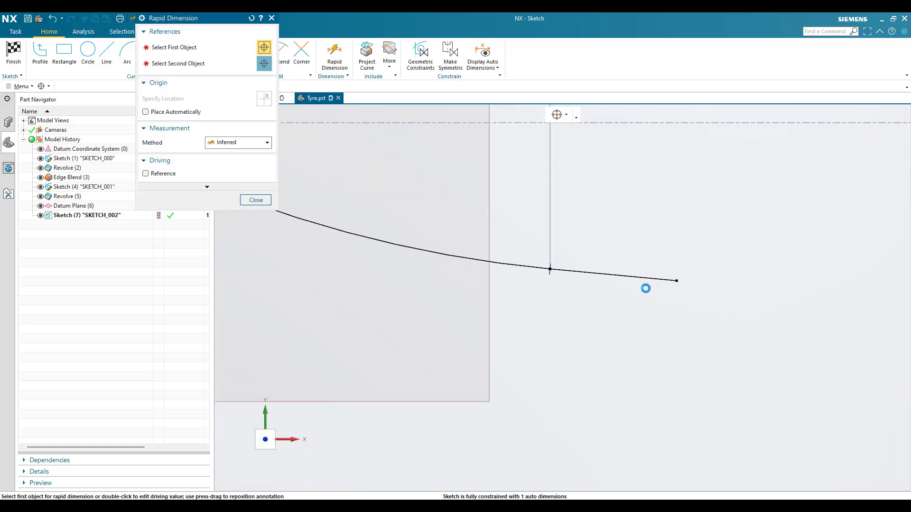
{"action": "left_click", "coordinate": [623, 315]}
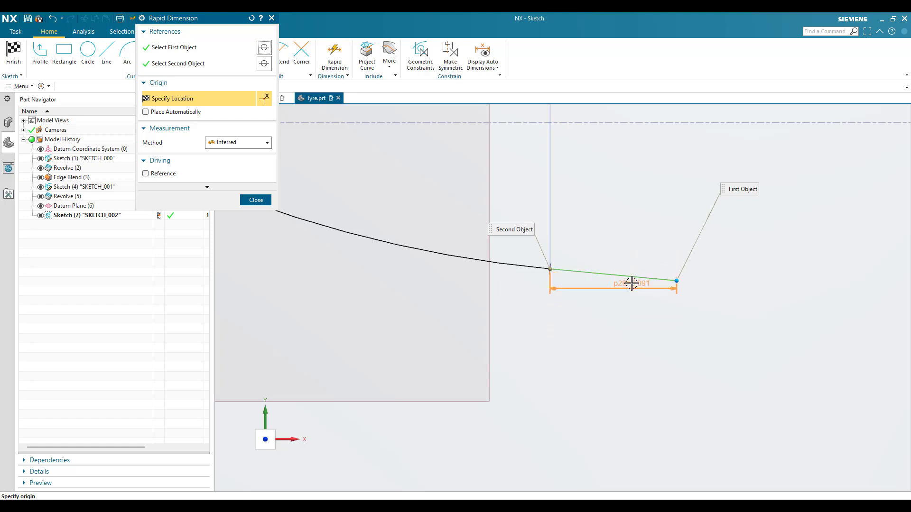
{"action": "left_click", "coordinate": [628, 288]}
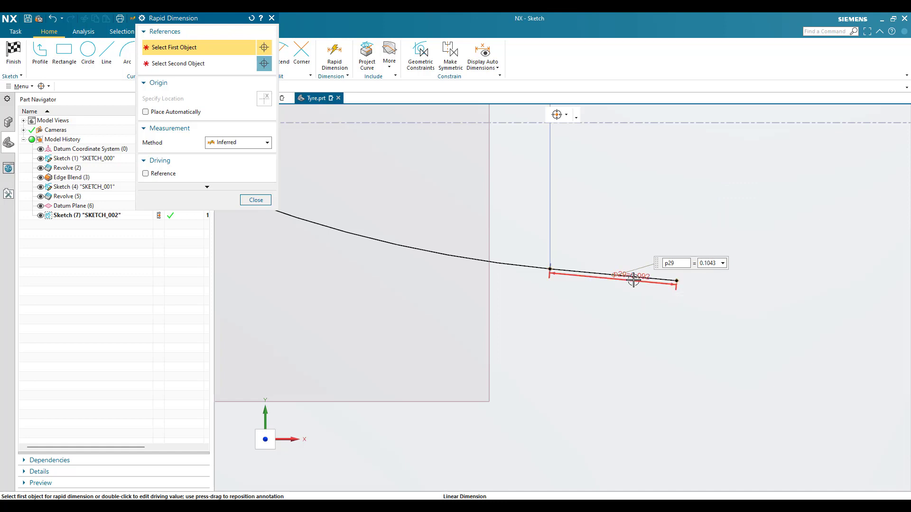
{"action": "key", "text": "Return"}
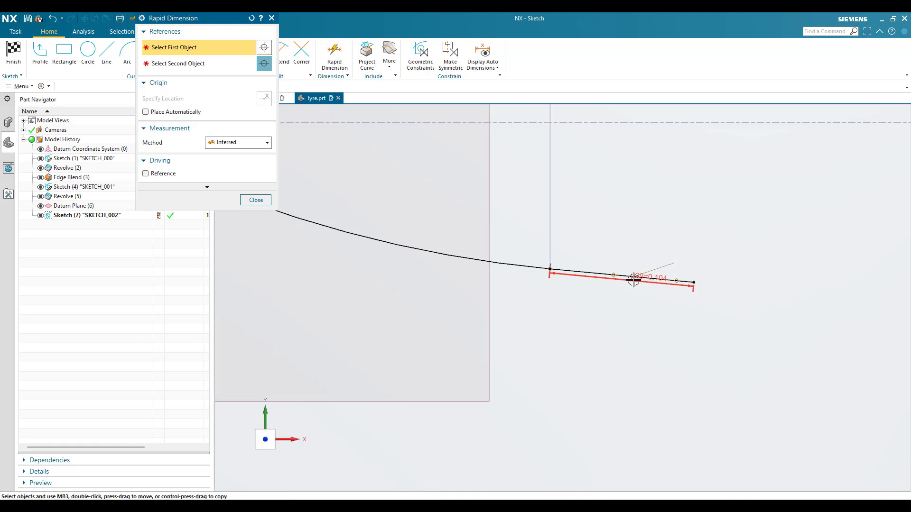
{"action": "key", "text": "Escape"}
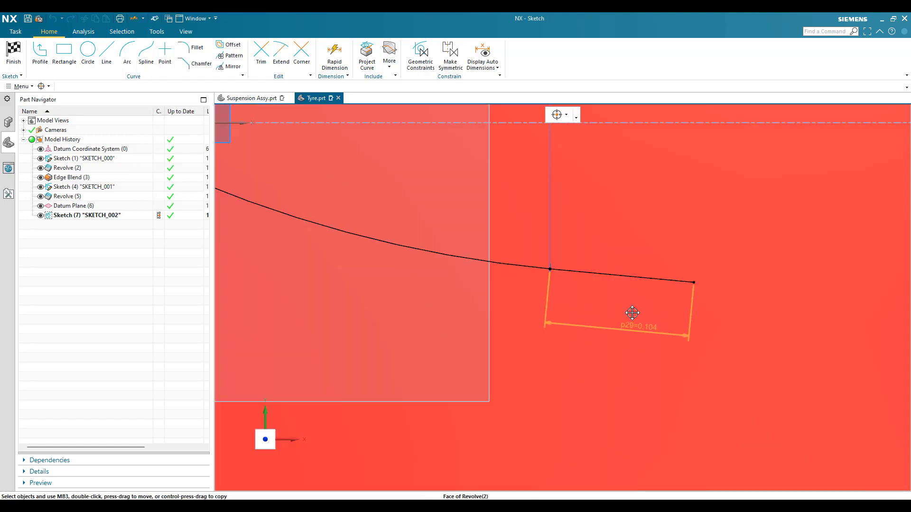
{"action": "scroll", "coordinate": [591, 237], "scroll_direction": "down", "scroll_amount": 2}
{"action": "scroll", "coordinate": [591, 237], "scroll_direction": "down", "scroll_amount": 1}
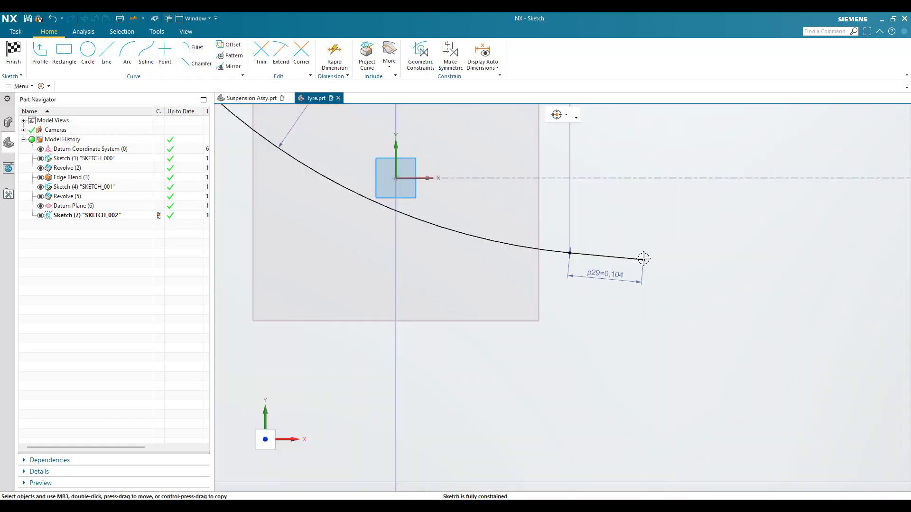
{"action": "scroll", "coordinate": [642, 257], "scroll_direction": "up", "scroll_amount": 1}
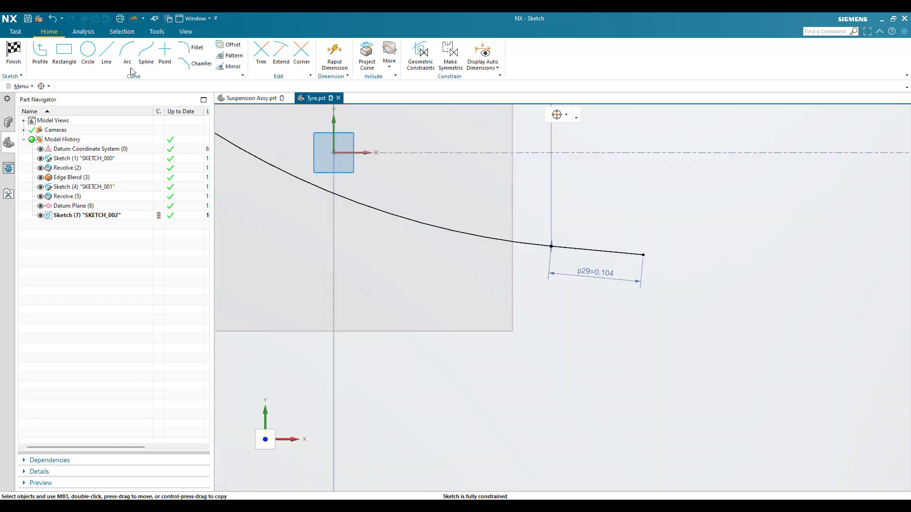
Draw an arc curving down from the short line's right end
{"action": "left_click", "coordinate": [126, 52]}
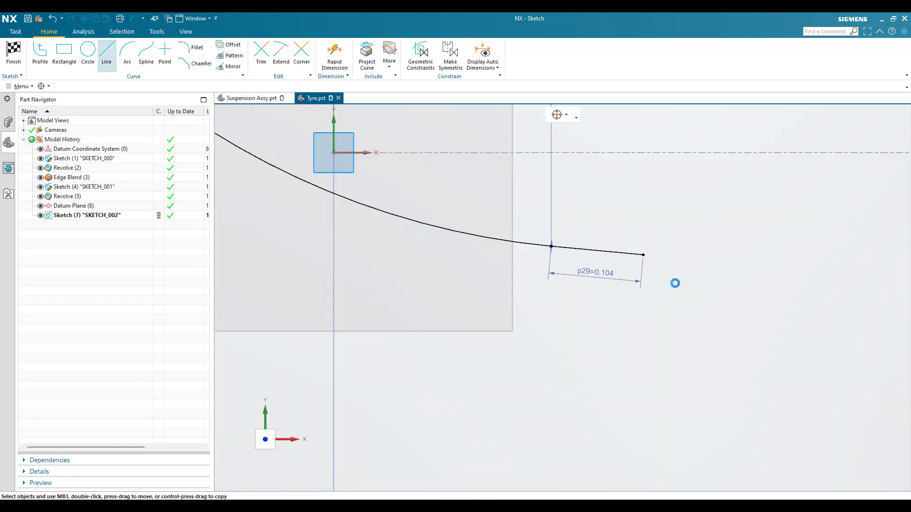
{"action": "left_click", "coordinate": [644, 254]}
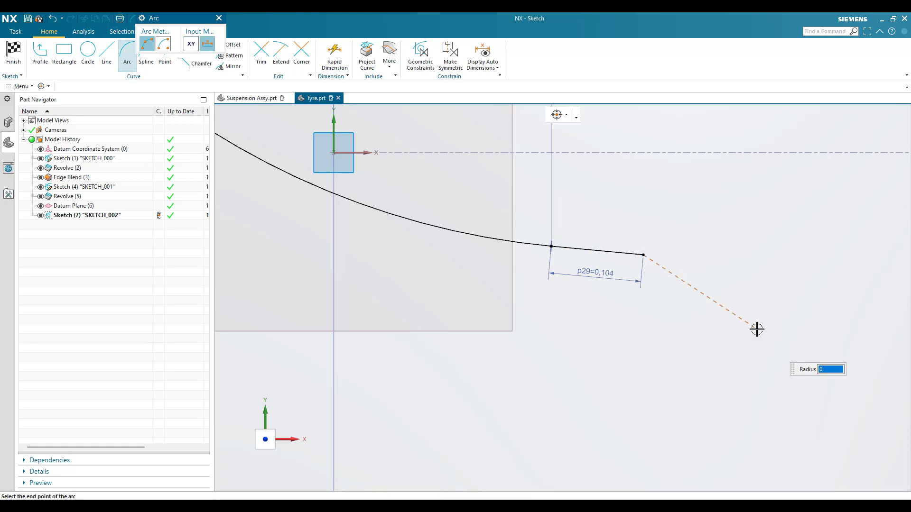
{"action": "left_click", "coordinate": [659, 309]}
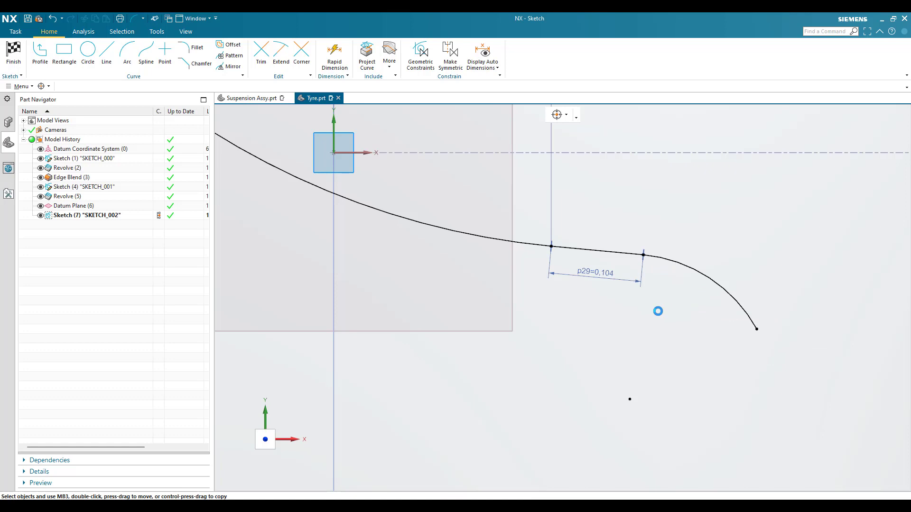
{"action": "scroll", "coordinate": [643, 286], "scroll_direction": "down", "scroll_amount": 2}
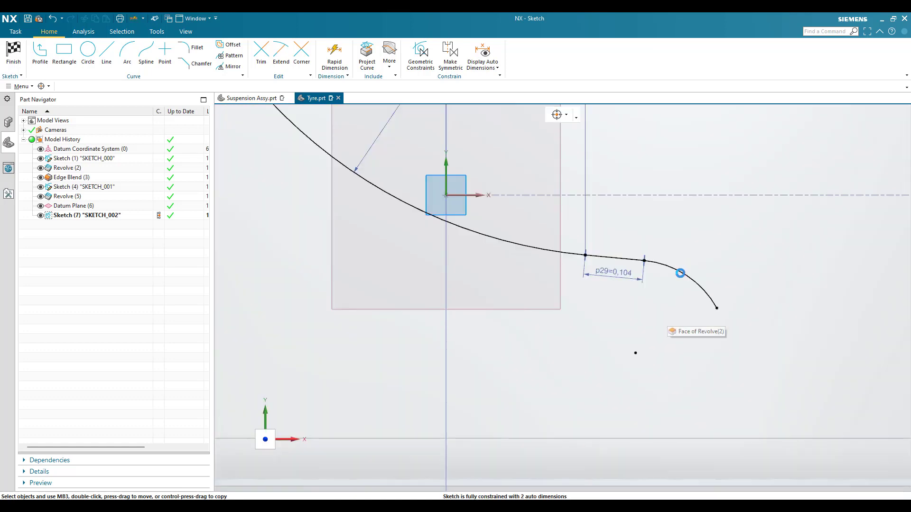
Set the new arc's radius dimension to 0.0625
{"action": "key", "text": "d"}
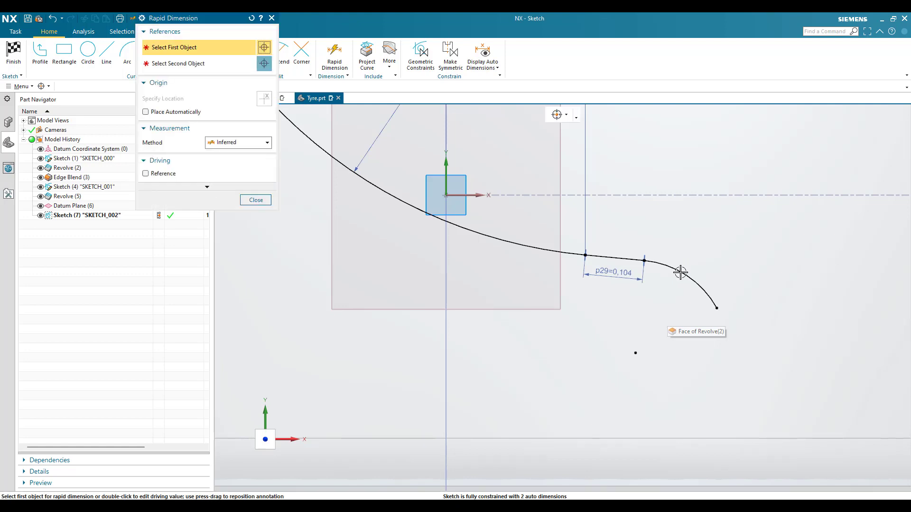
{"action": "left_click", "coordinate": [681, 276]}
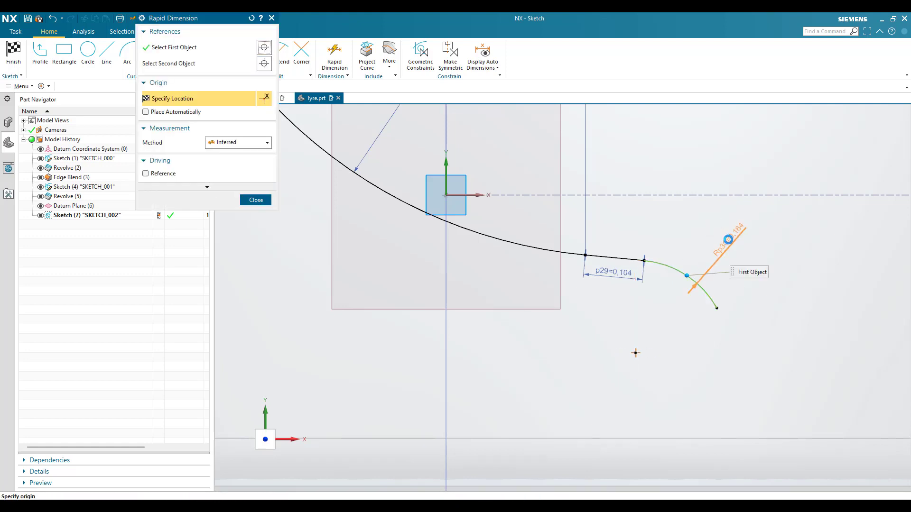
{"action": "left_click", "coordinate": [727, 238]}
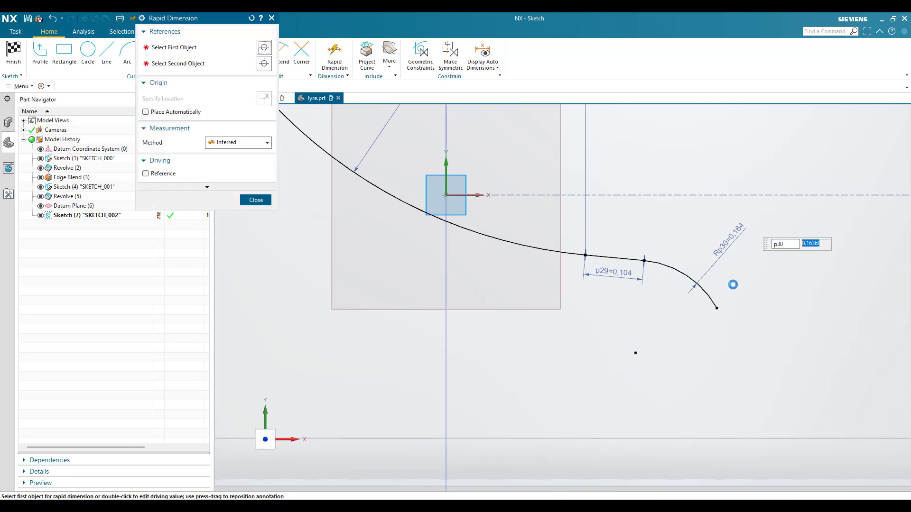
{"action": "type", "text": "0.0625"}
{"action": "key", "text": "Return"}
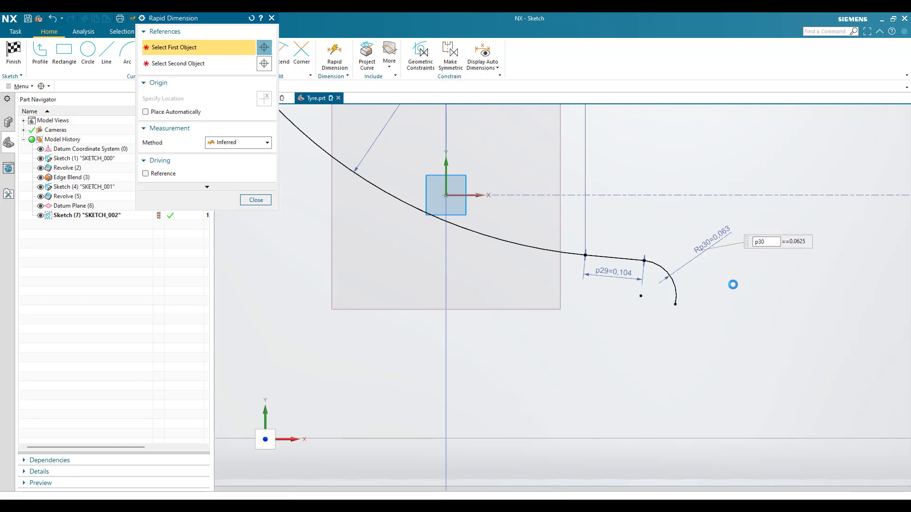
Draw a line slanting down-left from the small arc's end
{"action": "key", "text": "Escape"}
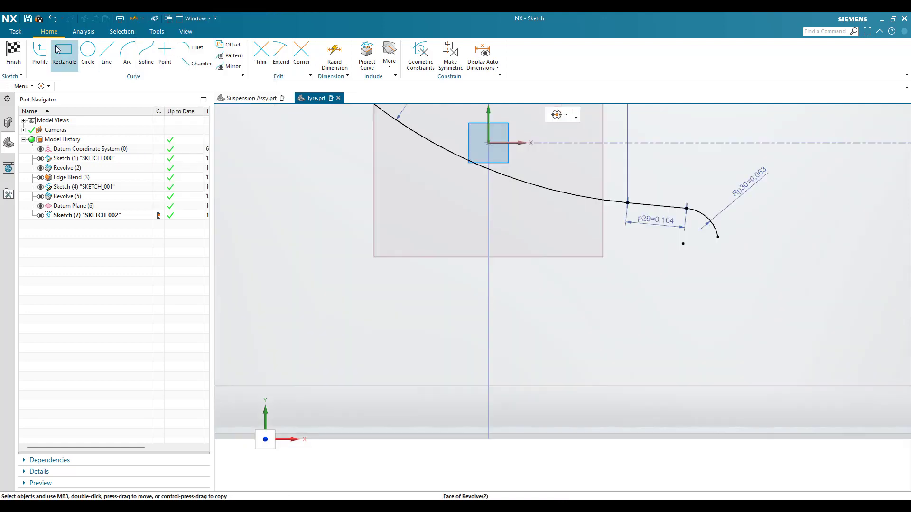
{"action": "key", "text": "l"}
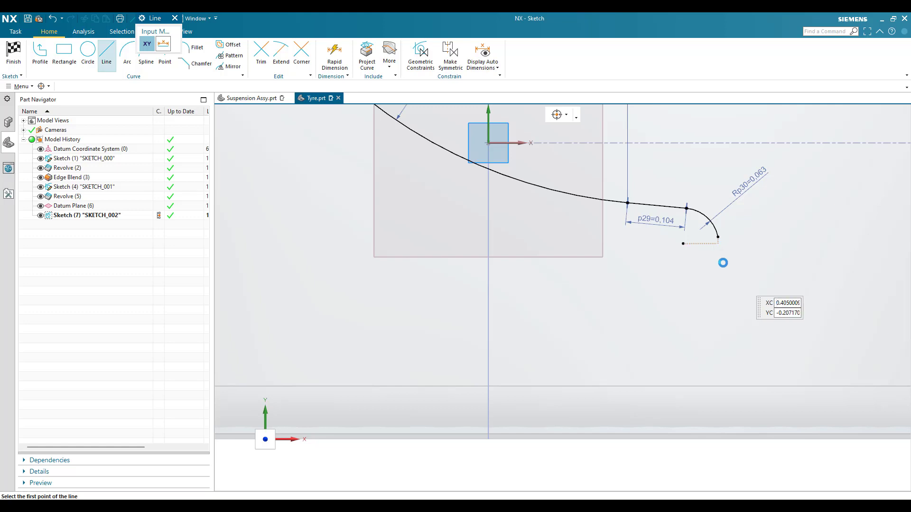
{"action": "left_click", "coordinate": [718, 238]}
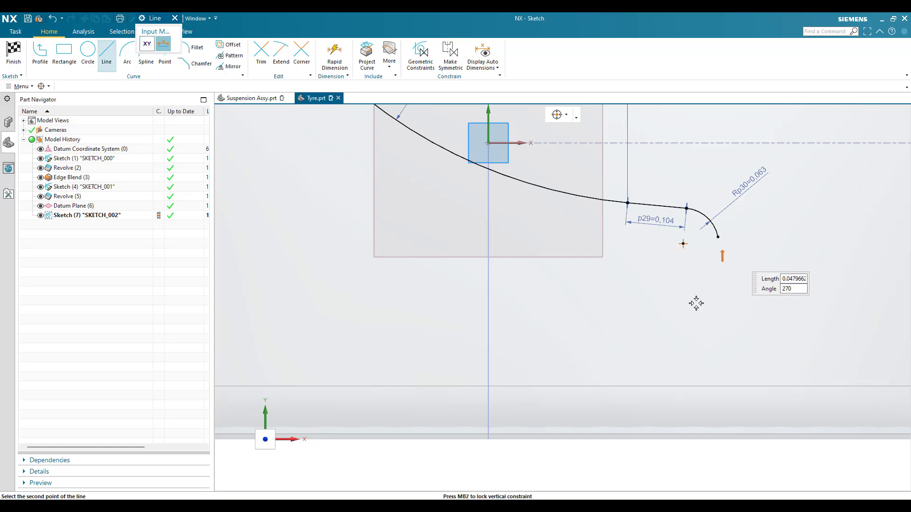
{"action": "left_click", "coordinate": [657, 348]}
{"action": "scroll", "coordinate": [671, 275], "scroll_direction": "down", "scroll_amount": 3}
{"action": "key", "text": "Escape"}
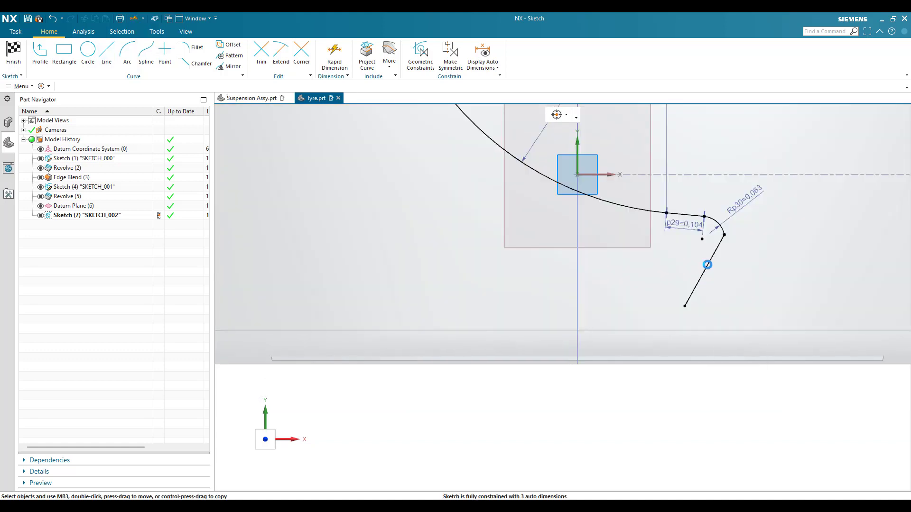
Dimension the slanted line's length to 0.27 and adjust its lower end point
{"action": "left_click", "coordinate": [711, 259]}
{"action": "key", "text": "d"}
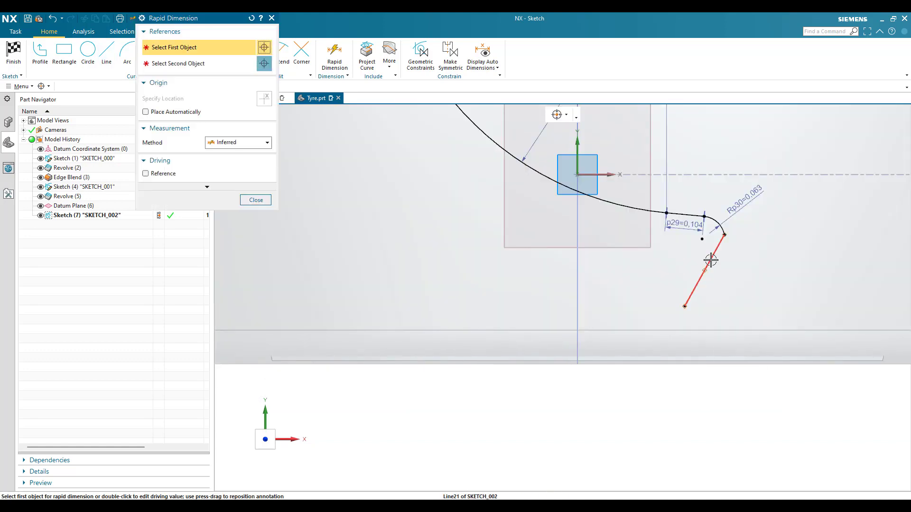
{"action": "left_click", "coordinate": [684, 259]}
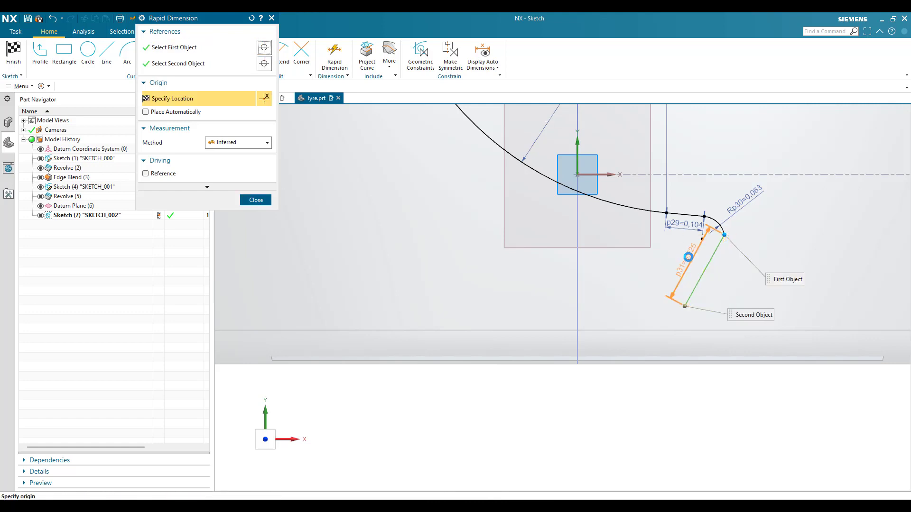
{"action": "left_click", "coordinate": [693, 256]}
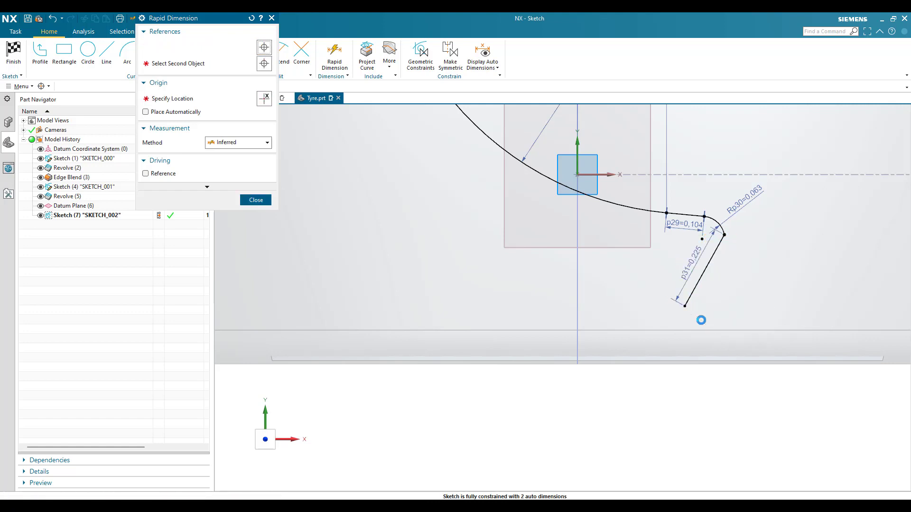
{"action": "type", "text": "0.27"}
{"action": "key", "text": "Return"}
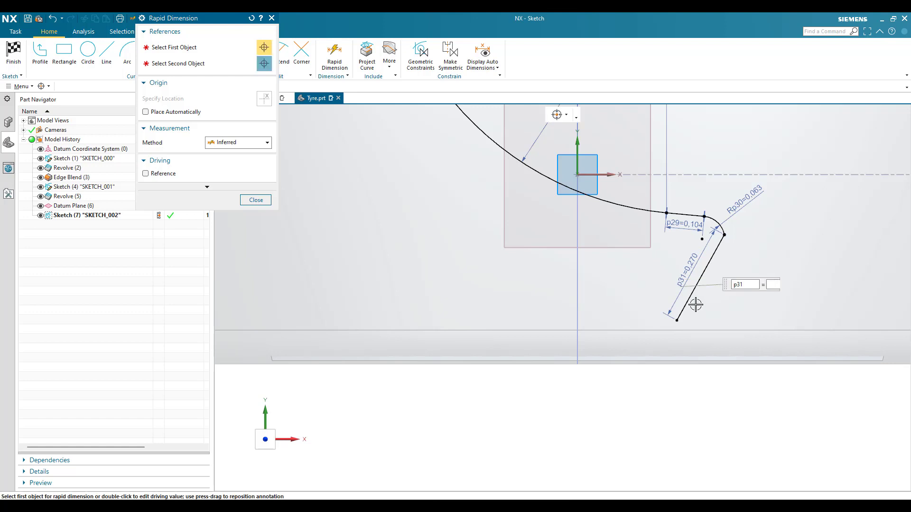
{"action": "key", "text": "Escape"}
{"action": "scroll", "coordinate": [695, 304], "scroll_direction": "up", "scroll_amount": 2}
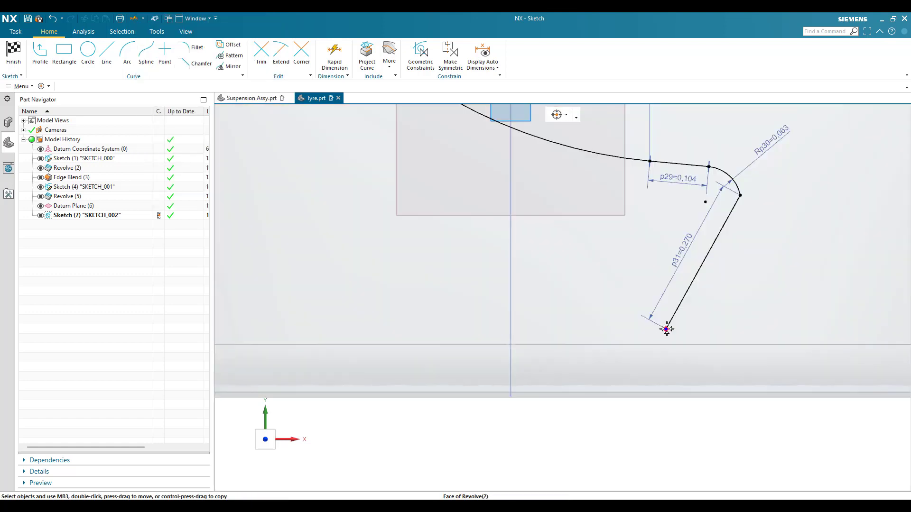
{"action": "mouse_move", "coordinate": [672, 332]}
{"action": "left_mouse_down"}
{"action": "mouse_move", "coordinate": [689, 325]}
{"action": "mouse_move", "coordinate": [653, 331]}
{"action": "mouse_move", "coordinate": [666, 323]}
{"action": "left_mouse_up"}
{"action": "scroll", "coordinate": [702, 275], "scroll_direction": "down", "scroll_amount": 3}
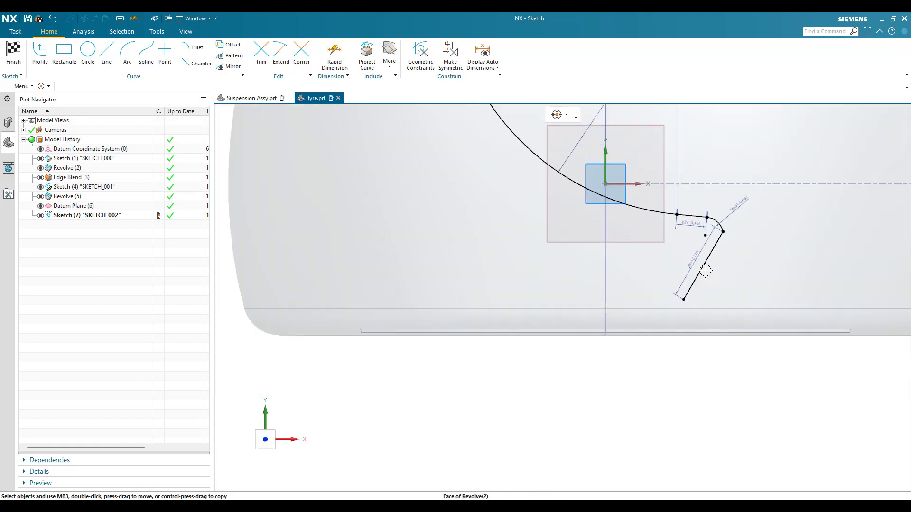
{"action": "scroll", "coordinate": [705, 270], "scroll_direction": "down", "scroll_amount": 4}
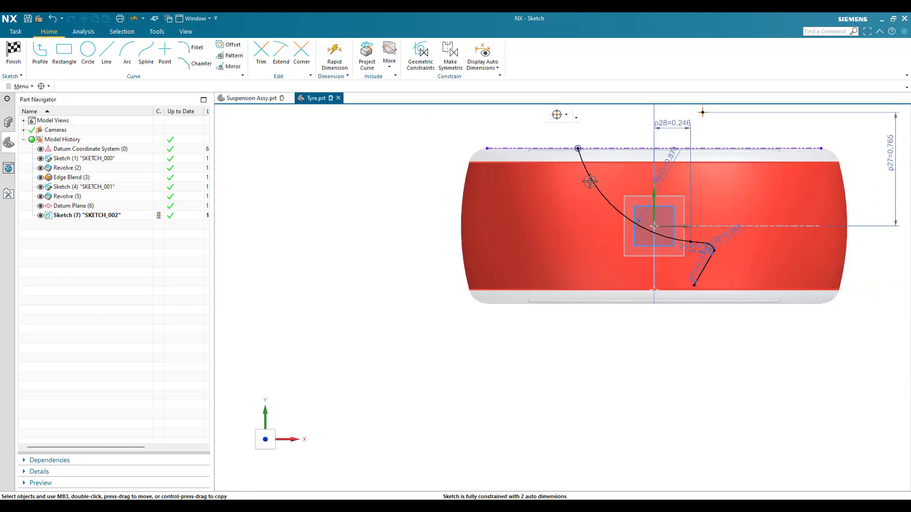
{"action": "scroll", "coordinate": [736, 270], "scroll_direction": "up", "scroll_amount": 2}
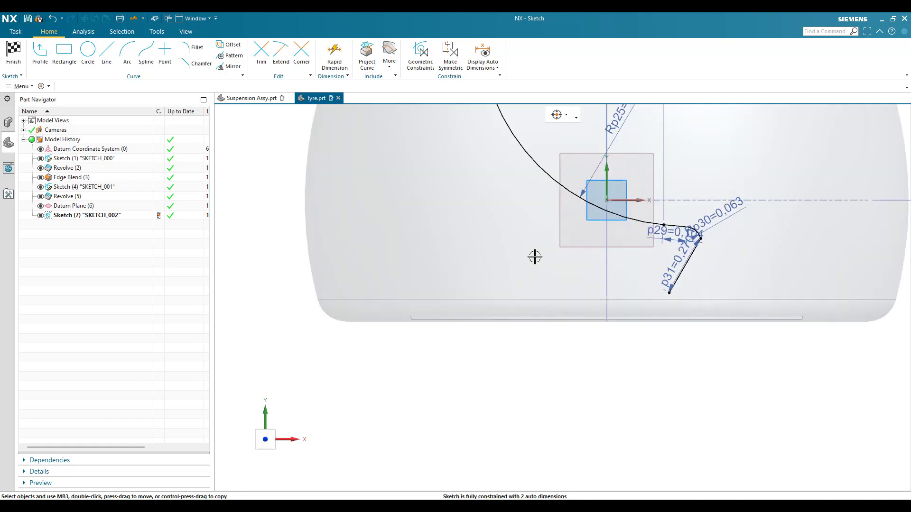
Offset the connected four-curve chain by 0.0415 using the Connected Curves filter
{"action": "left_click", "coordinate": [229, 45]}
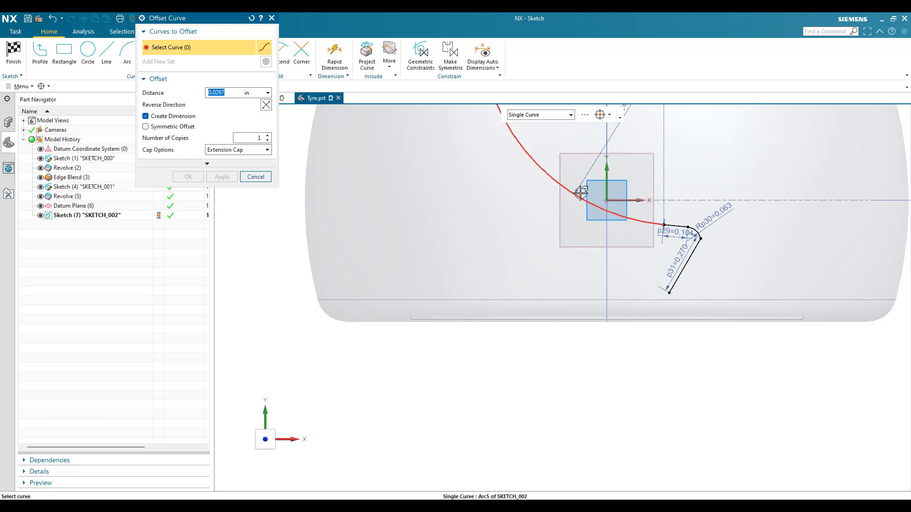
{"action": "left_click", "coordinate": [548, 116]}
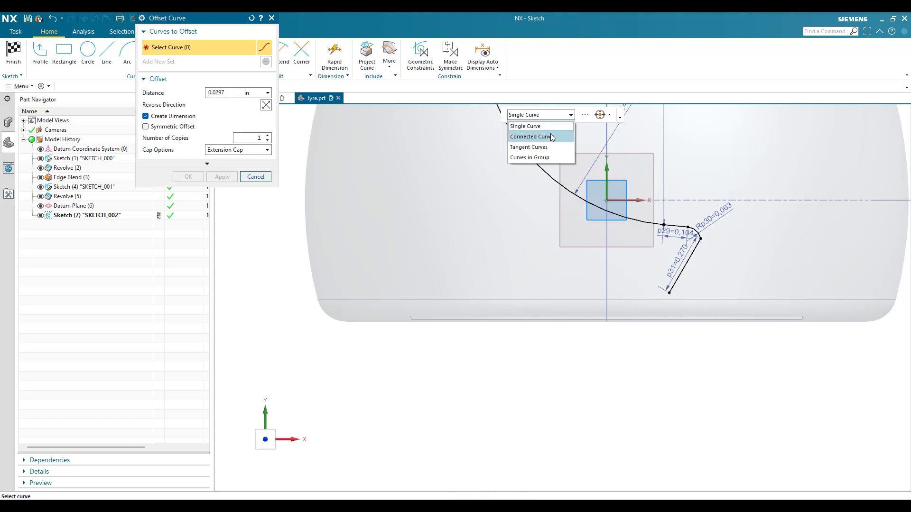
{"action": "left_click", "coordinate": [550, 136]}
{"action": "left_click", "coordinate": [544, 166]}
{"action": "scroll", "coordinate": [570, 215], "scroll_direction": "up", "scroll_amount": 1}
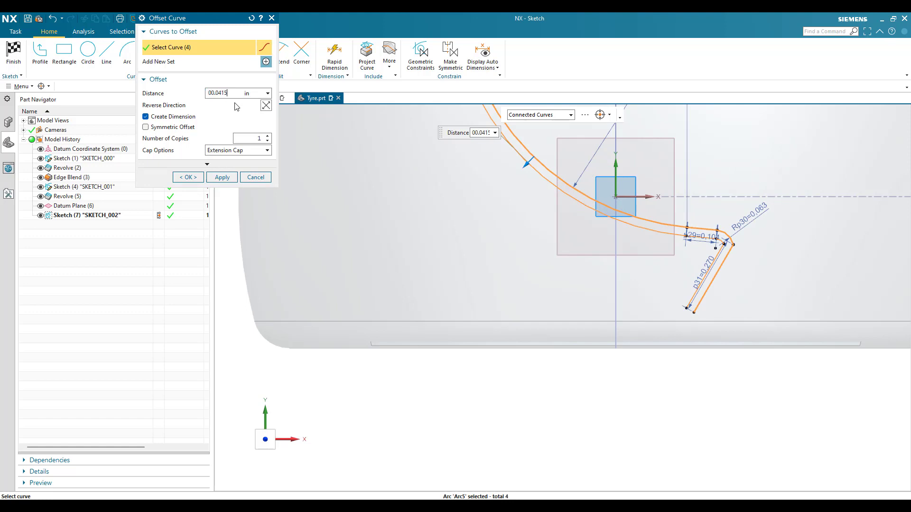
{"action": "key", "text": "Return"}
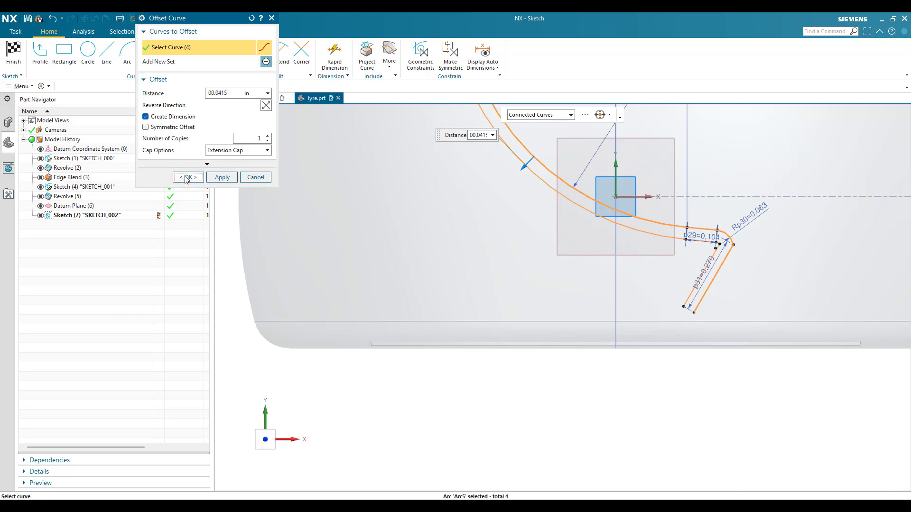
{"action": "left_click", "coordinate": [188, 177]}
{"action": "scroll", "coordinate": [747, 264], "scroll_direction": "up", "scroll_amount": 1}
{"action": "scroll", "coordinate": [639, 346], "scroll_direction": "up", "scroll_amount": 3}
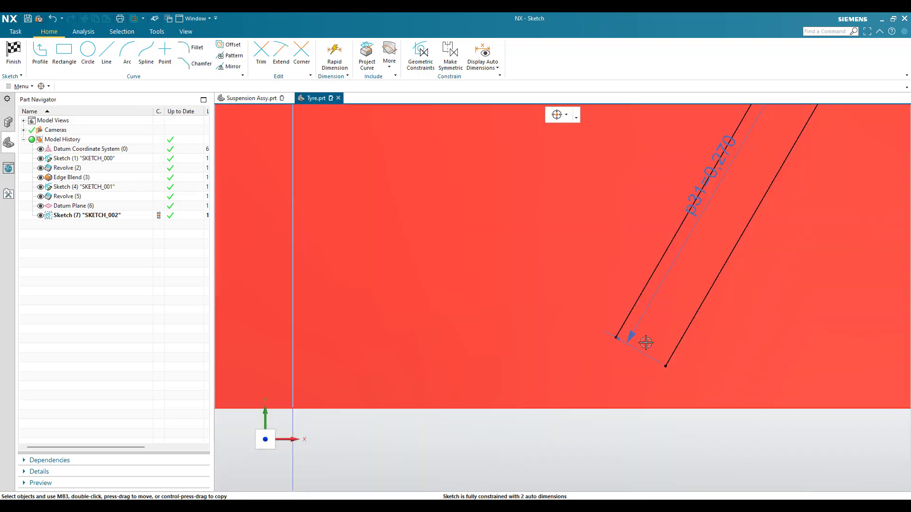
{"action": "scroll", "coordinate": [644, 342], "scroll_direction": "down", "scroll_amount": 2}
{"action": "scroll", "coordinate": [656, 365], "scroll_direction": "up", "scroll_amount": 1}
{"action": "scroll", "coordinate": [641, 342], "scroll_direction": "up", "scroll_amount": 5}
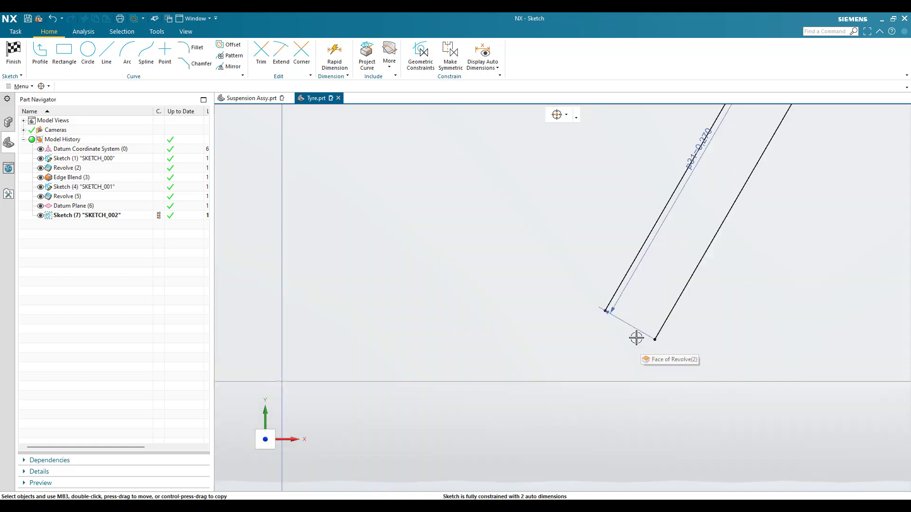
{"action": "scroll", "coordinate": [600, 253], "scroll_direction": "down", "scroll_amount": 2}
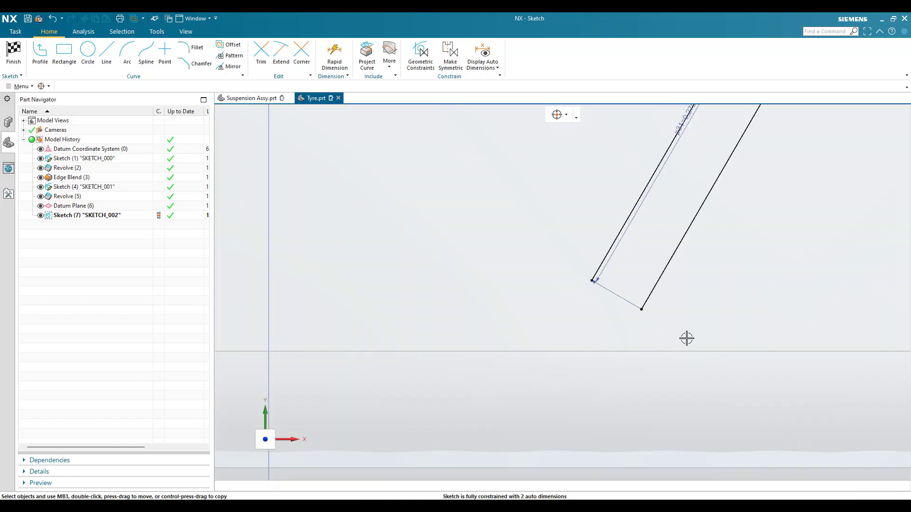
{"action": "left_click", "coordinate": [88, 56]}
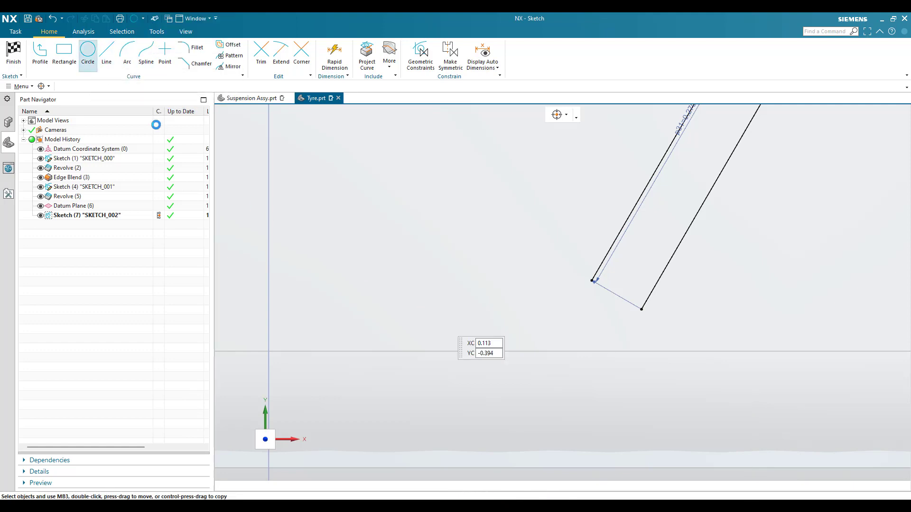
Draw a line joining the lower ends of the two slanted slot lines
{"action": "key", "text": "l"}
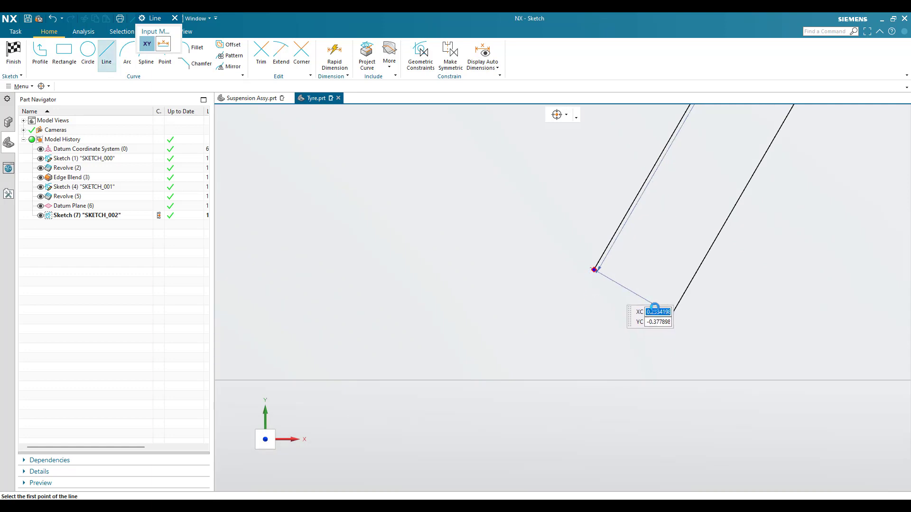
{"action": "left_click", "coordinate": [671, 314]}
{"action": "key", "text": "Escape"}
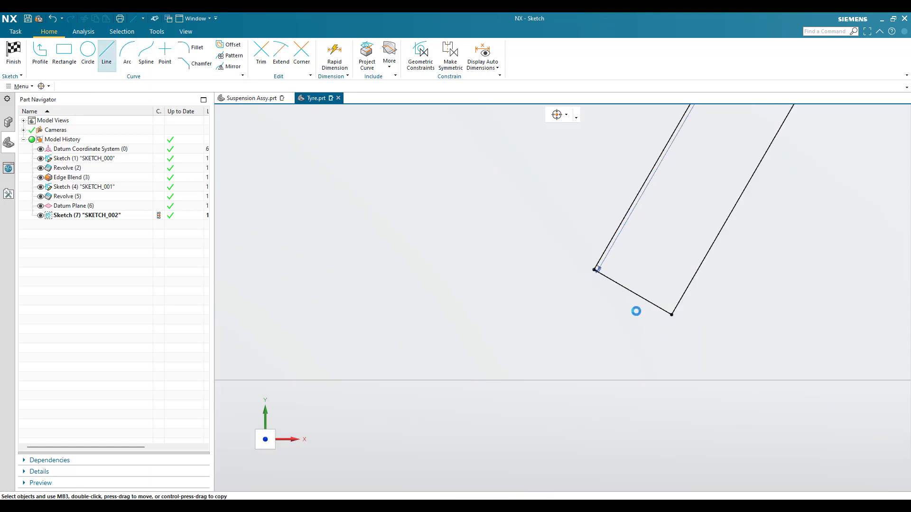
Convert the bottom line Line24 to reference geometry
{"action": "right_click", "coordinate": [635, 297]}
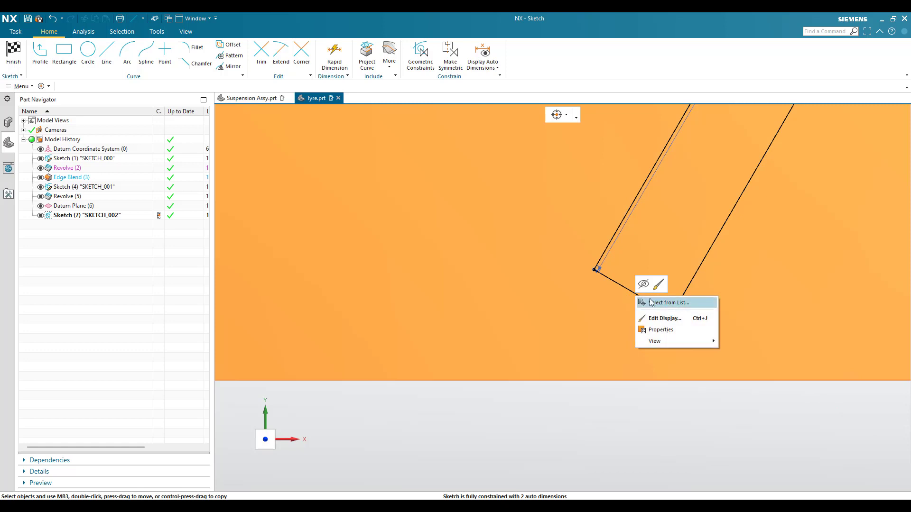
{"action": "key", "text": "Escape"}
{"action": "right_click", "coordinate": [636, 297]}
{"action": "key", "text": "Escape"}
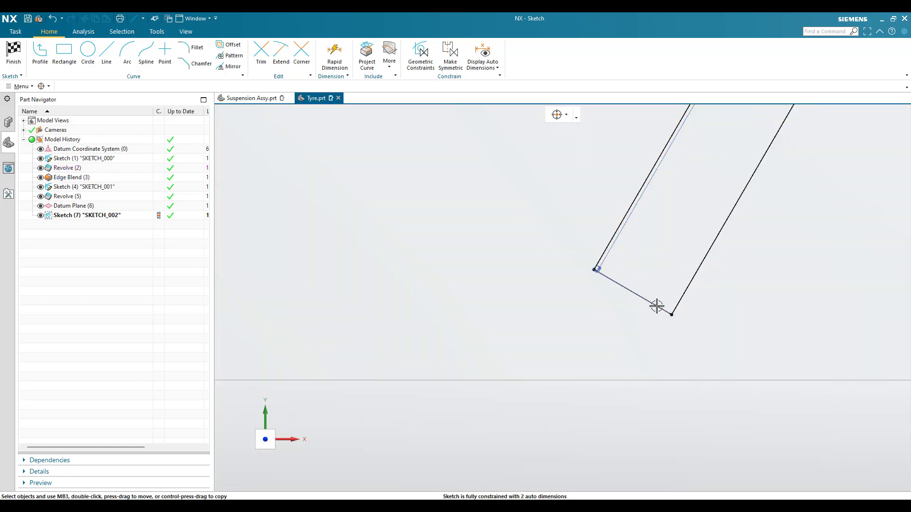
{"action": "right_click", "coordinate": [659, 309]}
{"action": "left_click", "coordinate": [660, 309]}
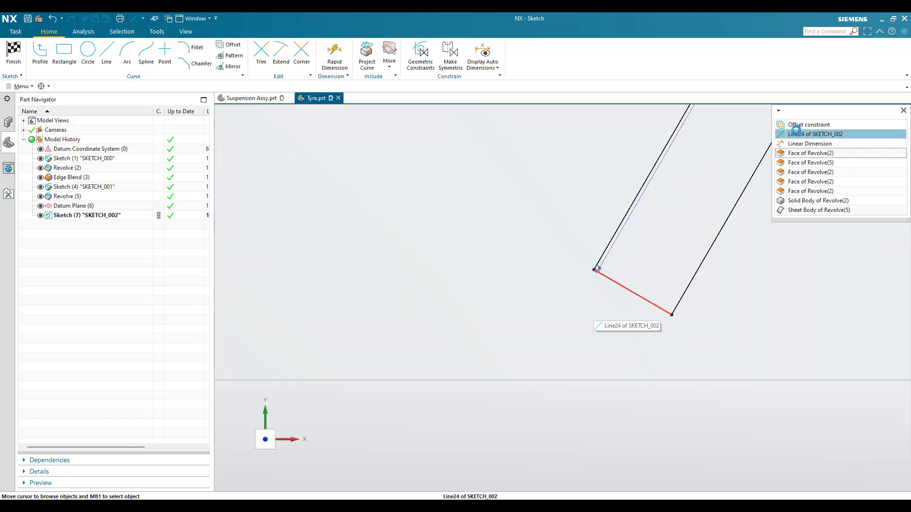
{"action": "left_click", "coordinate": [794, 131]}
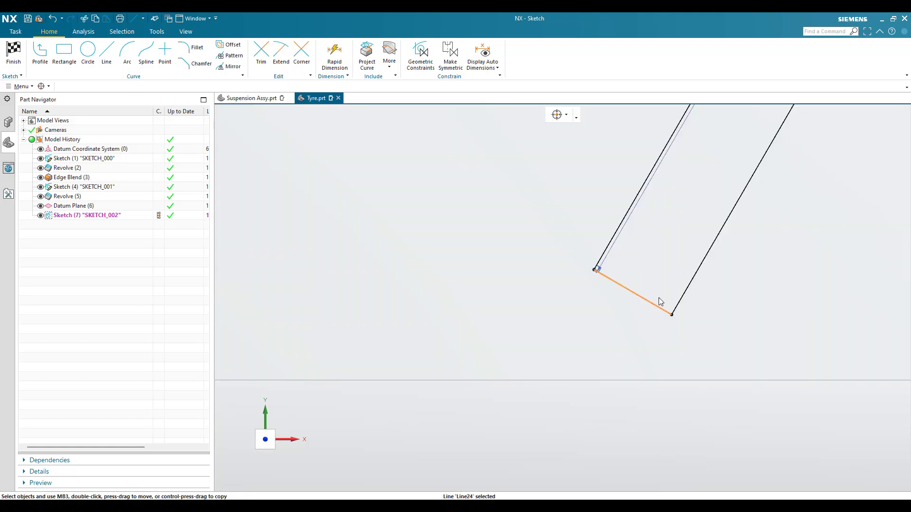
{"action": "right_click", "coordinate": [655, 303]}
{"action": "key", "text": "Escape"}
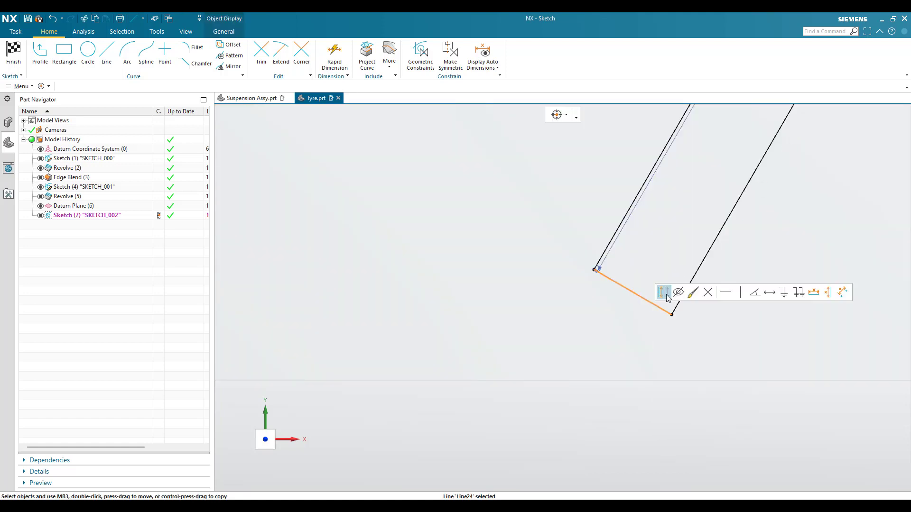
{"action": "key", "text": "Escape"}
{"action": "key", "text": "Escape"}
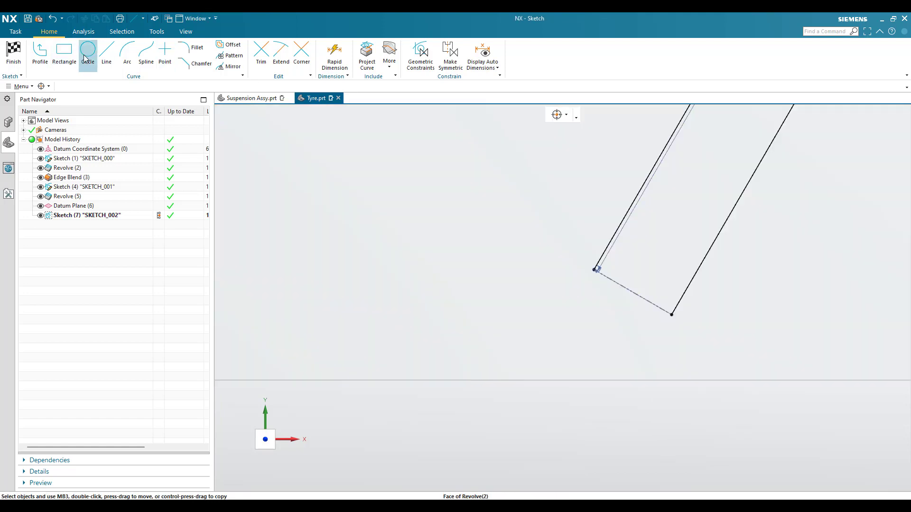
Draw a centre-and-endpoints semicircular arc capping the slot's lower end
{"action": "key", "text": "o"}
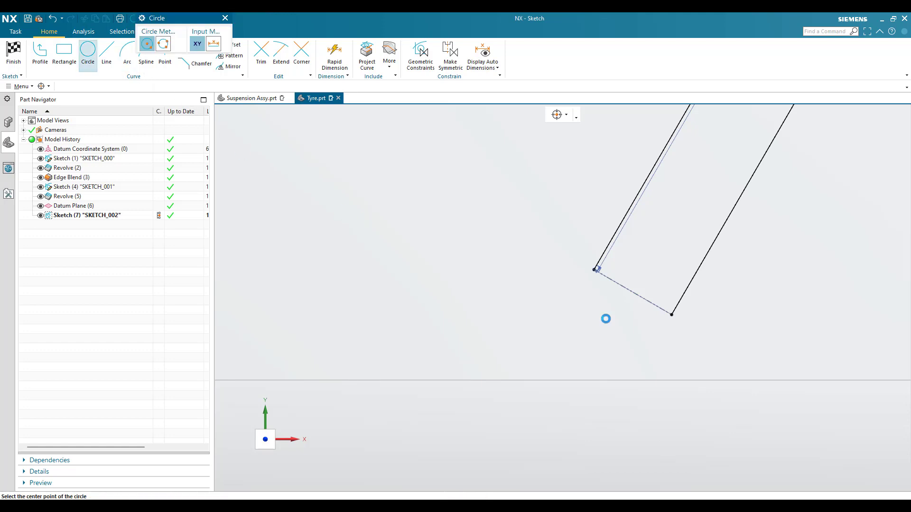
{"action": "key", "text": "a"}
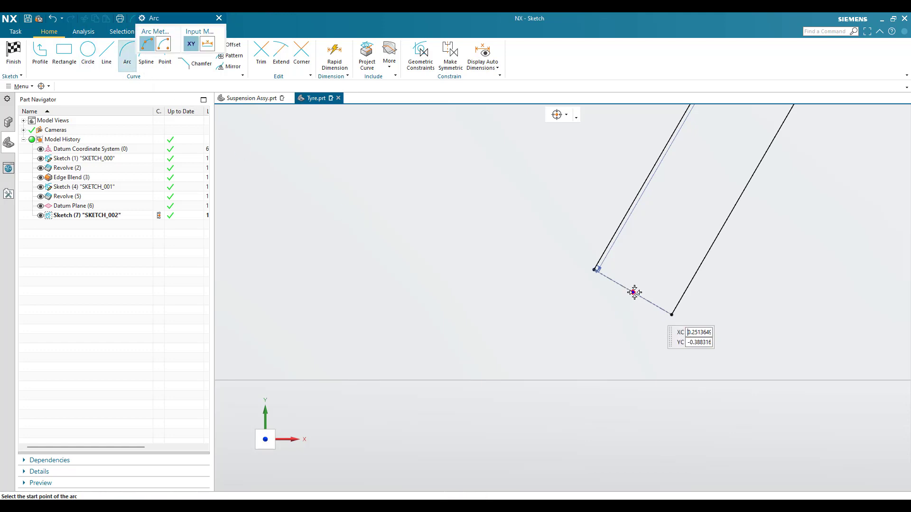
{"action": "left_click", "coordinate": [631, 291]}
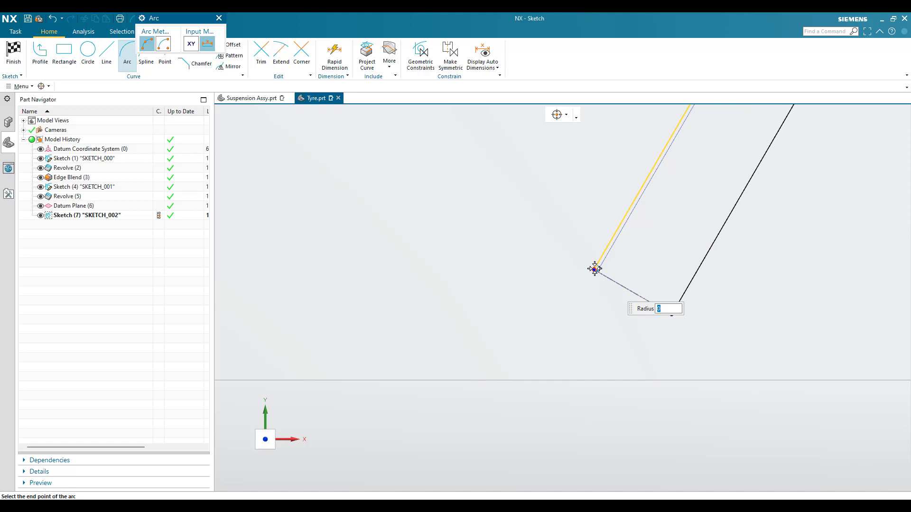
{"action": "left_click", "coordinate": [163, 48]}
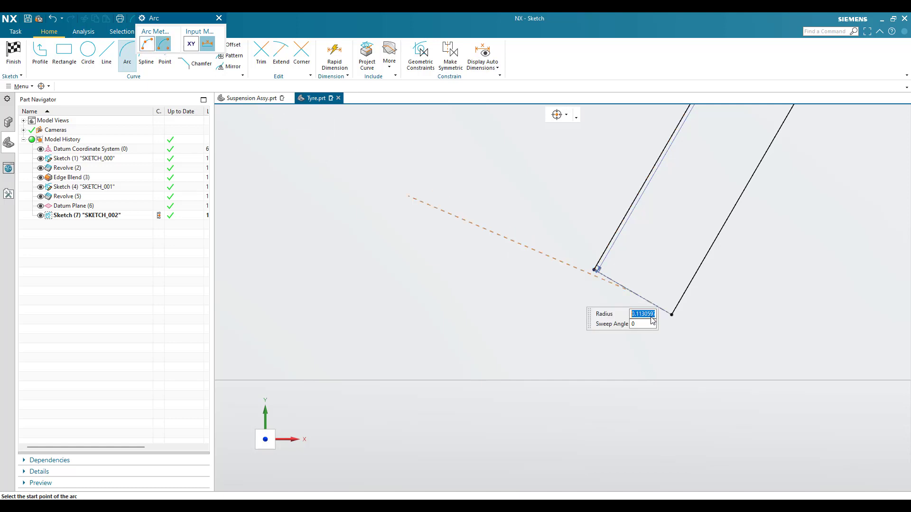
{"action": "left_click", "coordinate": [594, 270]}
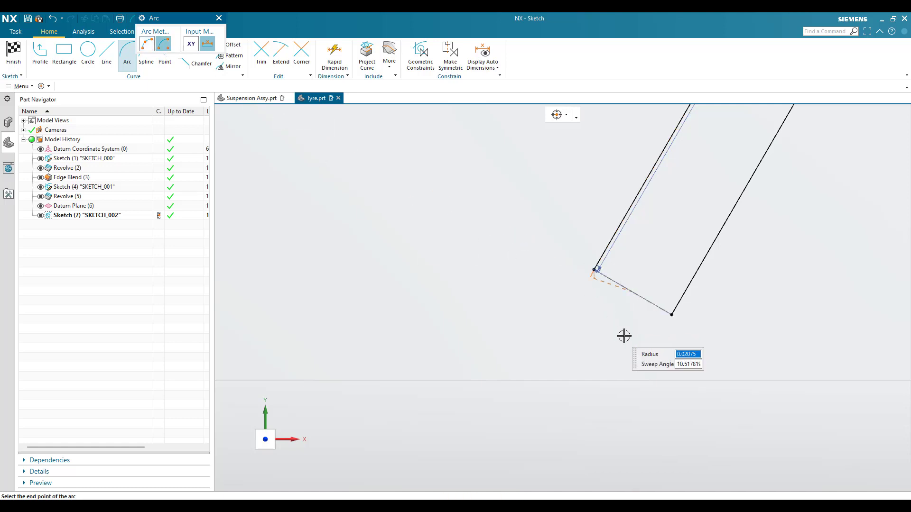
{"action": "left_click", "coordinate": [633, 365]}
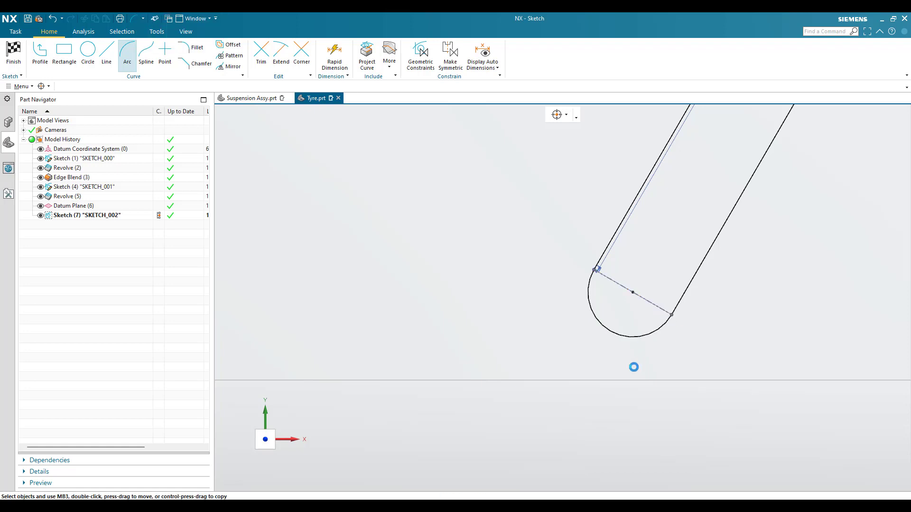
{"action": "key", "text": "Escape"}
{"action": "scroll", "coordinate": [638, 310], "scroll_direction": "down", "scroll_amount": 4}
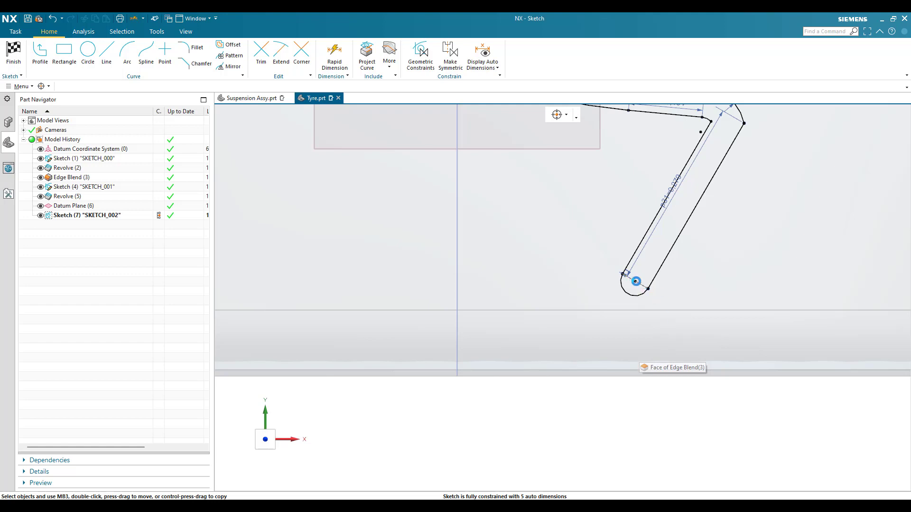
Dimension the arc centre at p33=0.125 and p34=0.282
{"action": "key", "text": "d"}
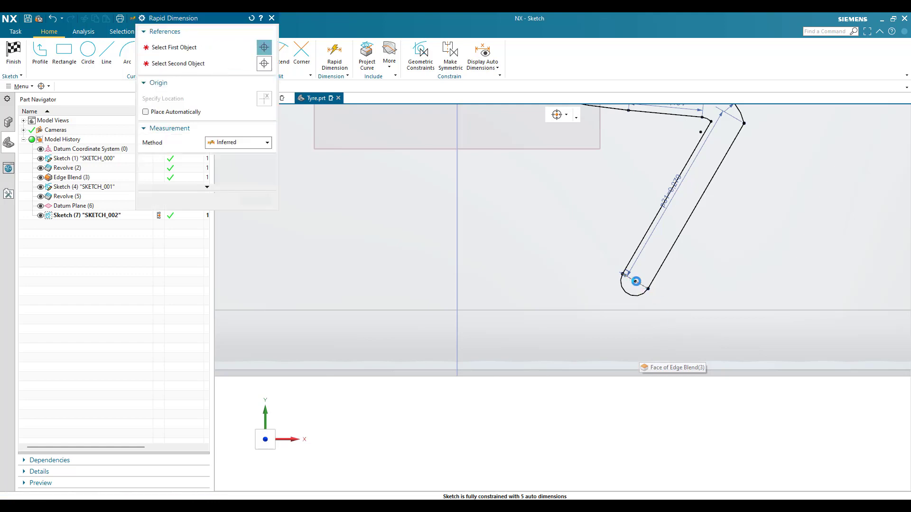
{"action": "left_click", "coordinate": [635, 281]}
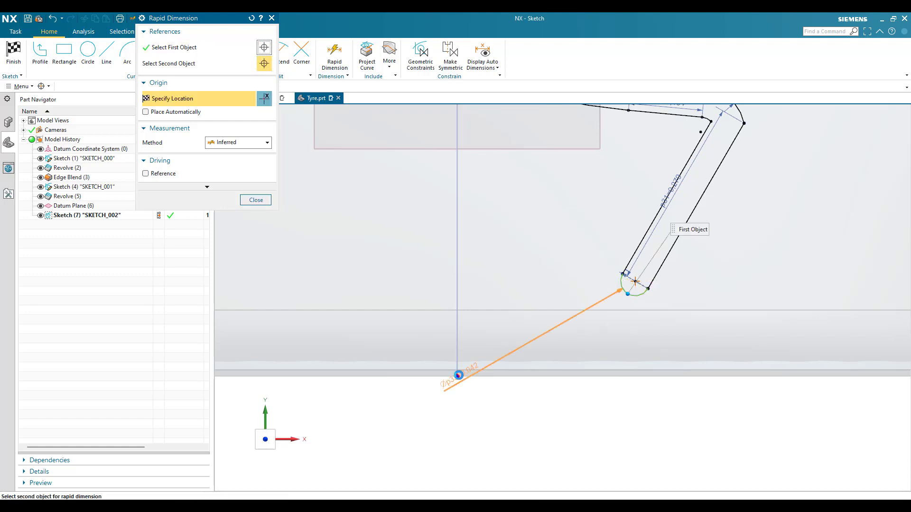
{"action": "left_click", "coordinate": [459, 375]}
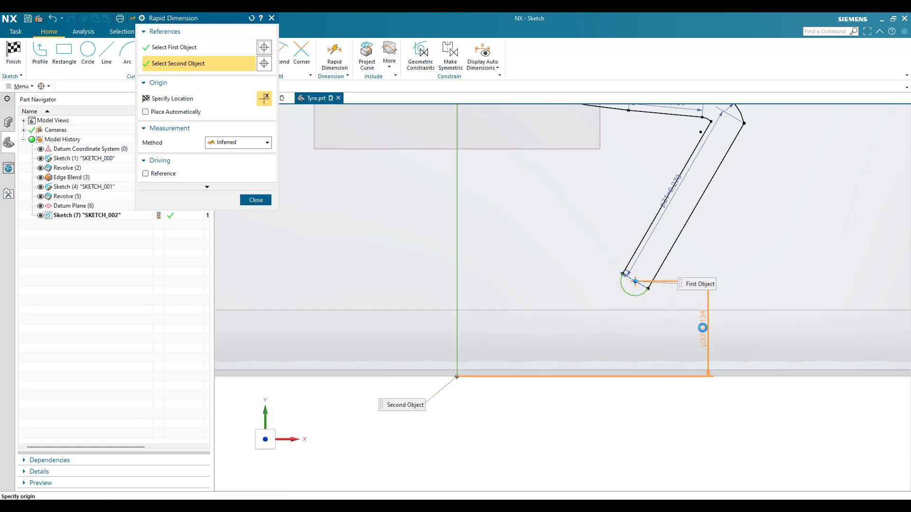
{"action": "left_click", "coordinate": [692, 367]}
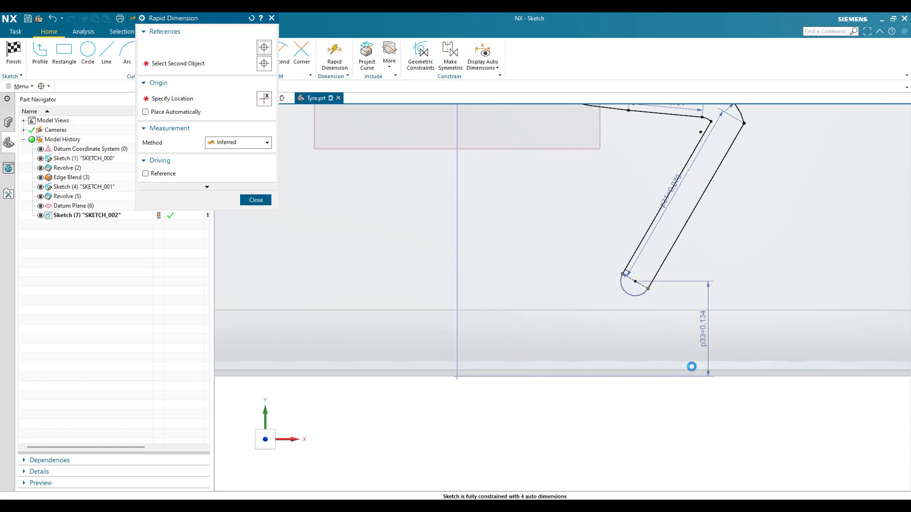
{"action": "type", "text": "0.12"}
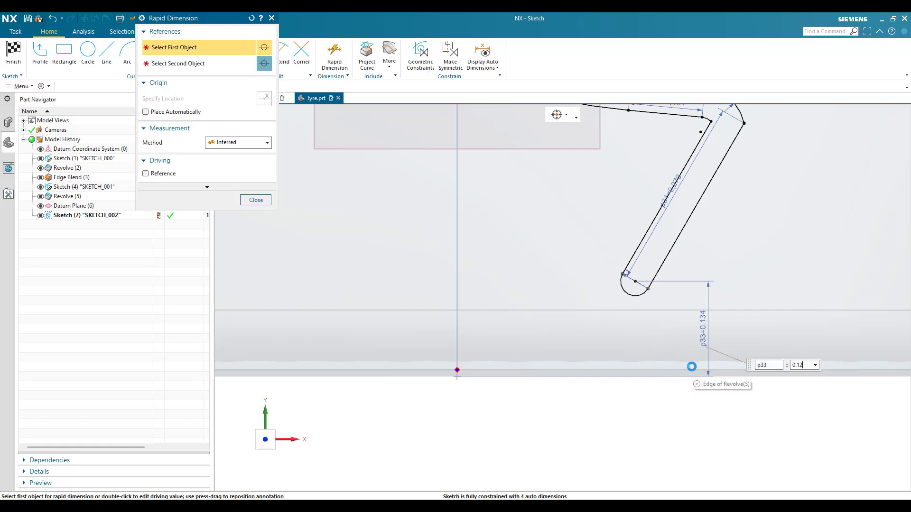
{"action": "type", "text": "5"}
{"action": "key", "text": "Return"}
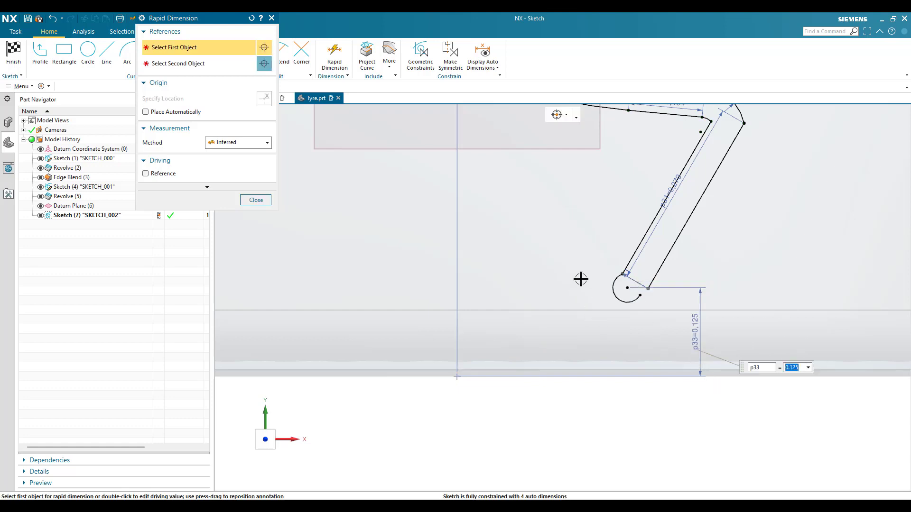
{"action": "scroll", "coordinate": [651, 311], "scroll_direction": "up", "scroll_amount": 3}
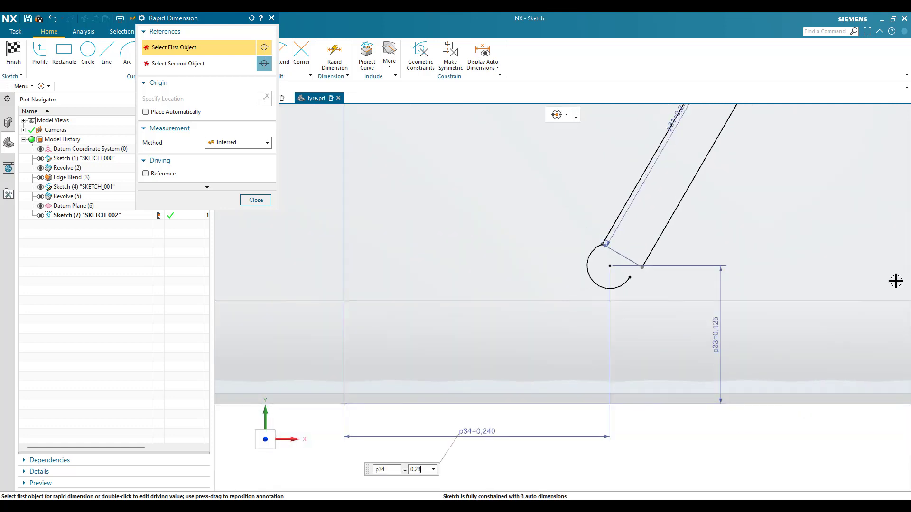
{"action": "key", "text": "Return"}
{"action": "key", "text": "Escape"}
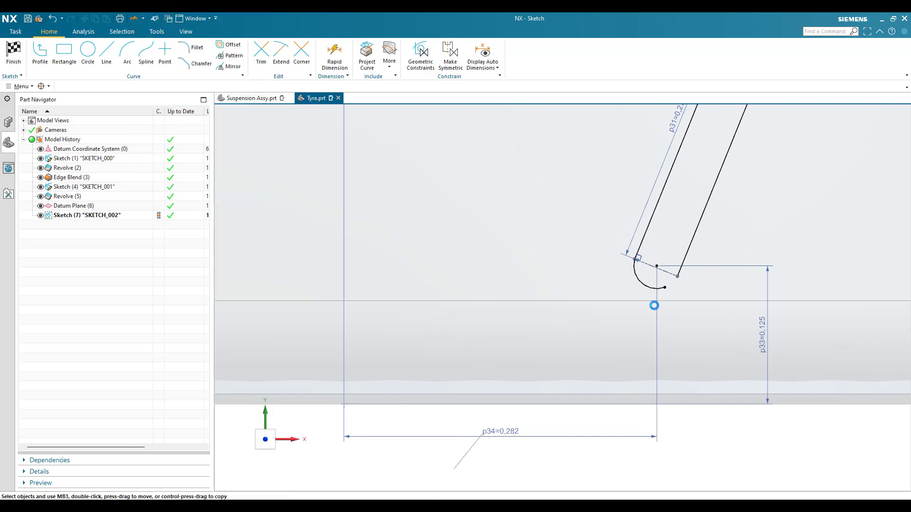
{"action": "scroll", "coordinate": [661, 297], "scroll_direction": "up", "scroll_amount": 4}
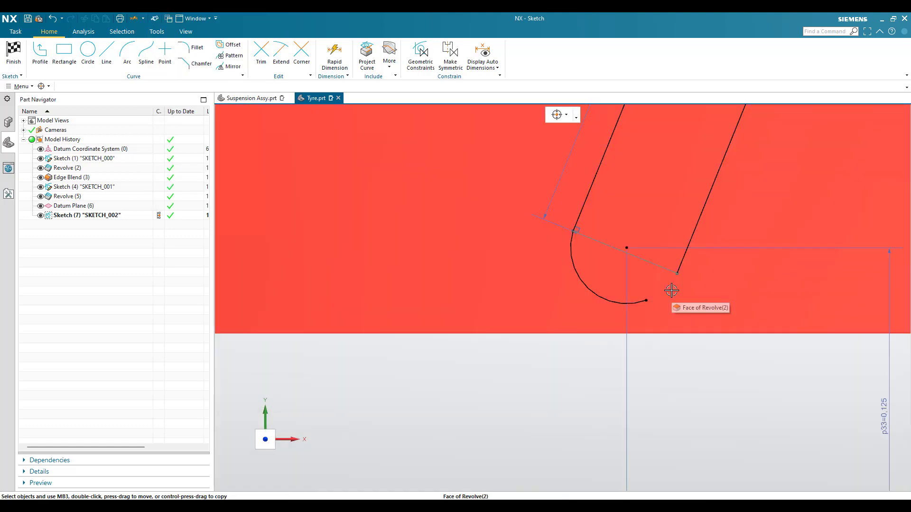
Extend the arc to the line end, then make the left line tangent to it
{"action": "key", "text": "e"}
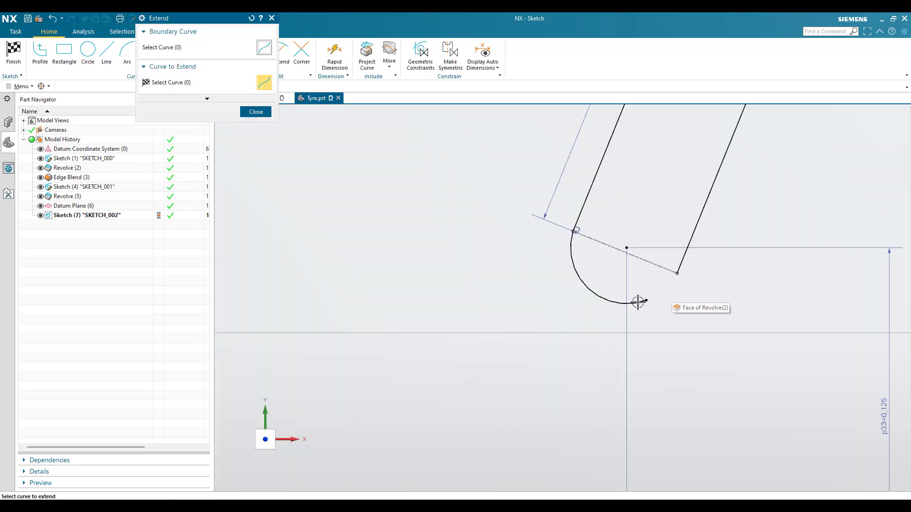
{"action": "key", "text": "Escape"}
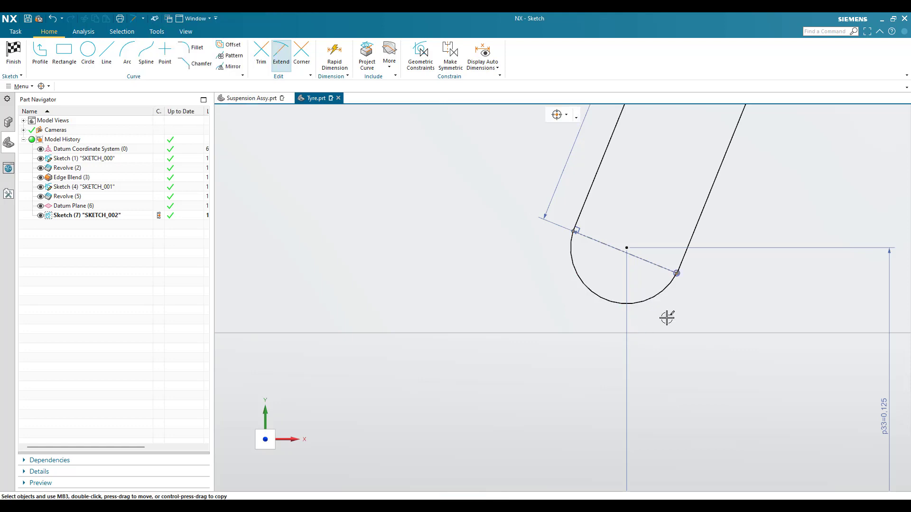
{"action": "key", "text": "c"}
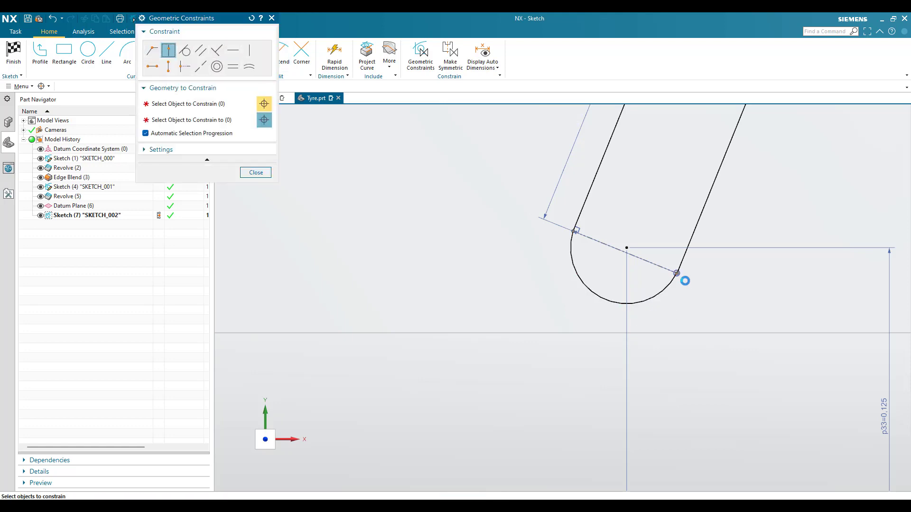
{"action": "scroll", "coordinate": [683, 279], "scroll_direction": "up", "scroll_amount": 1}
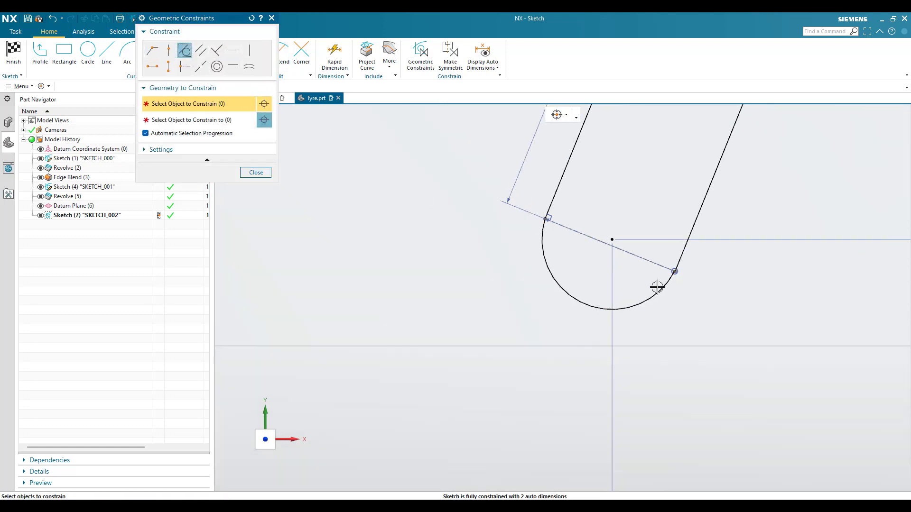
{"action": "left_click", "coordinate": [681, 260]}
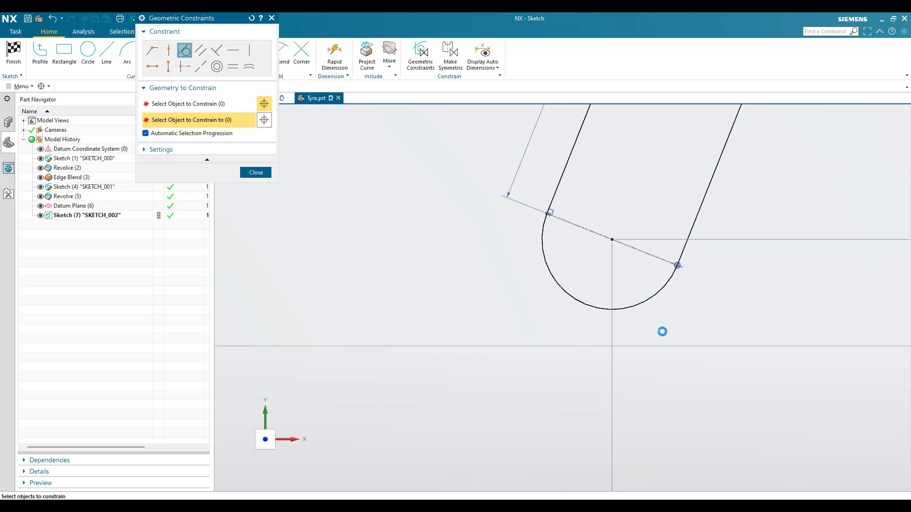
{"action": "left_click", "coordinate": [554, 197]}
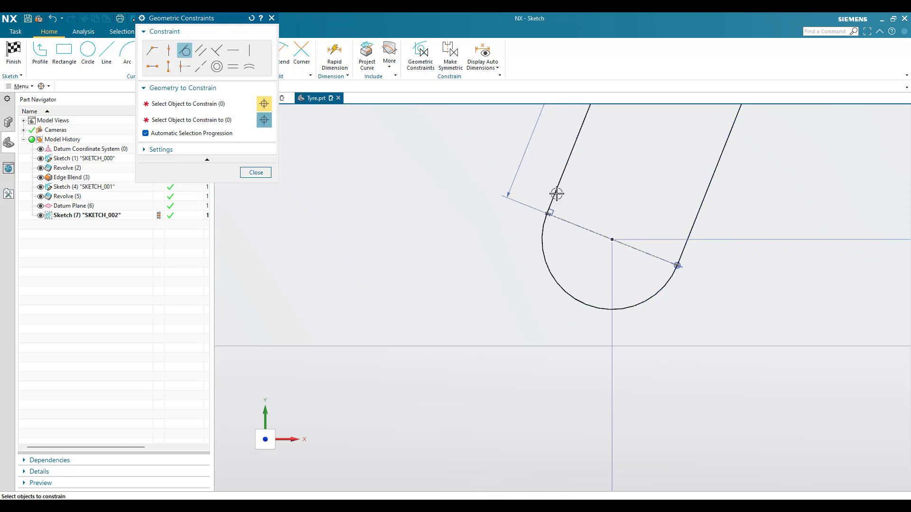
{"action": "left_click", "coordinate": [545, 237]}
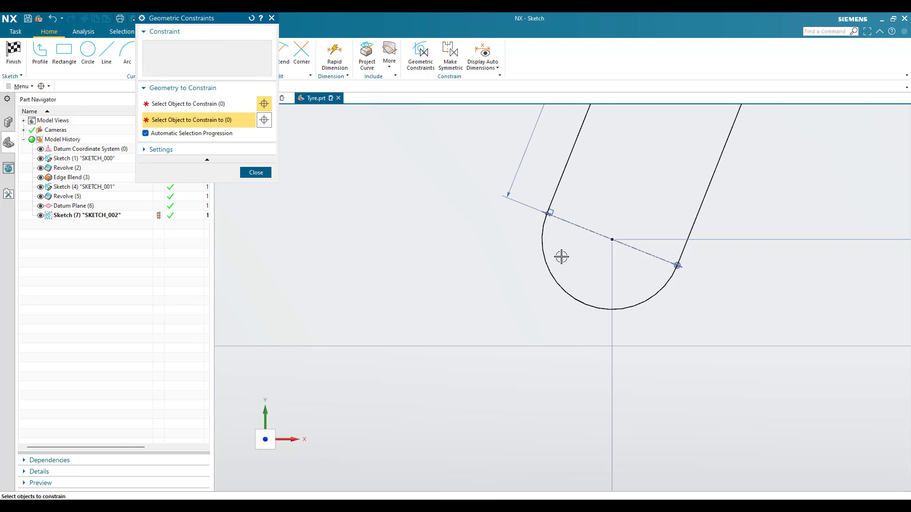
{"action": "middle_click", "coordinate": [565, 259]}
{"action": "scroll", "coordinate": [561, 257], "scroll_direction": "down", "scroll_amount": 2}
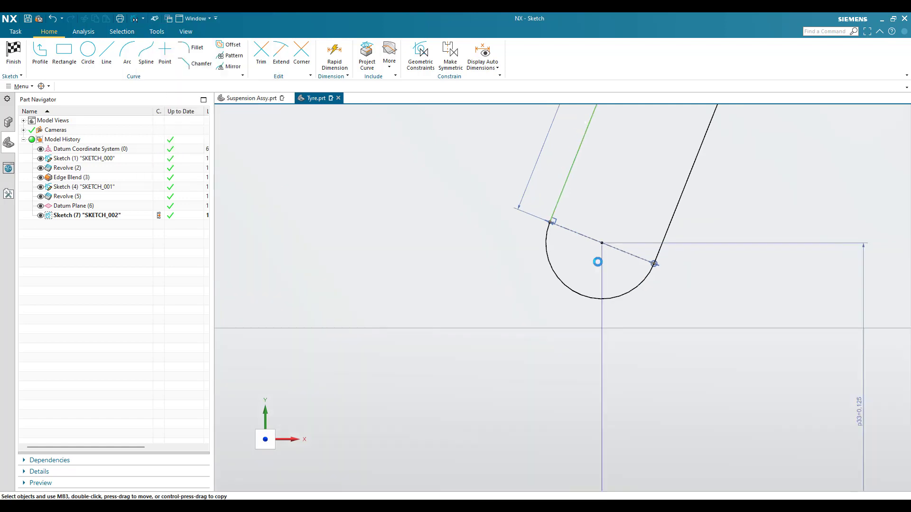
{"action": "scroll", "coordinate": [598, 262], "scroll_direction": "down", "scroll_amount": 6}
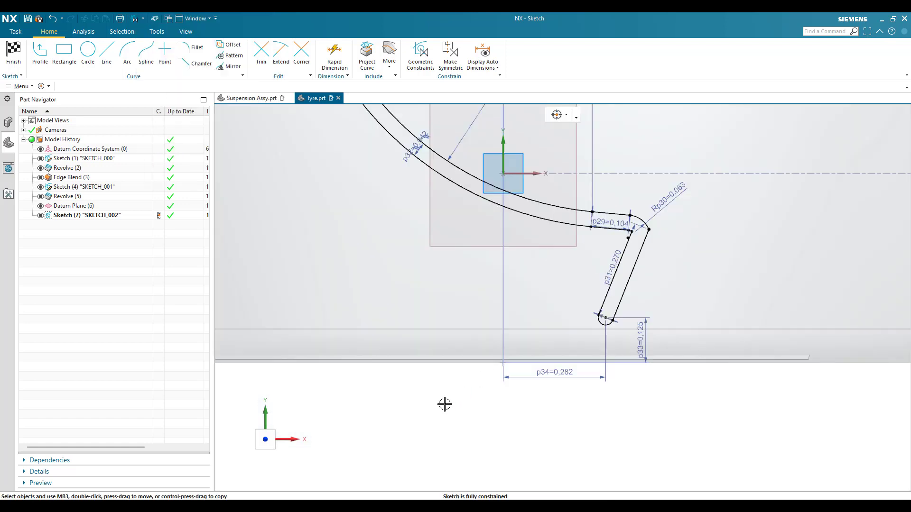
{"action": "scroll", "coordinate": [448, 389], "scroll_direction": "down", "scroll_amount": 5}
{"action": "scroll", "coordinate": [463, 391], "scroll_direction": "up", "scroll_amount": 2}
Extend the short left groove line up to the tyre's top edge
{"action": "scroll", "coordinate": [339, 130], "scroll_direction": "up", "scroll_amount": 4}
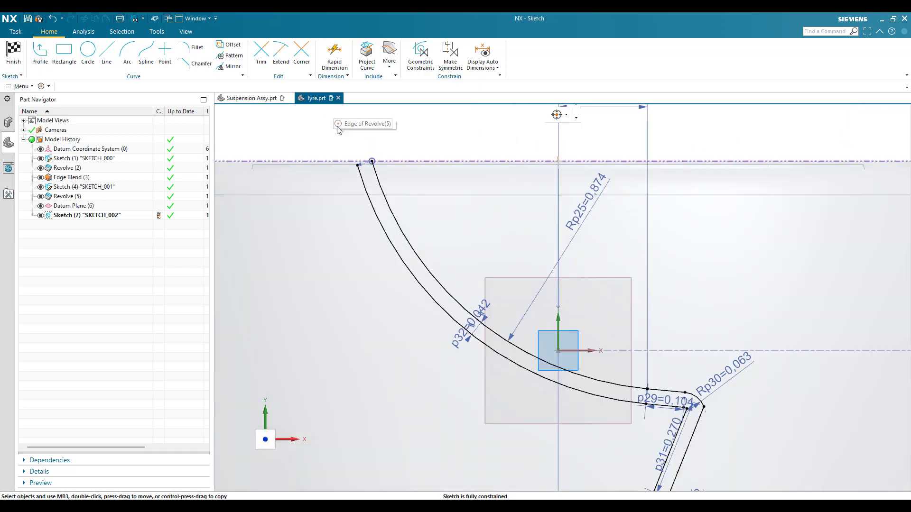
{"action": "scroll", "coordinate": [344, 142], "scroll_direction": "up", "scroll_amount": 3}
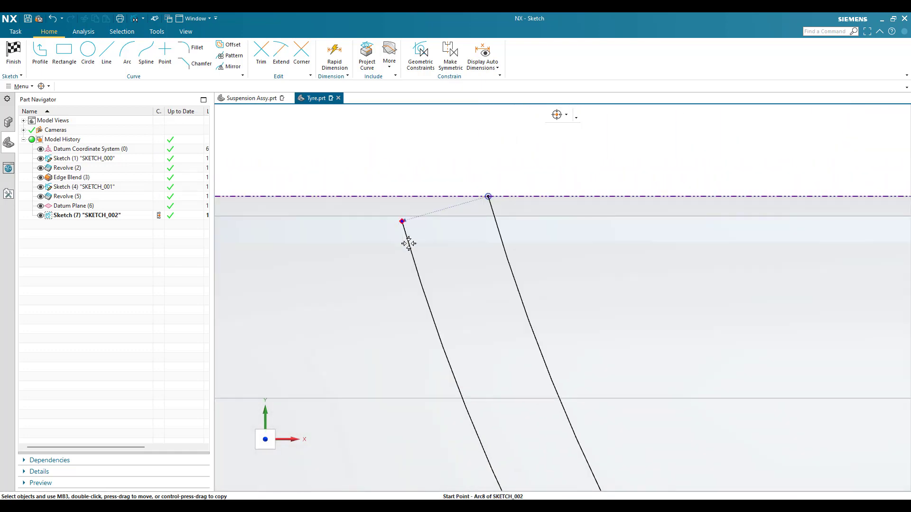
{"action": "key", "text": "e"}
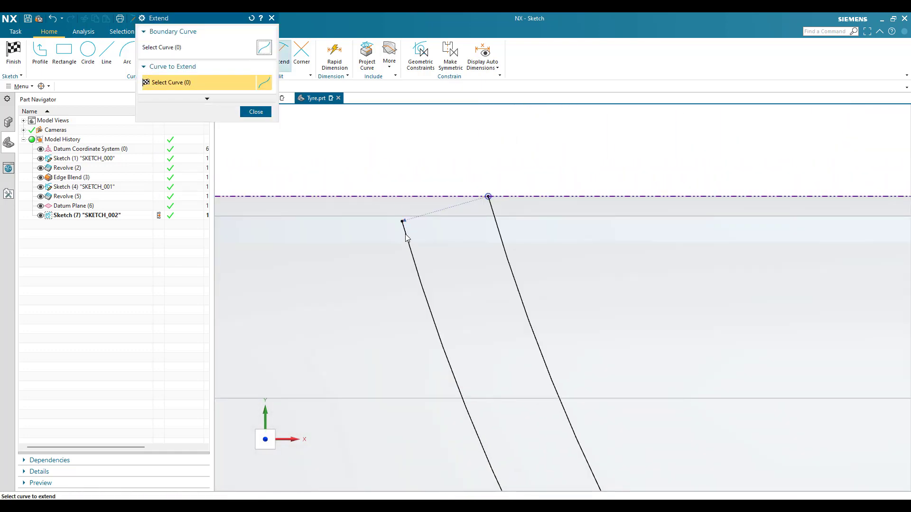
{"action": "left_click", "coordinate": [404, 238]}
{"action": "left_click", "coordinate": [256, 112]}
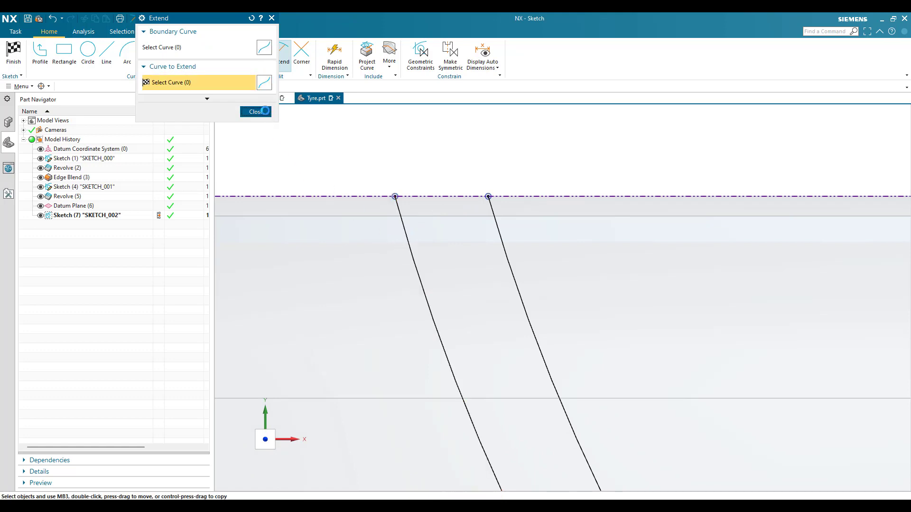
Draw a line across the top joining the left and right upper endpoints of the groove slot
{"action": "key", "text": "l"}
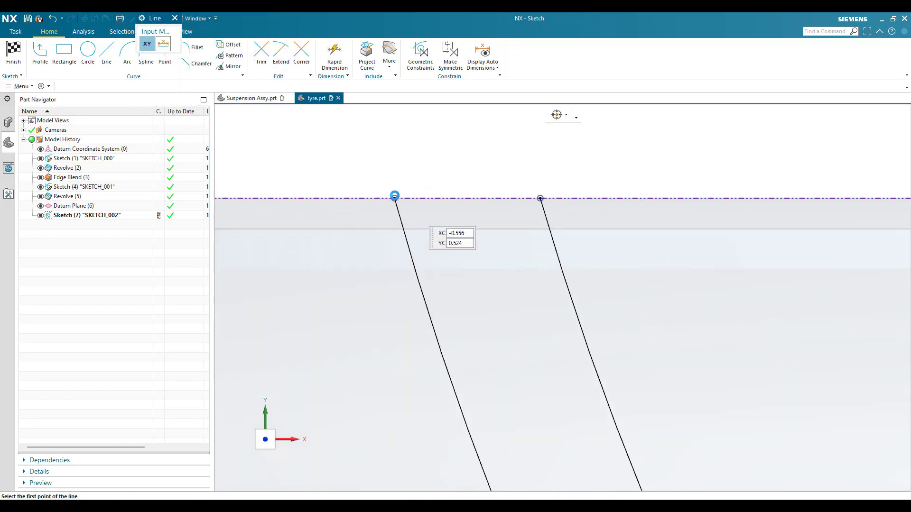
{"action": "scroll", "coordinate": [395, 196], "scroll_direction": "down", "scroll_amount": 4}
{"action": "left_click", "coordinate": [393, 203]}
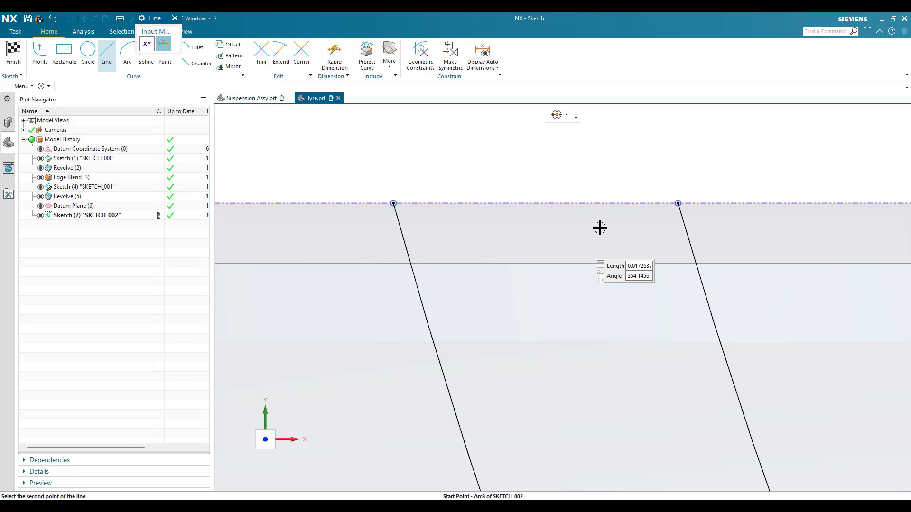
{"action": "left_click", "coordinate": [677, 203]}
{"action": "key", "text": "Escape"}
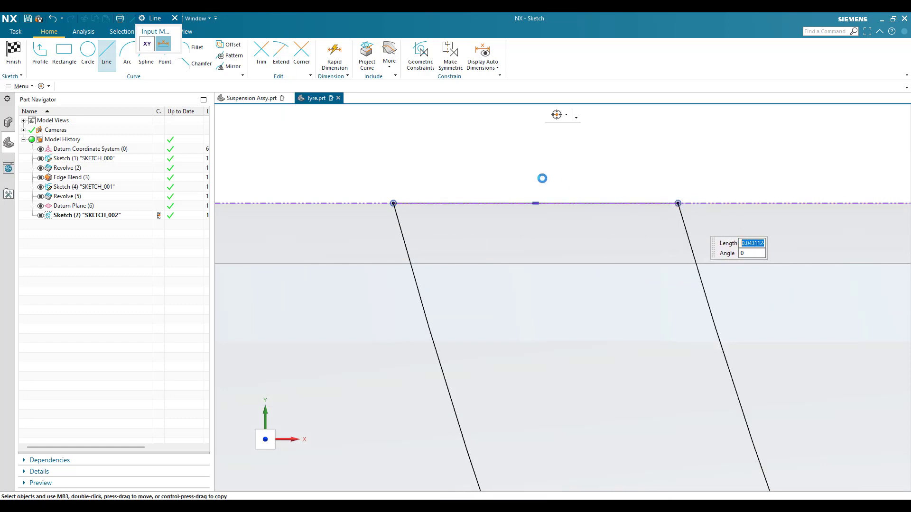
{"action": "scroll", "coordinate": [540, 181], "scroll_direction": "up", "scroll_amount": 4}
{"action": "scroll", "coordinate": [525, 208], "scroll_direction": "up", "scroll_amount": 3}
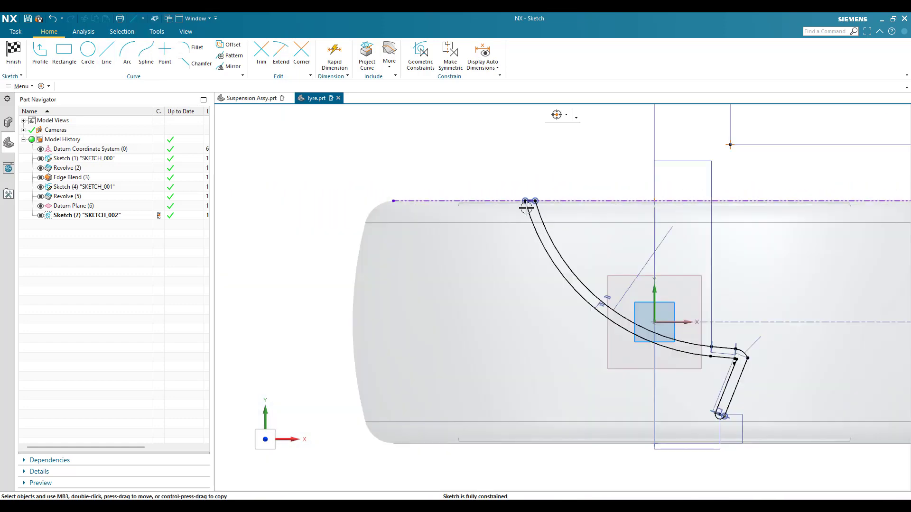
{"action": "scroll", "coordinate": [597, 403], "scroll_direction": "down", "scroll_amount": 3}
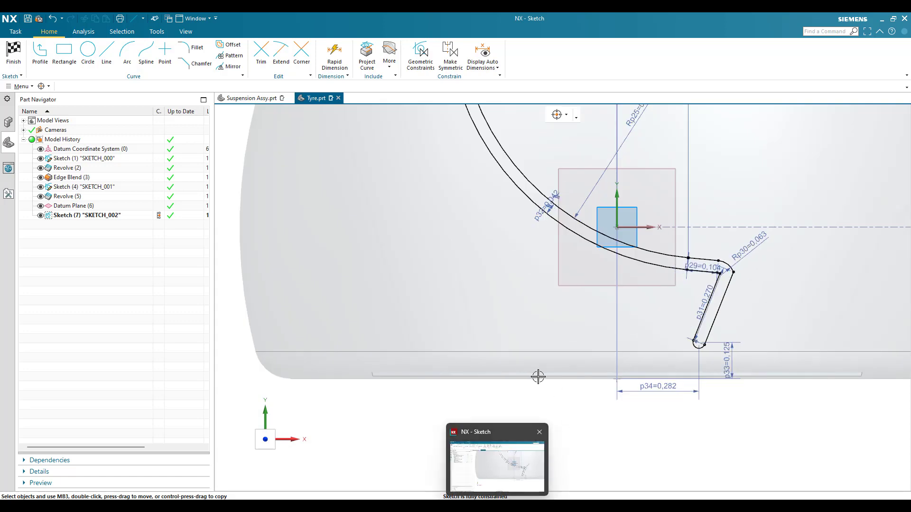
{"action": "scroll", "coordinate": [705, 376], "scroll_direction": "up", "scroll_amount": 3}
{"action": "scroll", "coordinate": [702, 368], "scroll_direction": "down", "scroll_amount": 3}
{"action": "scroll", "coordinate": [671, 203], "scroll_direction": "down", "scroll_amount": 3}
{"action": "scroll", "coordinate": [671, 203], "scroll_direction": "down", "scroll_amount": 2}
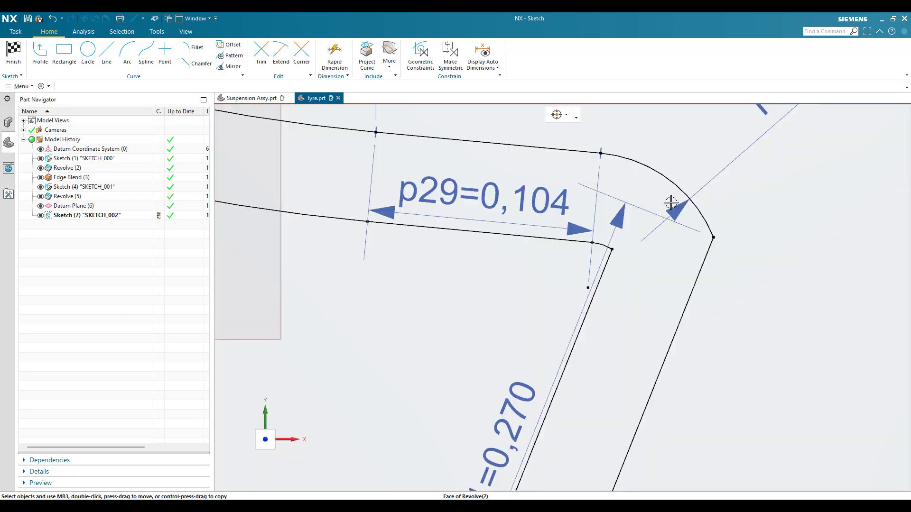
{"action": "scroll", "coordinate": [656, 230], "scroll_direction": "up", "scroll_amount": 5}
{"action": "scroll", "coordinate": [616, 275], "scroll_direction": "up", "scroll_amount": 2}
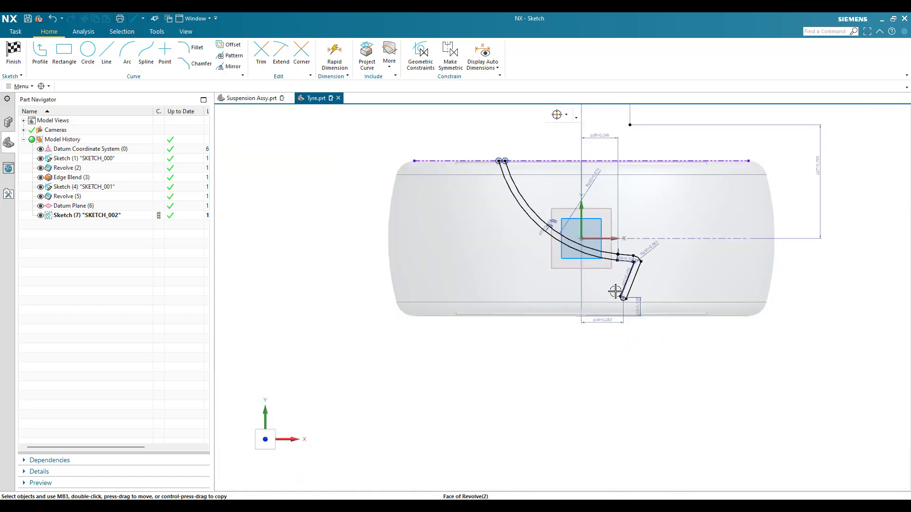
Finish the sketch and extrude the groove sketch with its direction reversed into the tyre
{"action": "left_click", "coordinate": [23, 57]}
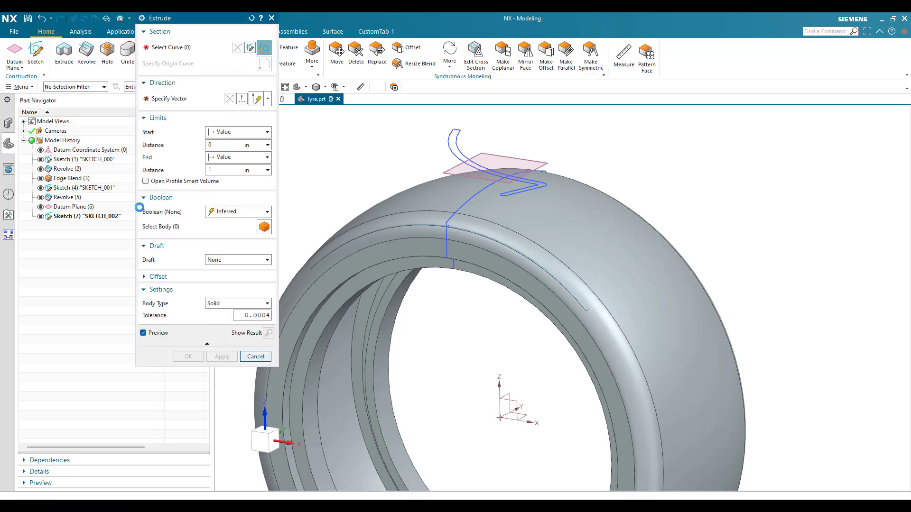
{"action": "left_click", "coordinate": [102, 217]}
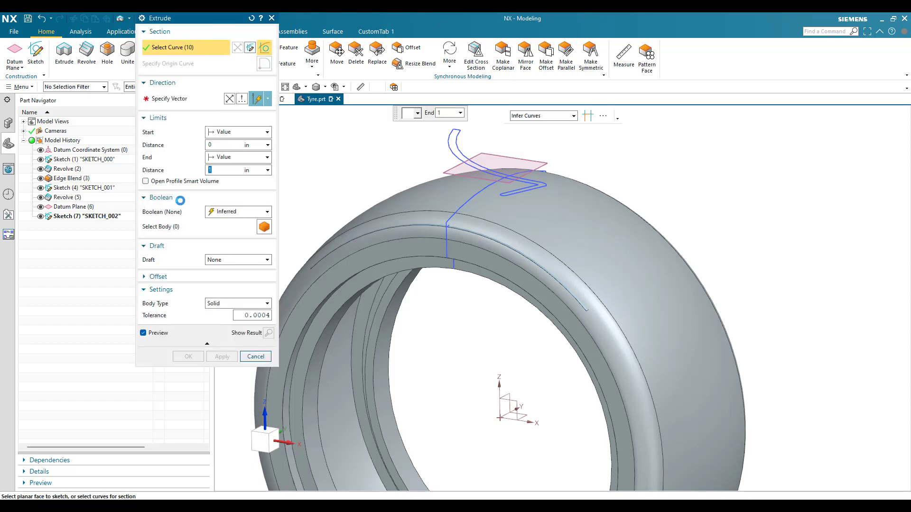
{"action": "left_click", "coordinate": [229, 99]}
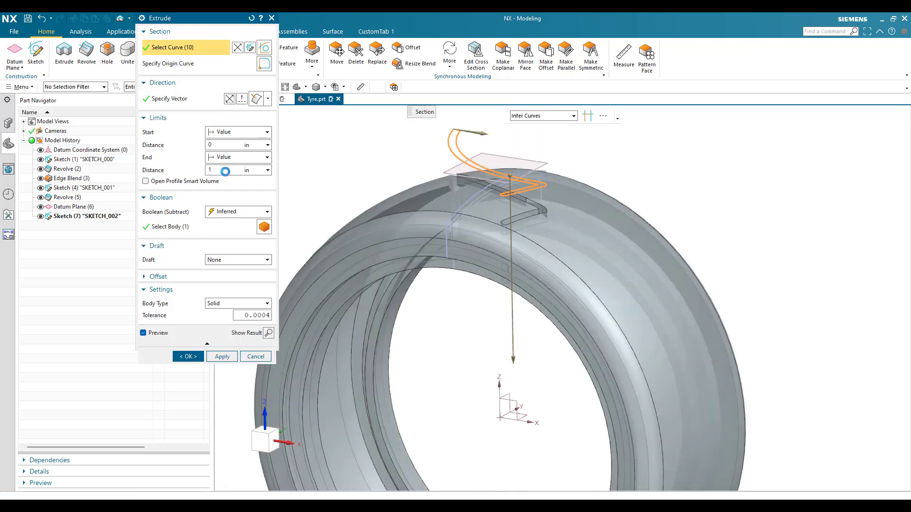
End the extrude Until Extended at the tyre body and subtract it from the tyre
{"action": "left_click", "coordinate": [231, 157]}
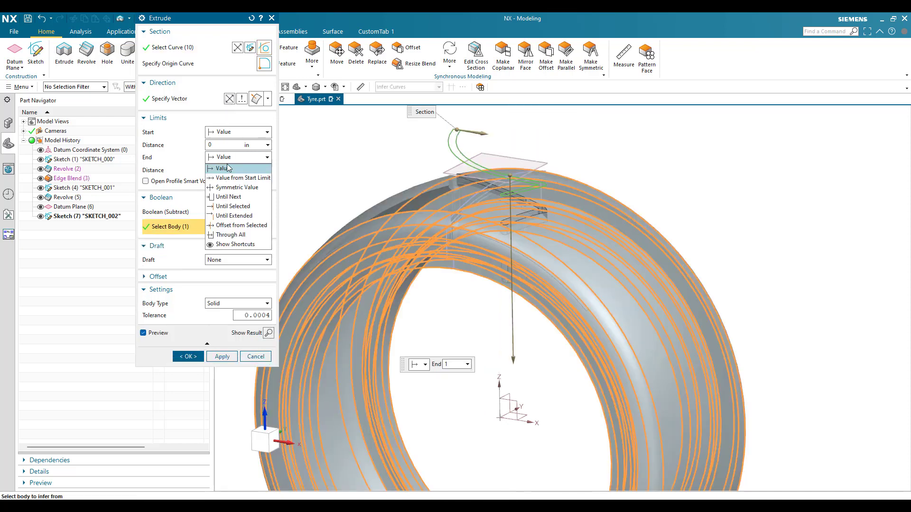
{"action": "left_click", "coordinate": [234, 217]}
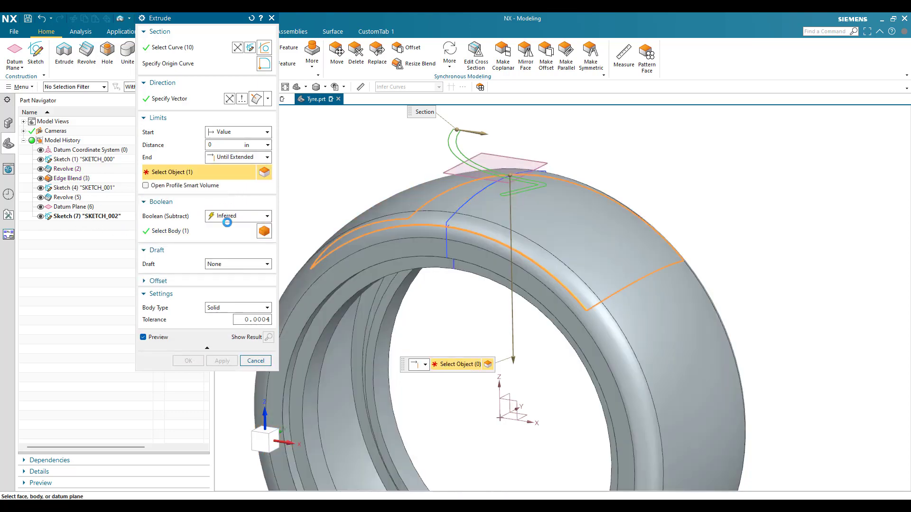
{"action": "left_click", "coordinate": [357, 194]}
{"action": "scroll", "coordinate": [524, 197], "scroll_direction": "up", "scroll_amount": 2}
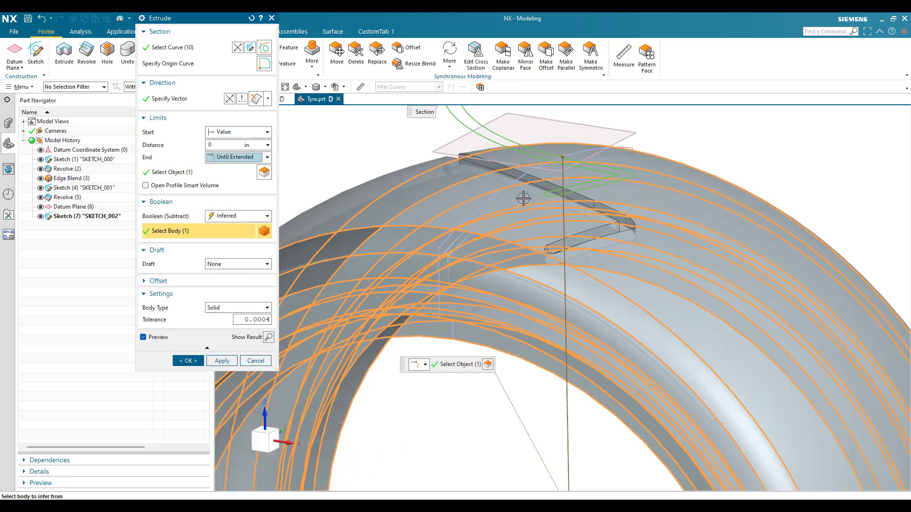
{"action": "scroll", "coordinate": [574, 250], "scroll_direction": "down", "scroll_amount": 2}
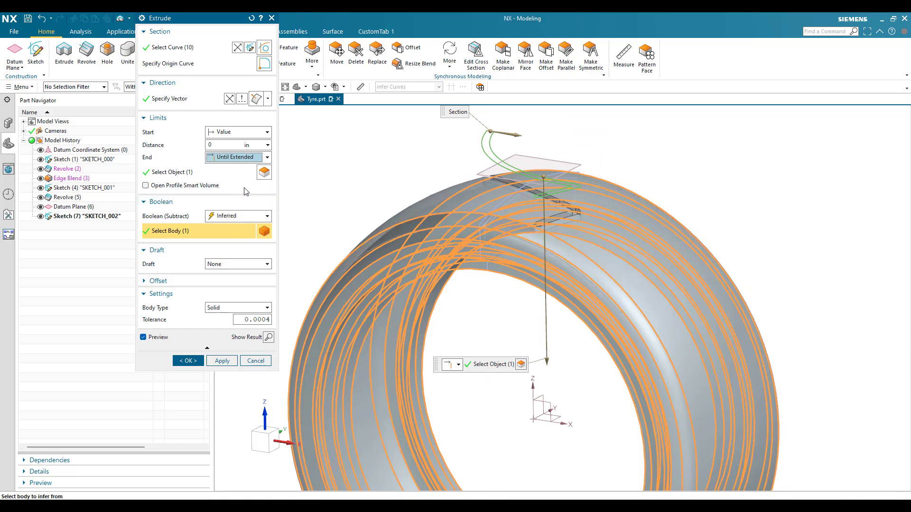
{"action": "left_click", "coordinate": [235, 216]}
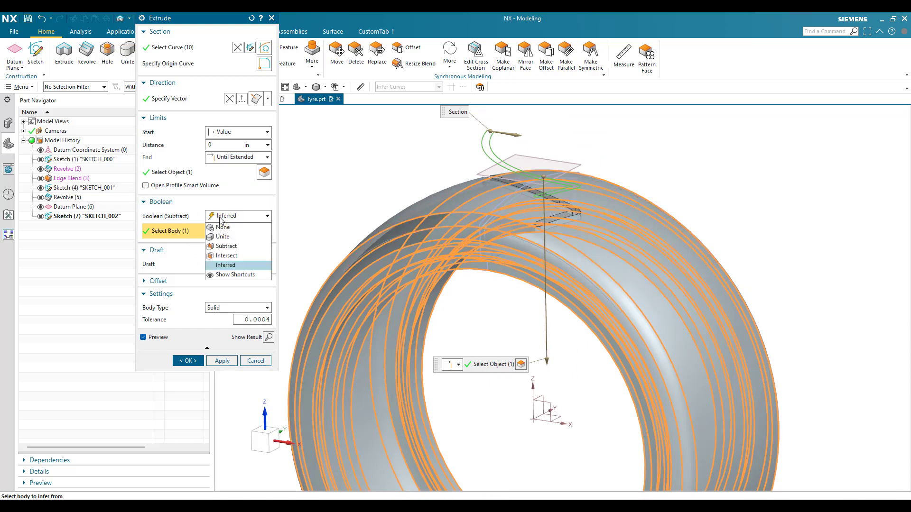
{"action": "left_click", "coordinate": [226, 246]}
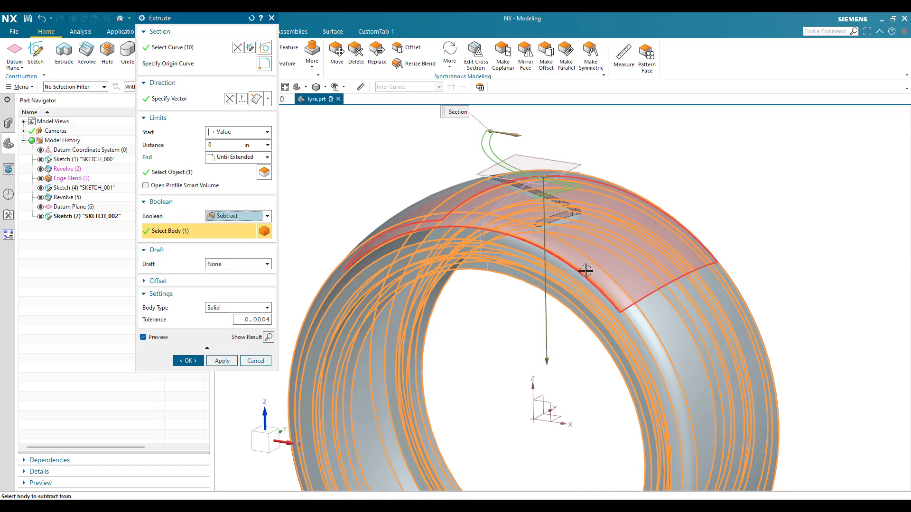
{"action": "left_click", "coordinate": [186, 361]}
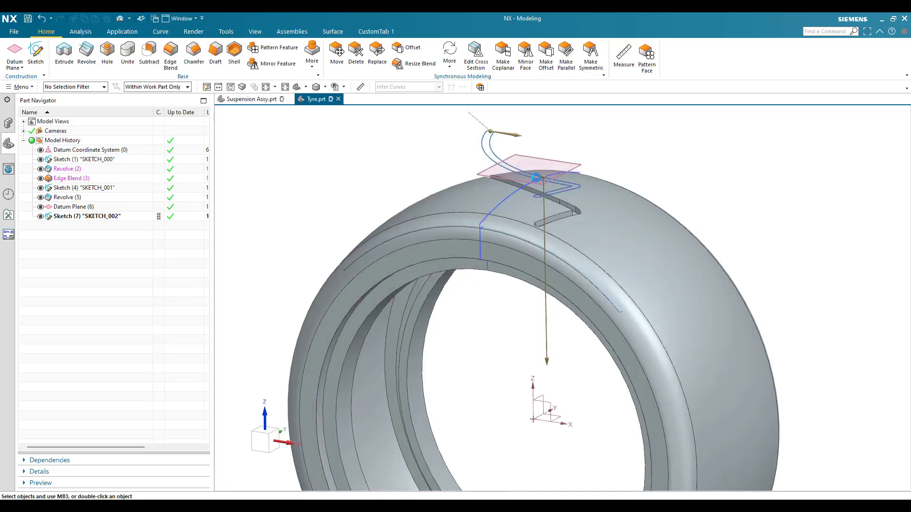
Hide Sketch (7) and Datum Plane (6), then return to the fitted trimetric view
{"action": "left_click", "coordinate": [50, 217]}
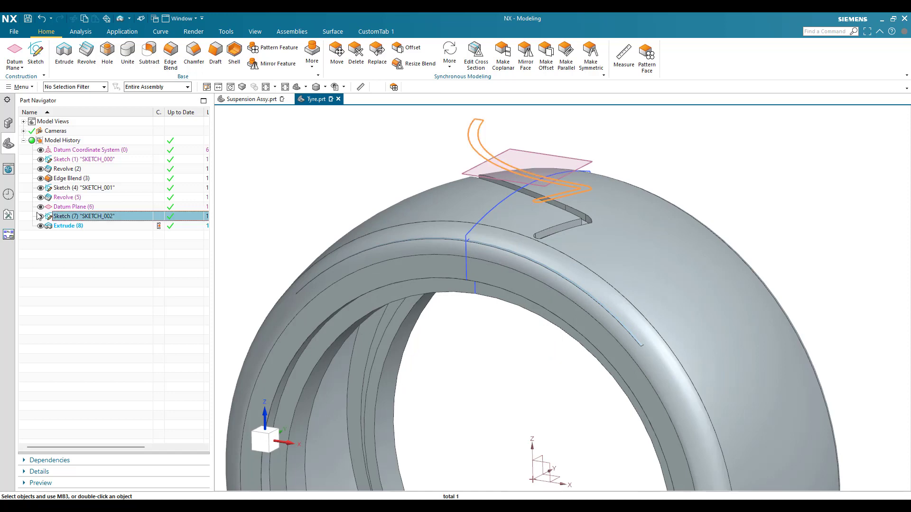
{"action": "left_click", "coordinate": [40, 216]}
{"action": "left_click", "coordinate": [40, 207]}
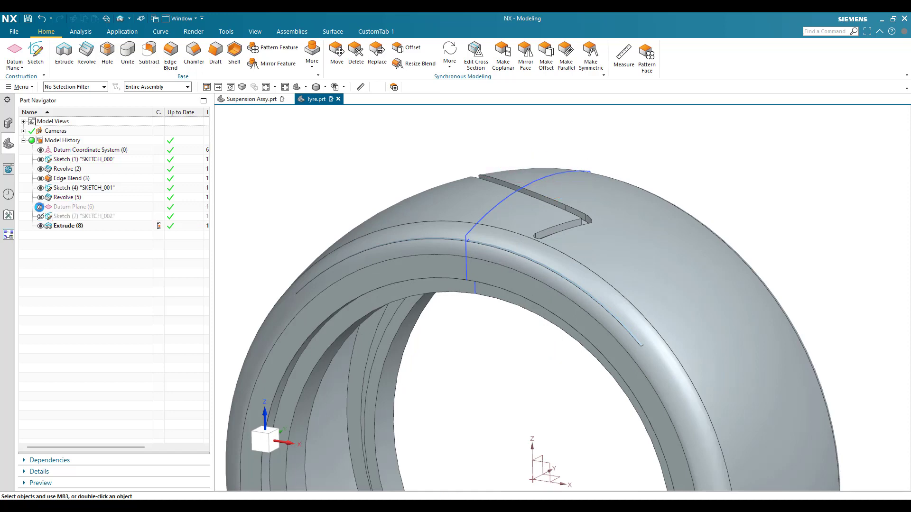
{"action": "scroll", "coordinate": [427, 170], "scroll_direction": "down", "scroll_amount": 3}
{"action": "middle_click_drag", "start_coordinate": [422, 207], "coordinate": [406, 232]}
{"action": "key", "text": "Home"}
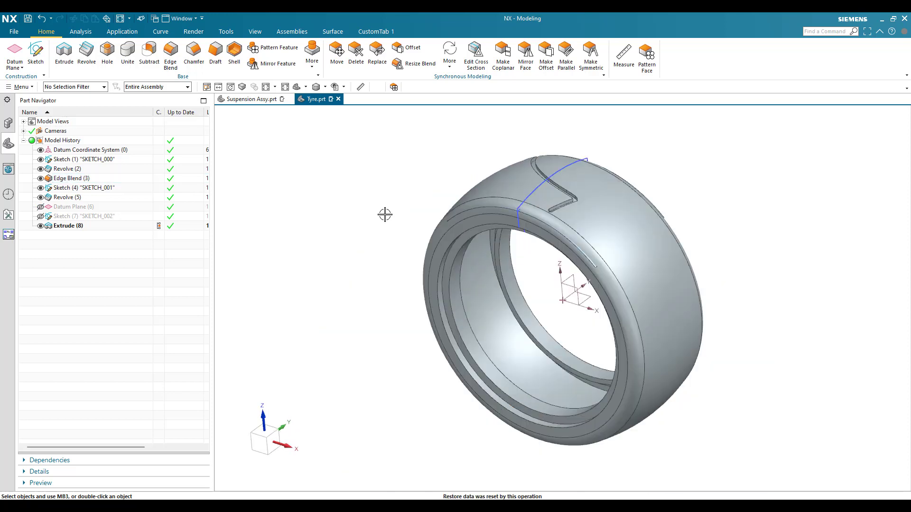
{"action": "scroll", "coordinate": [539, 179], "scroll_direction": "up", "scroll_amount": 5}
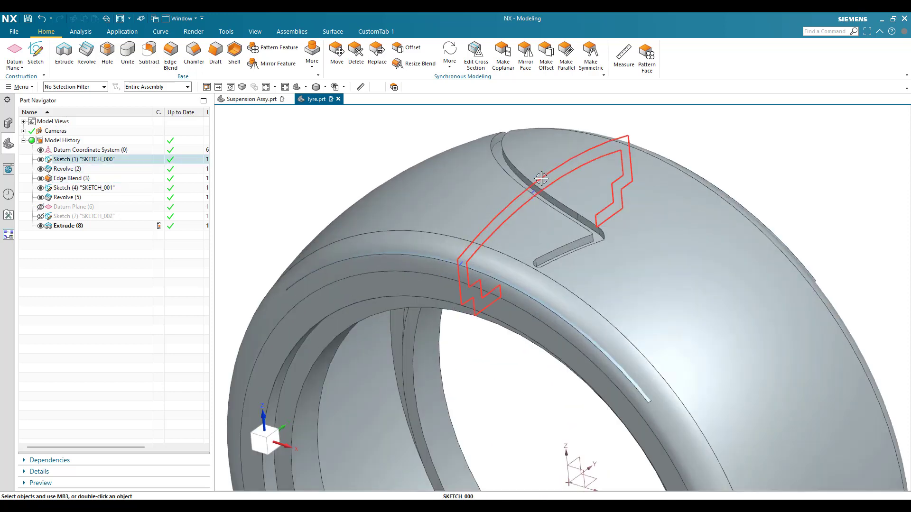
{"action": "scroll", "coordinate": [506, 167], "scroll_direction": "down", "scroll_amount": 5}
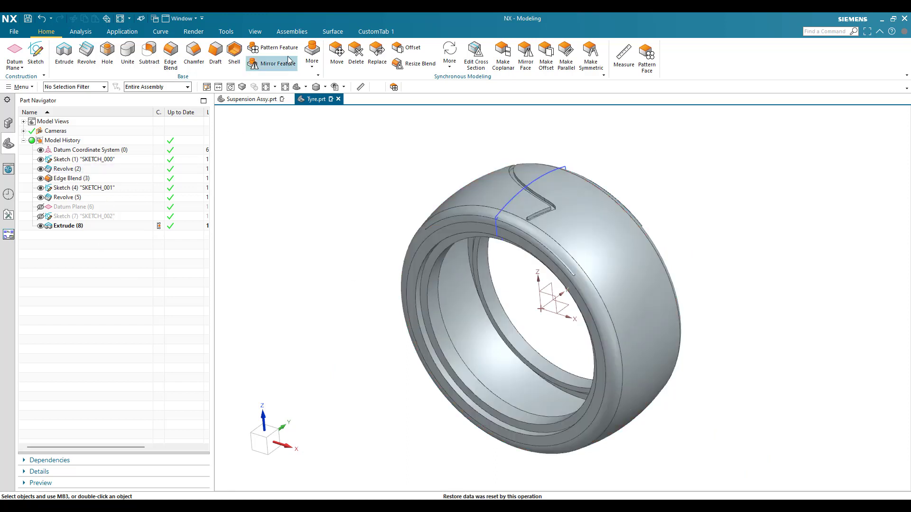
Set up a circular pattern of Extrude (8) rotating about the Y-axis through the origin
{"action": "left_click", "coordinate": [274, 47]}
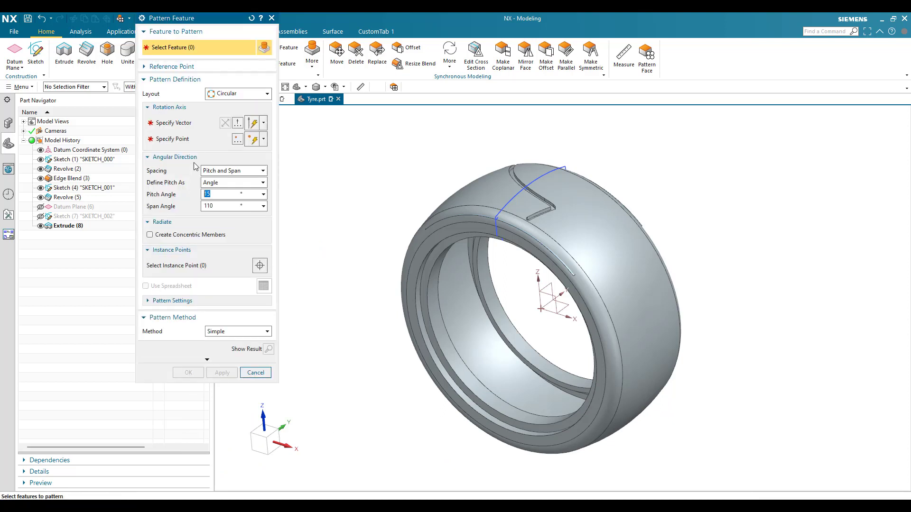
{"action": "left_click", "coordinate": [235, 95]}
{"action": "left_click", "coordinate": [226, 114]}
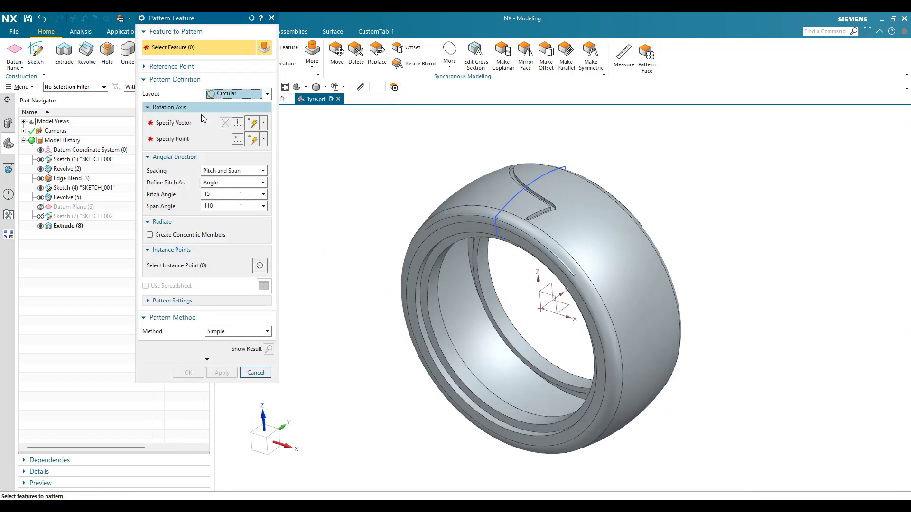
{"action": "left_click", "coordinate": [67, 226]}
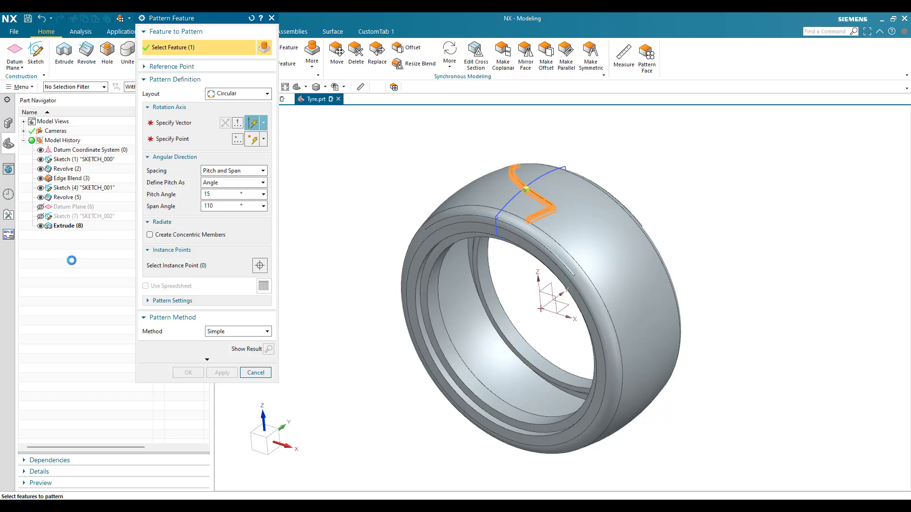
{"action": "left_click", "coordinate": [195, 122]}
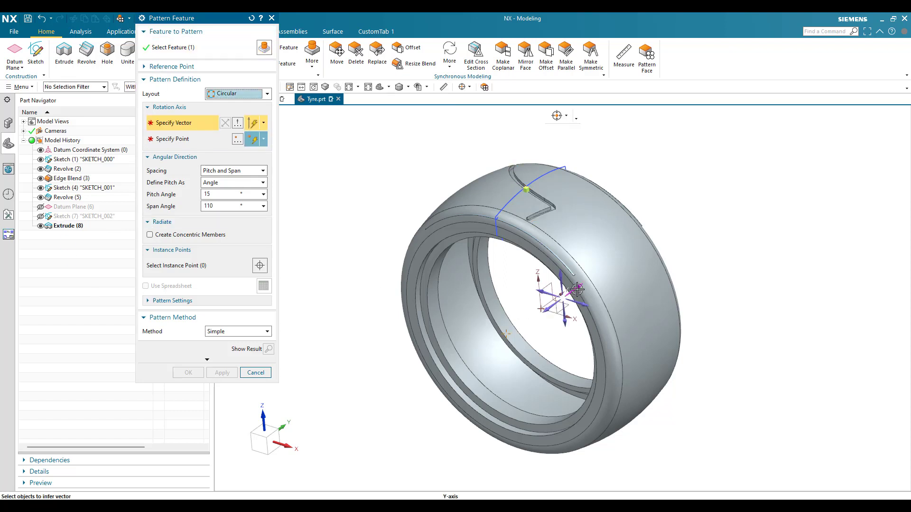
{"action": "left_click", "coordinate": [567, 290]}
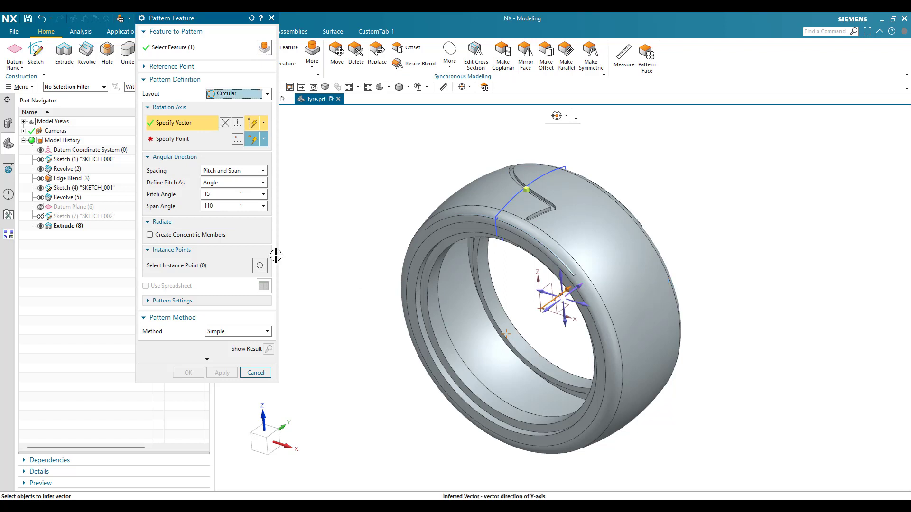
{"action": "left_click", "coordinate": [160, 138]}
{"action": "left_click", "coordinate": [541, 312]}
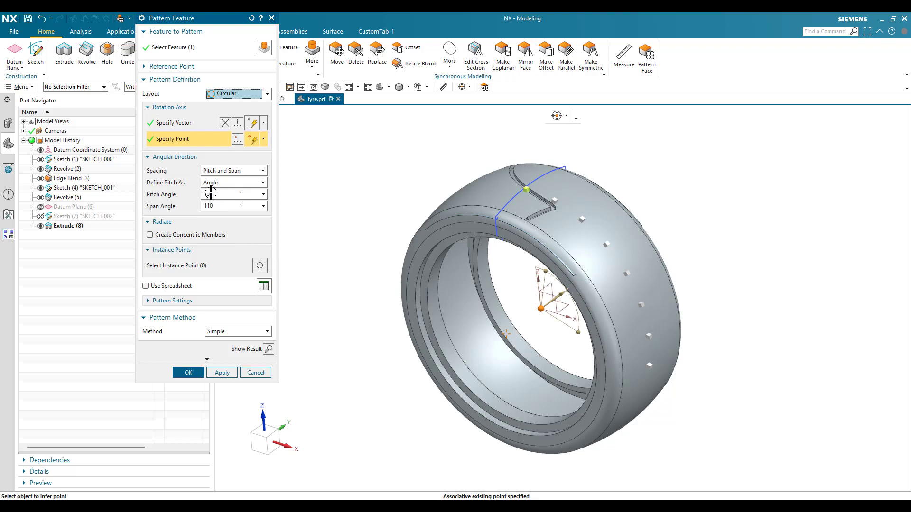
Space the pattern by Count and Span with 15 instances over 360° and create it
{"action": "left_click", "coordinate": [228, 170]}
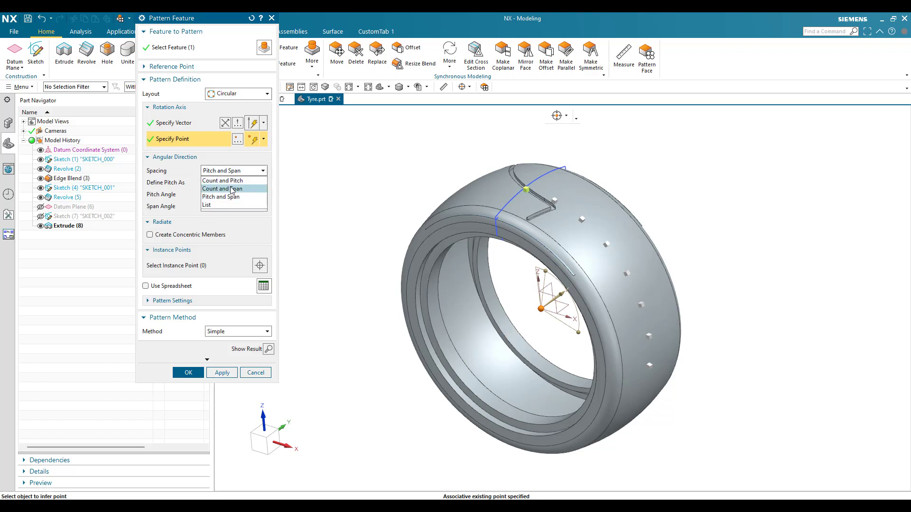
{"action": "left_click", "coordinate": [231, 188]}
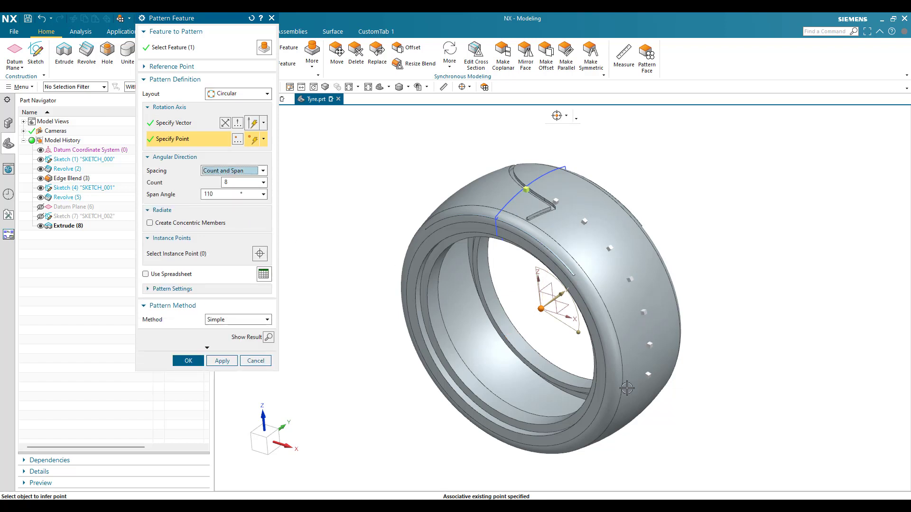
{"action": "double_click", "coordinate": [235, 180]}
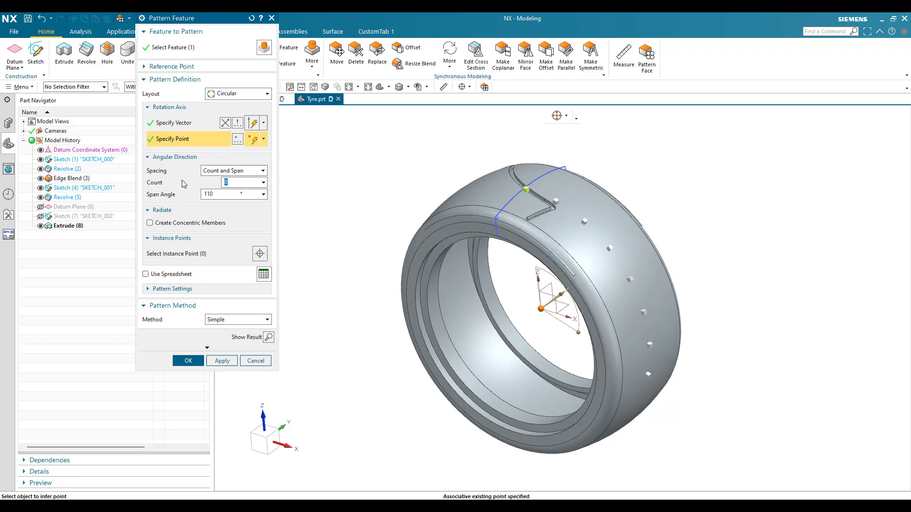
{"action": "type", "text": "15"}
{"action": "key", "text": "Return"}
{"action": "key", "text": "Tab"}
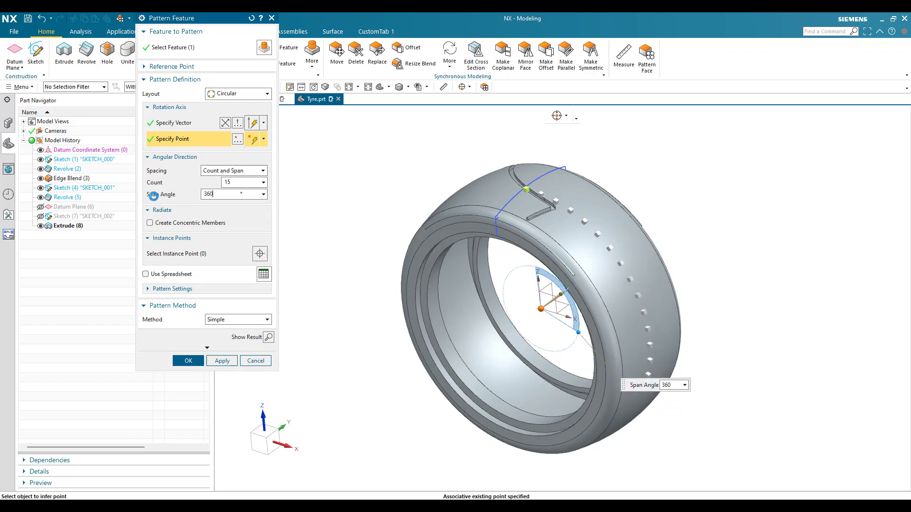
{"action": "key", "text": "Return"}
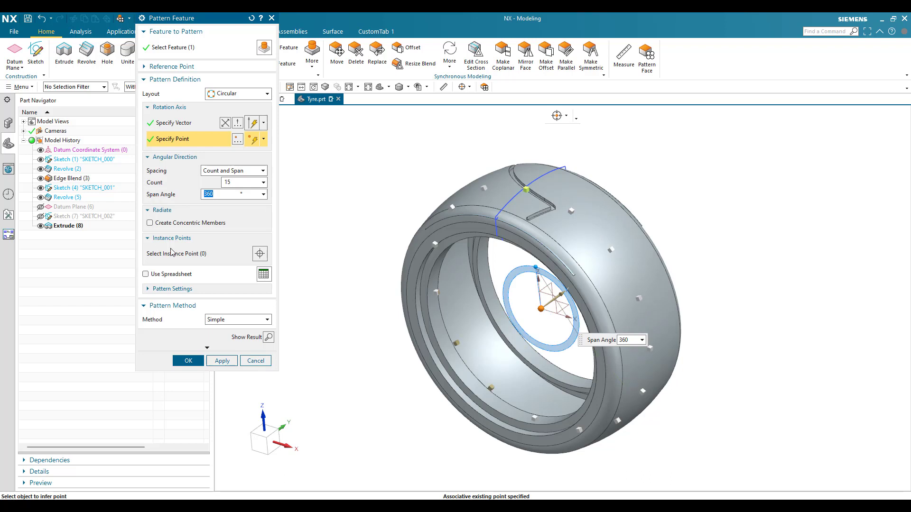
{"action": "left_click", "coordinate": [188, 362]}
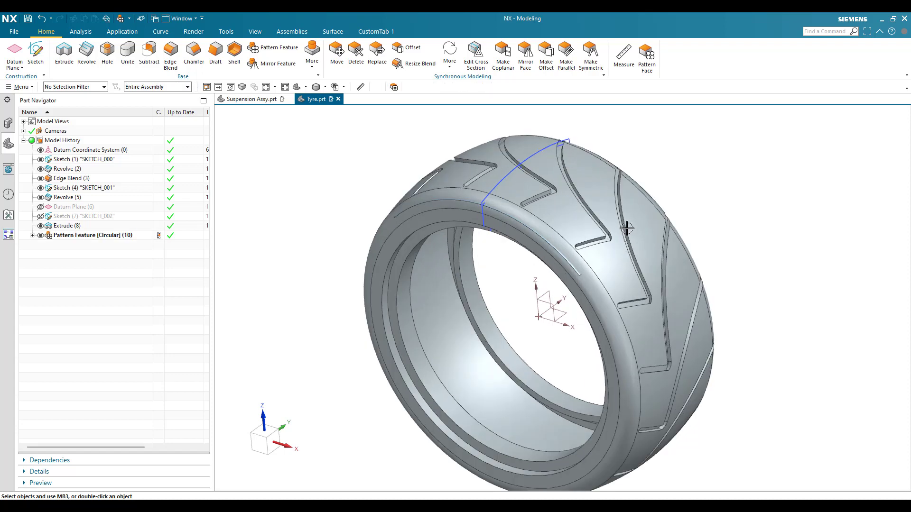
Hide the Revolve (5) body from the Part Navigator
{"action": "scroll", "coordinate": [603, 242], "scroll_direction": "up", "scroll_amount": 4}
{"action": "scroll", "coordinate": [602, 242], "scroll_direction": "down", "scroll_amount": 2}
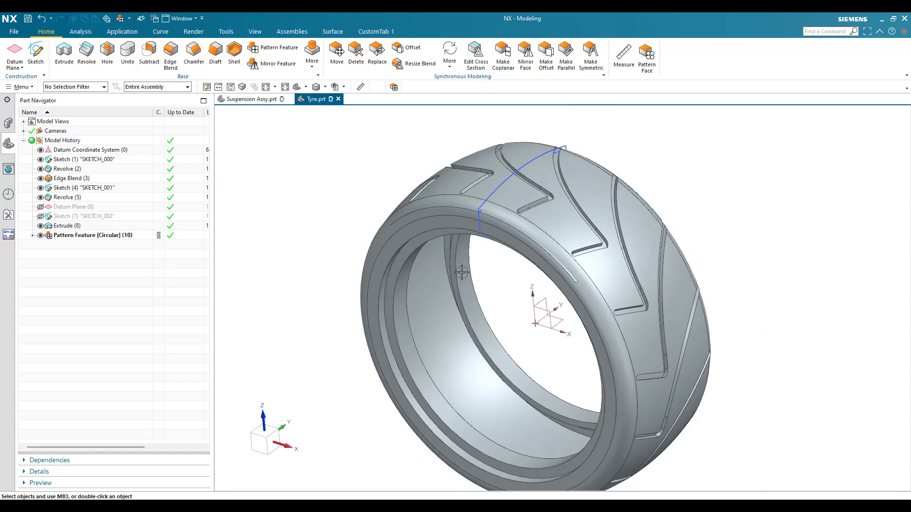
{"action": "scroll", "coordinate": [532, 264], "scroll_direction": "up", "scroll_amount": 1}
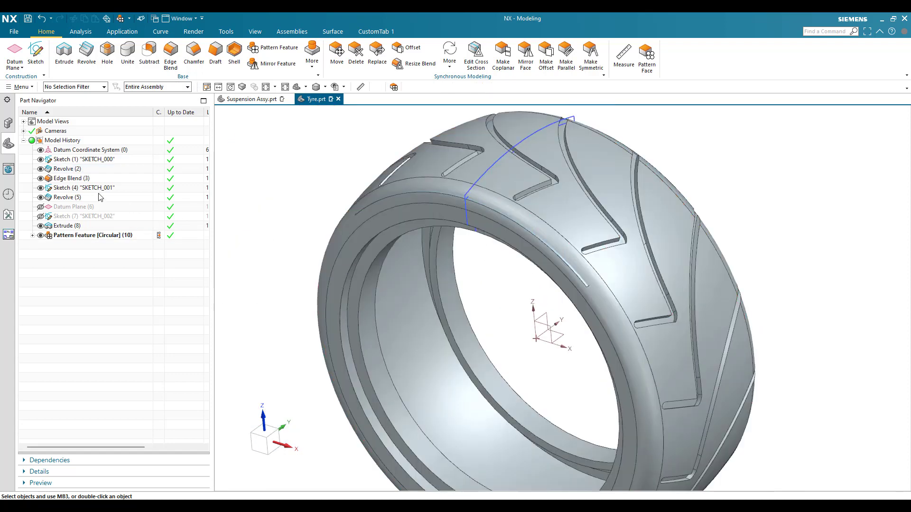
{"action": "right_click", "coordinate": [100, 197]}
{"action": "left_click", "coordinate": [122, 280]}
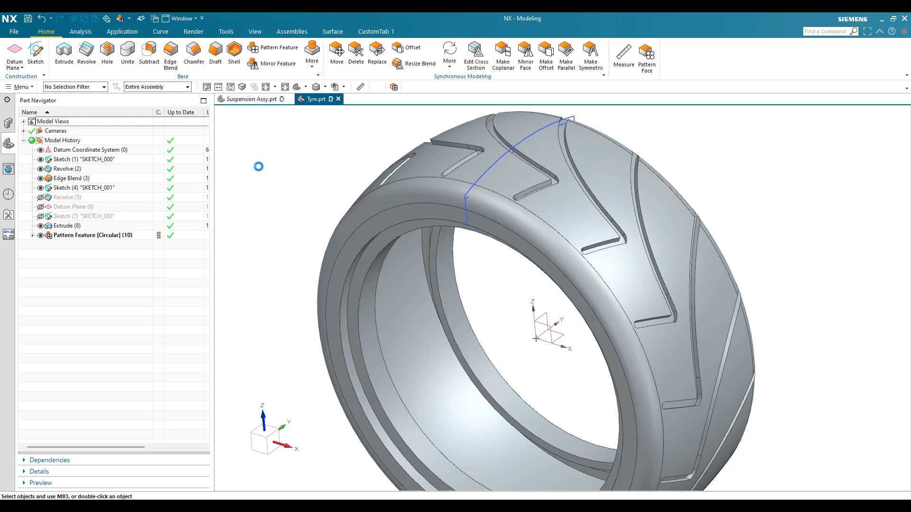
Mirror Pattern Feature (10) and Extrude (8) about the datum XZ plane
{"action": "left_click", "coordinate": [90, 236]}
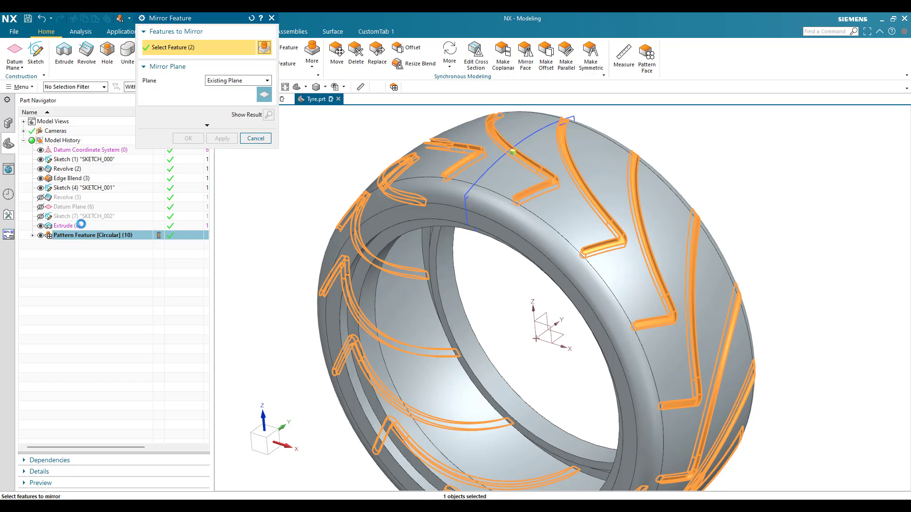
{"action": "left_click", "coordinate": [83, 226], "text": "ctrl"}
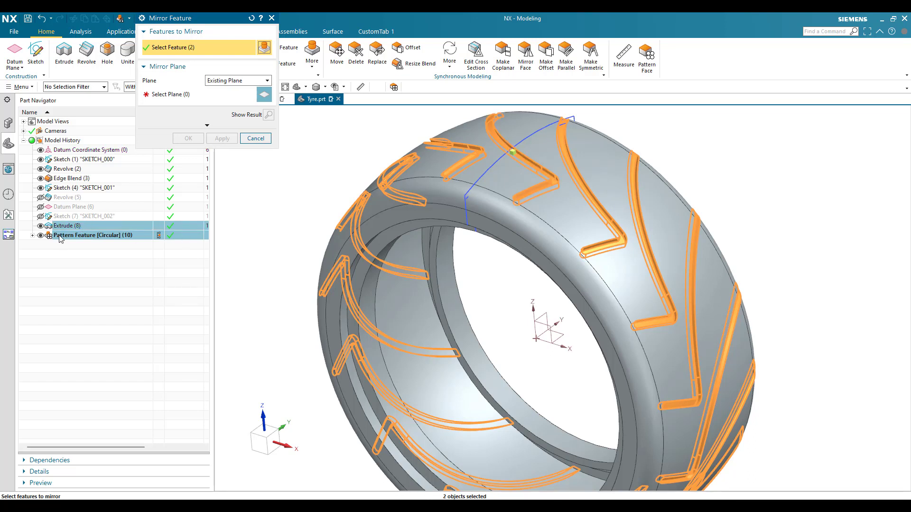
{"action": "left_click", "coordinate": [183, 102]}
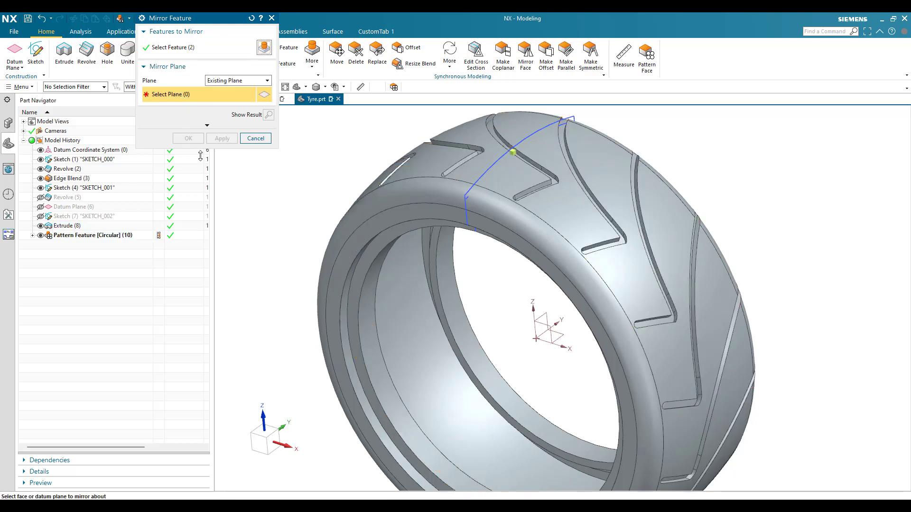
{"action": "left_click", "coordinate": [544, 324]}
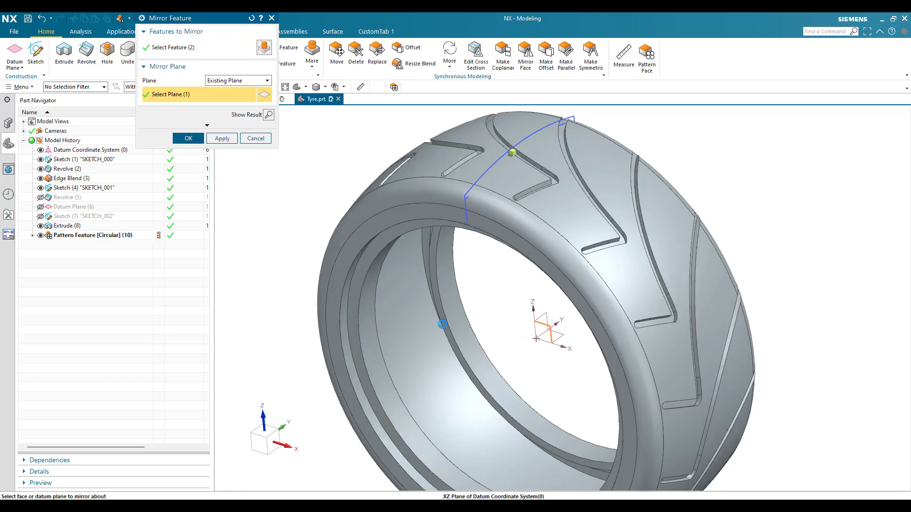
{"action": "left_click", "coordinate": [188, 138]}
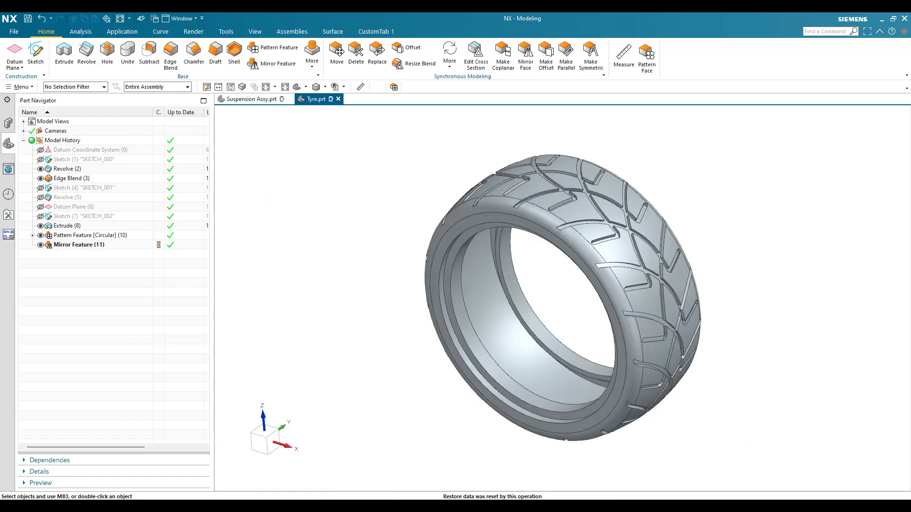
Rotate the tyre to a side view and save the Tyre part
{"action": "middle_click_drag", "start_coordinate": [415, 256], "coordinate": [308, 236]}
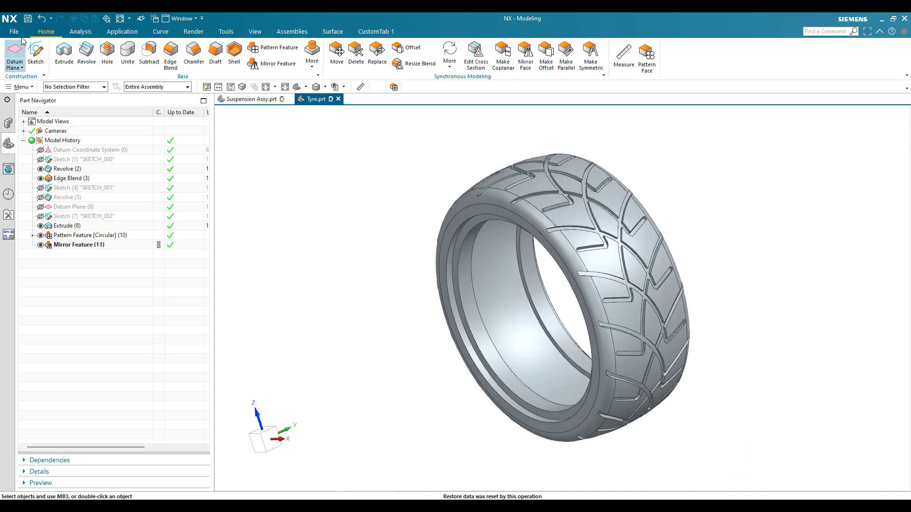
{"action": "left_click", "coordinate": [28, 19]}
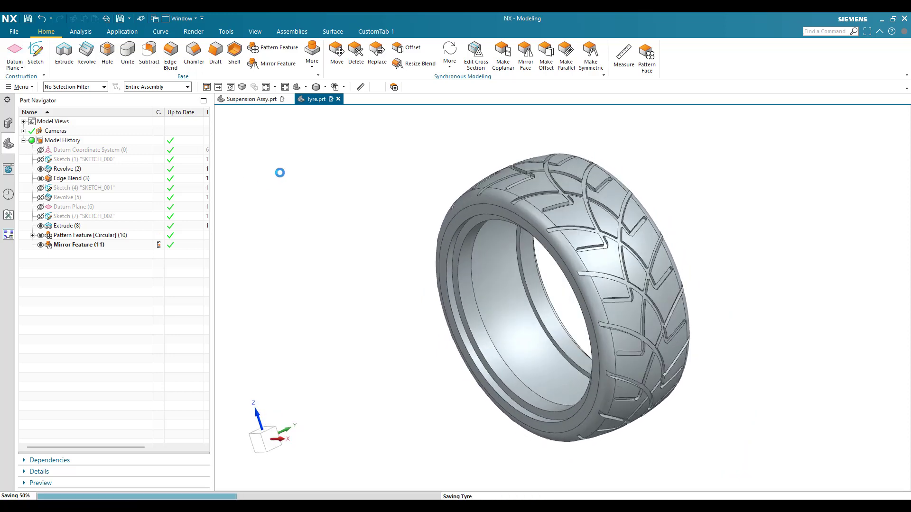